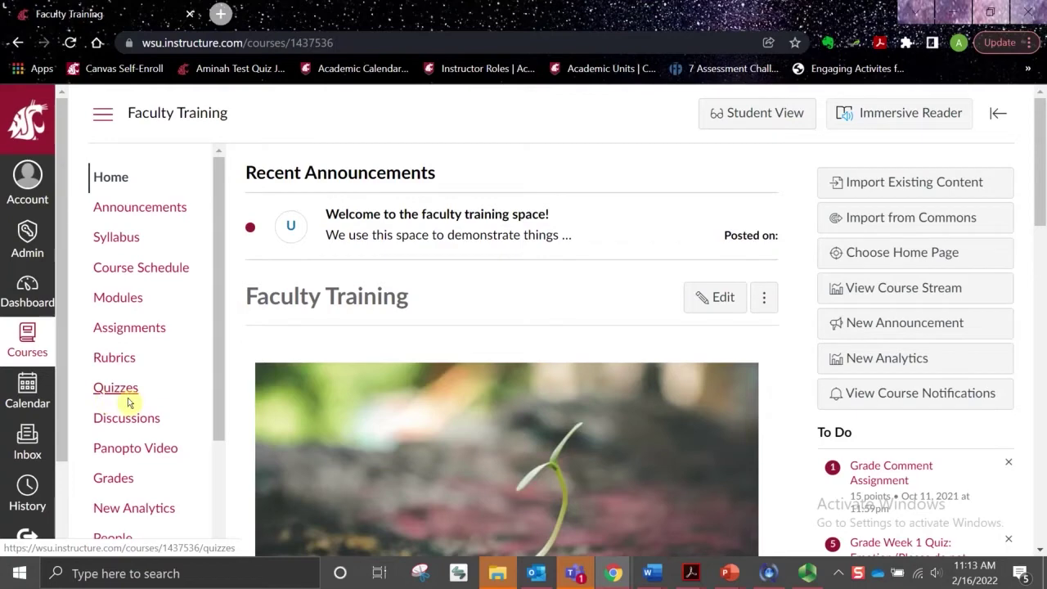
- Create a new quiz in the Faculty Training course using the Classic Quizzes engine
click(119, 389)
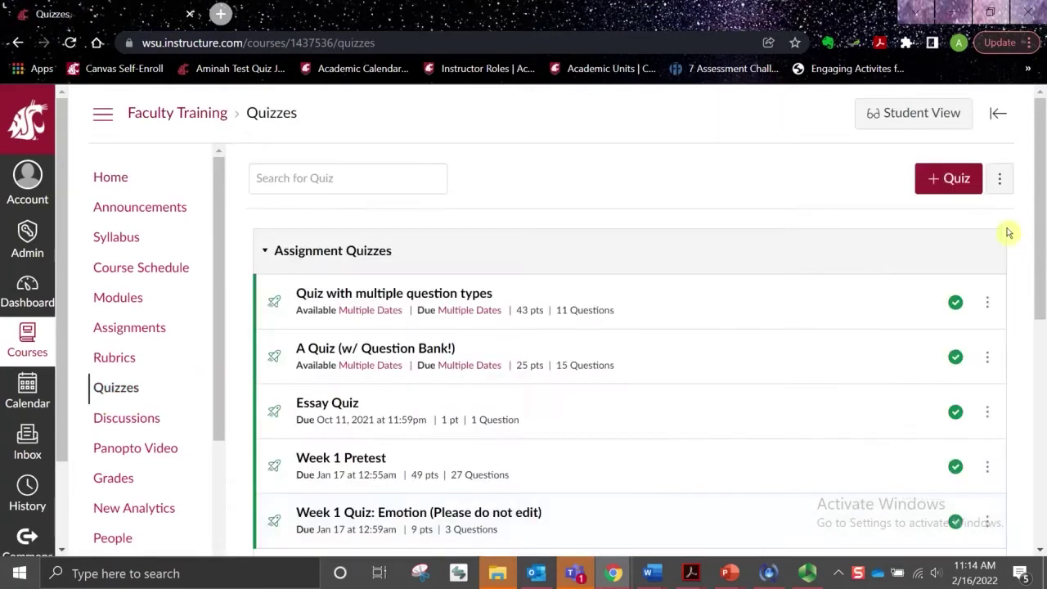
click(946, 190)
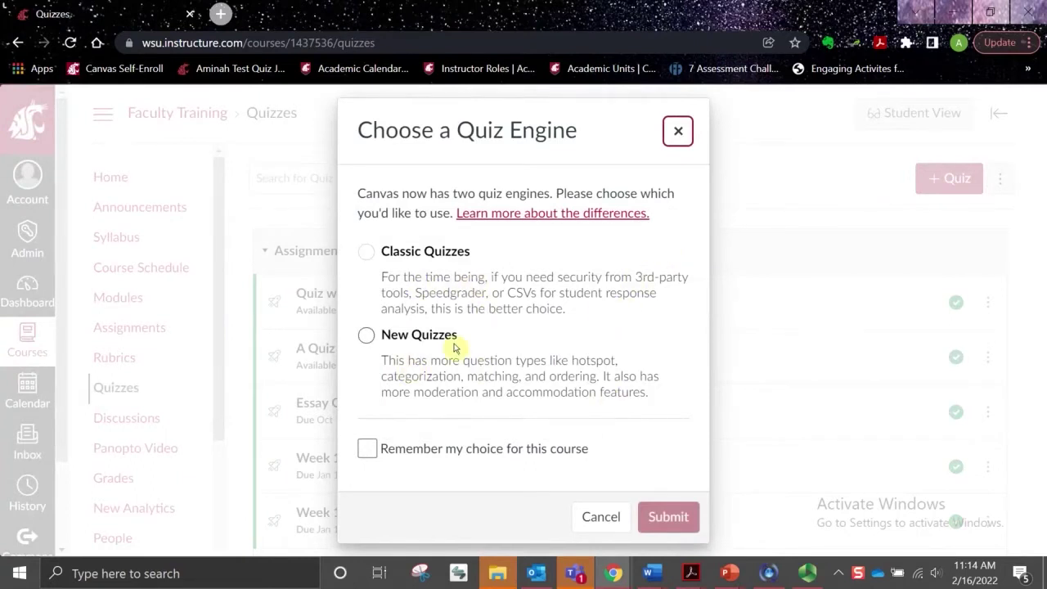
click(366, 253)
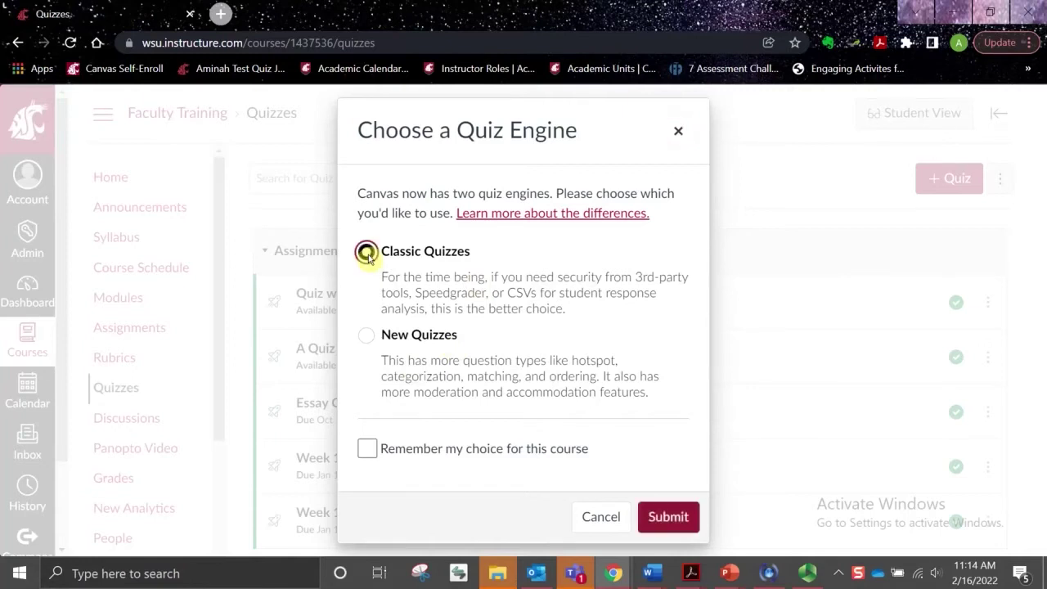
click(668, 517)
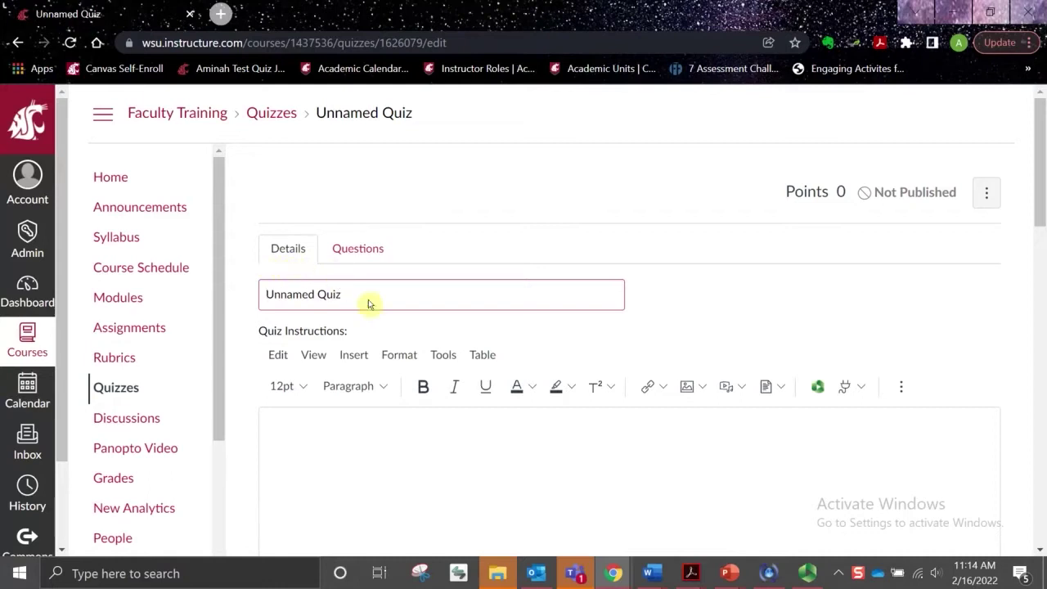
- Title the quiz "Test Quiz 1" and enter "Instructions for the quiz." as its instructions
drag(365, 302, 245, 309)
text(Test)
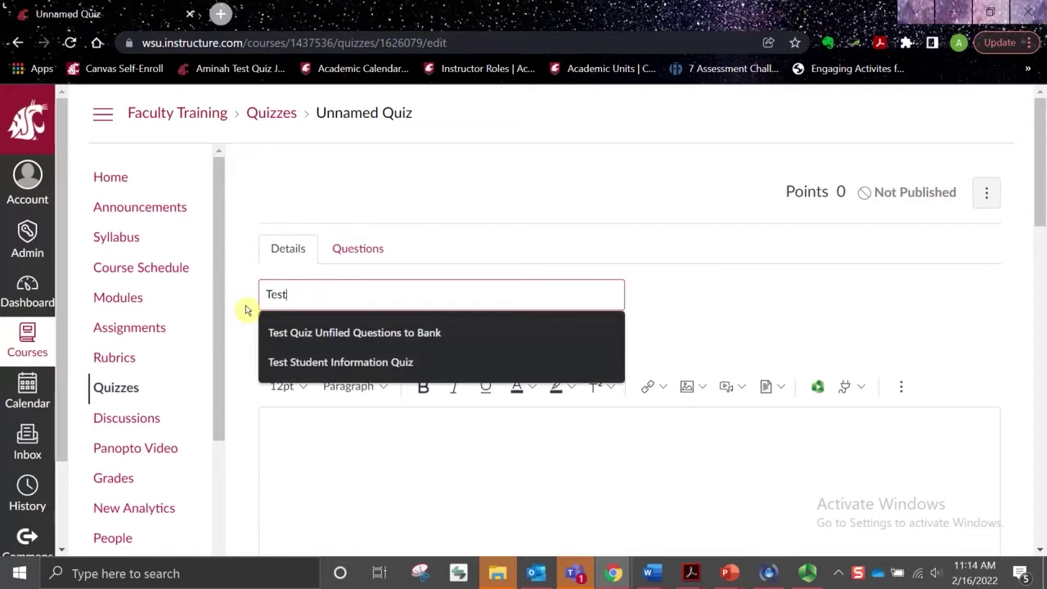
text( Quiz 1)
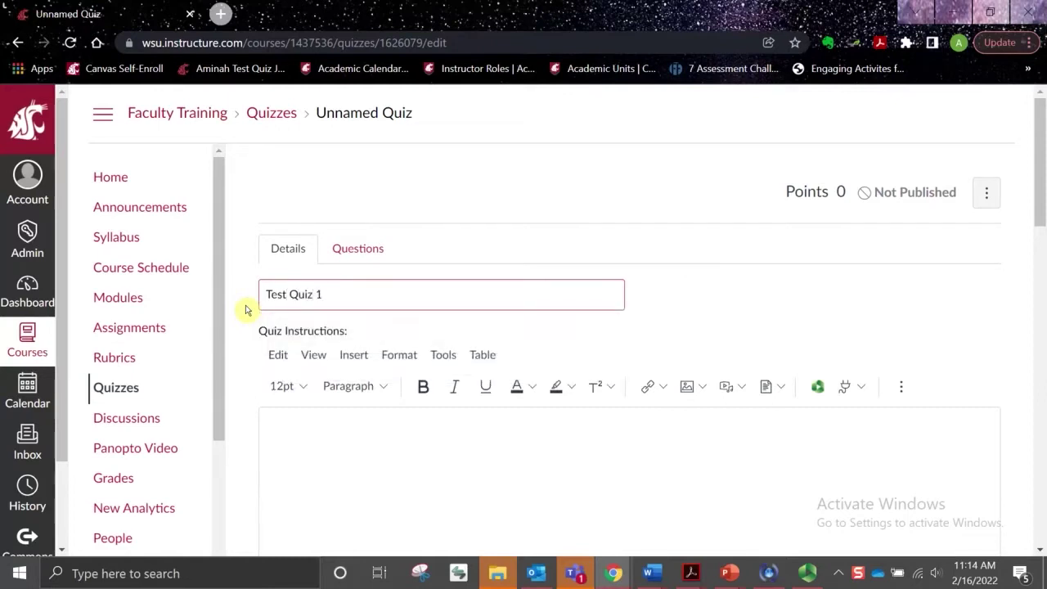
drag(1038, 196, 1038, 256)
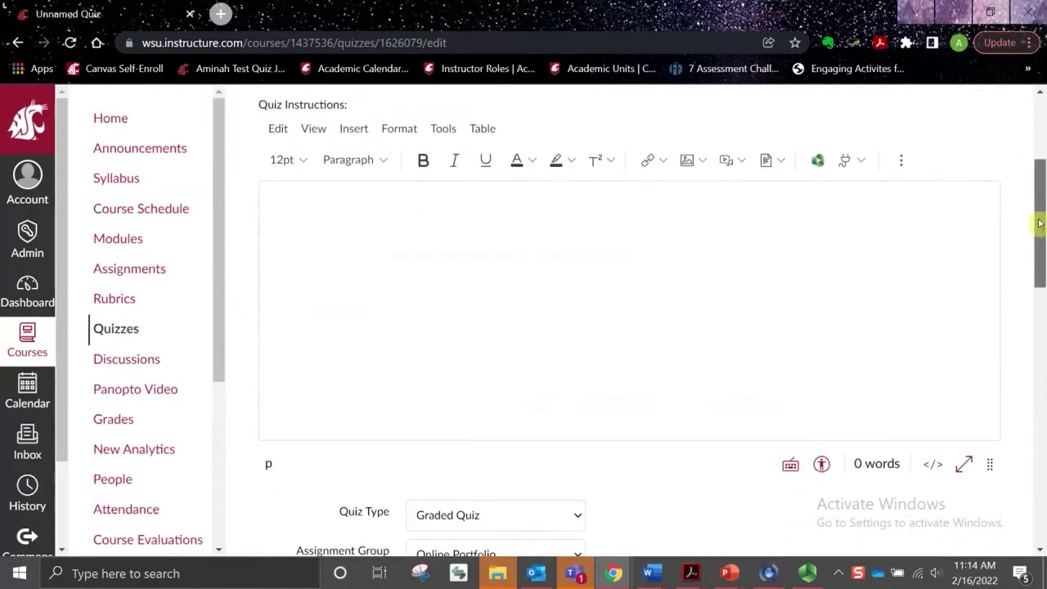
click(310, 225)
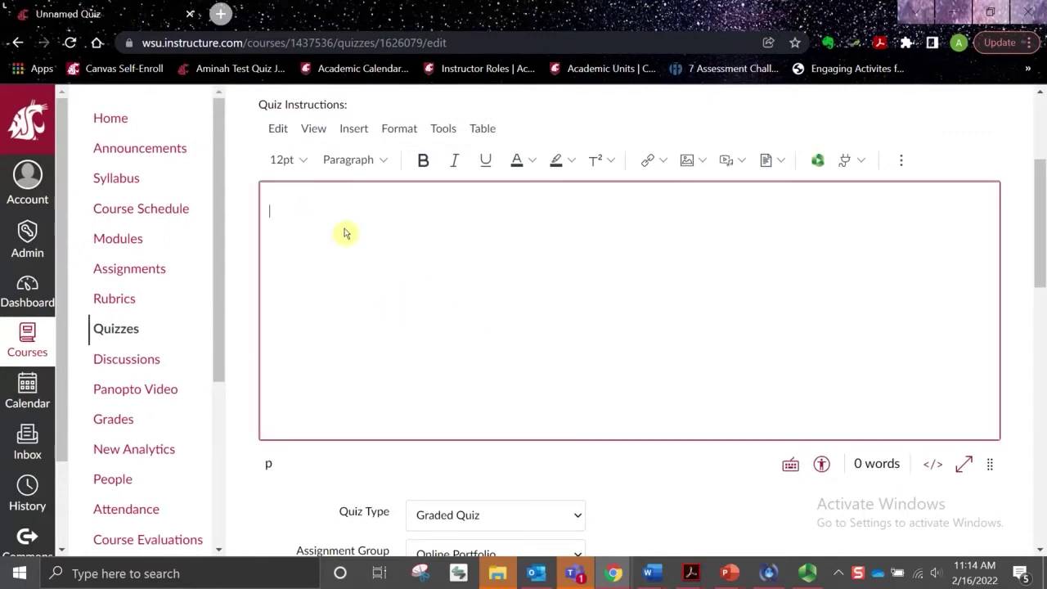
text(Instructions for the quiz.)
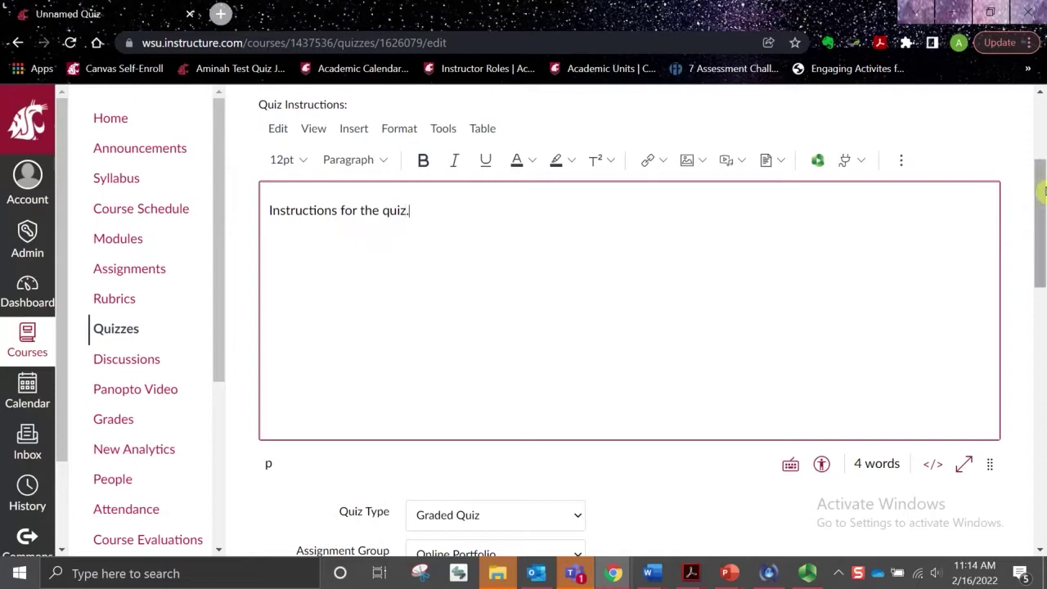
- Set the quiz type to Graded Quiz and the assignment group to Quizzes
drag(1043, 190, 1043, 280)
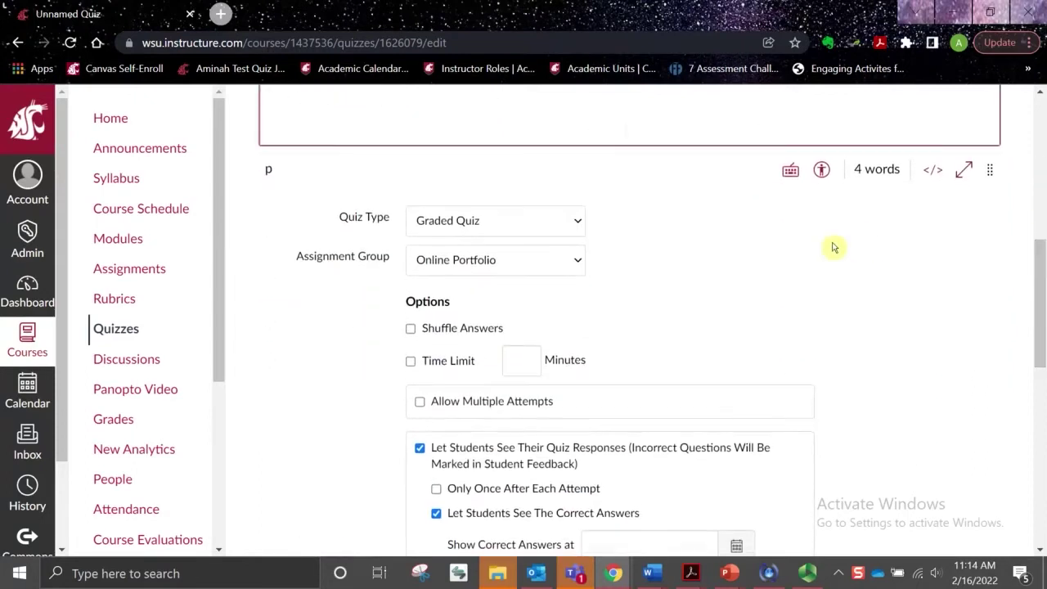
click(660, 286)
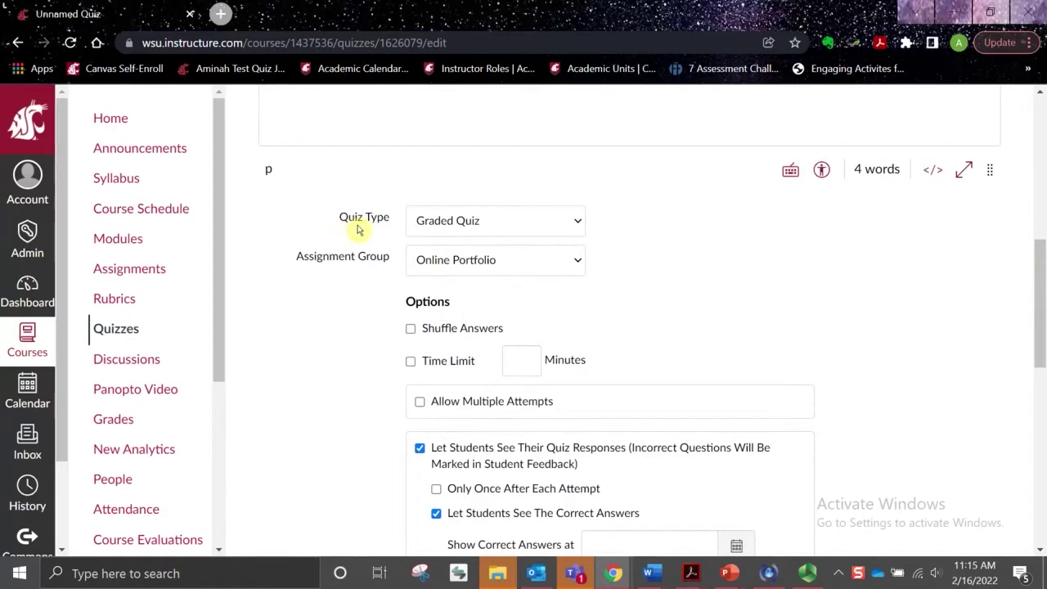
click(579, 222)
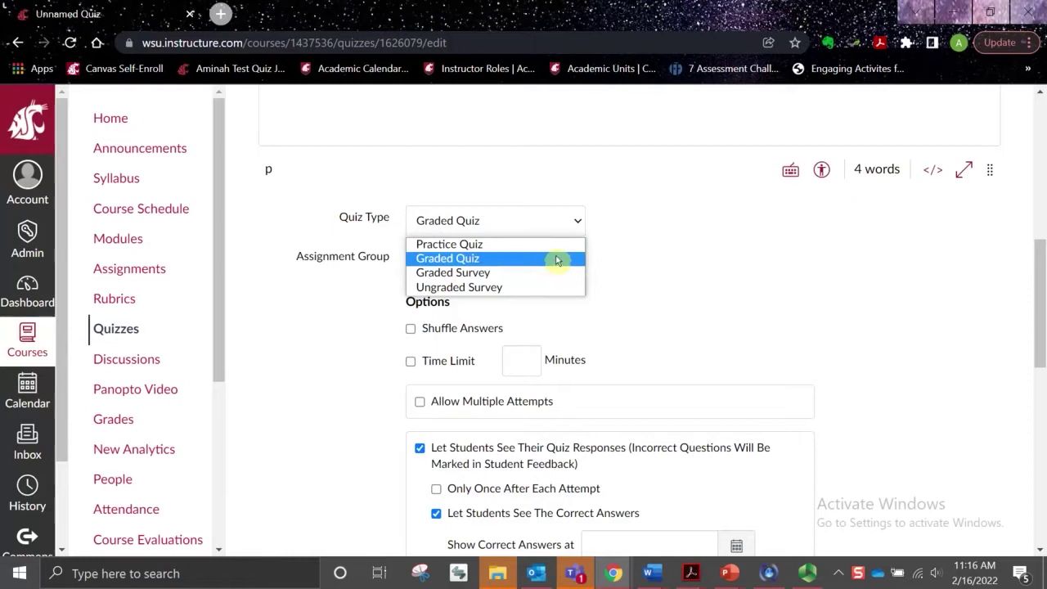
click(454, 260)
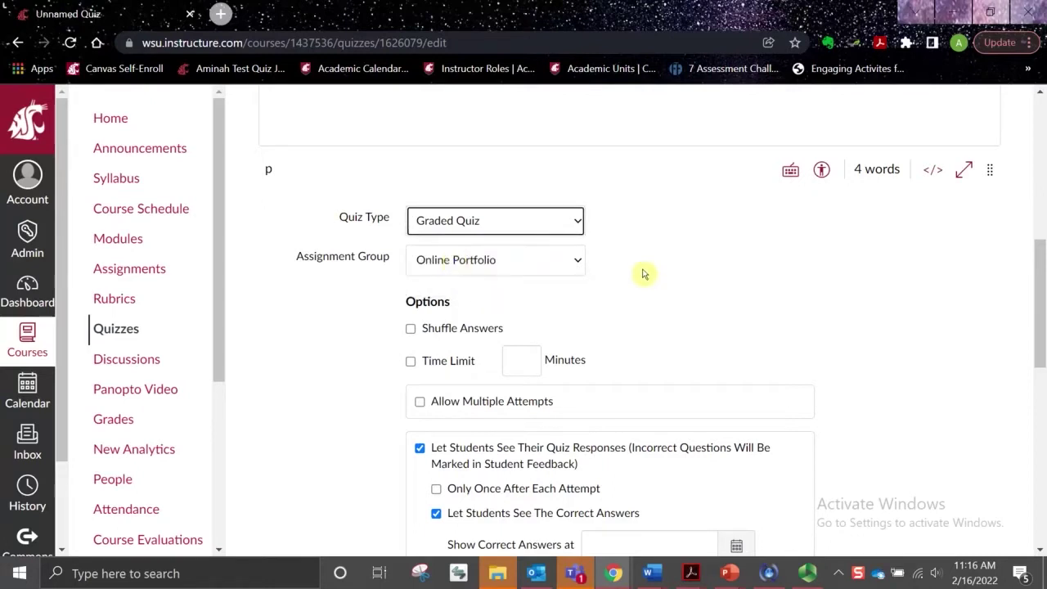
click(579, 261)
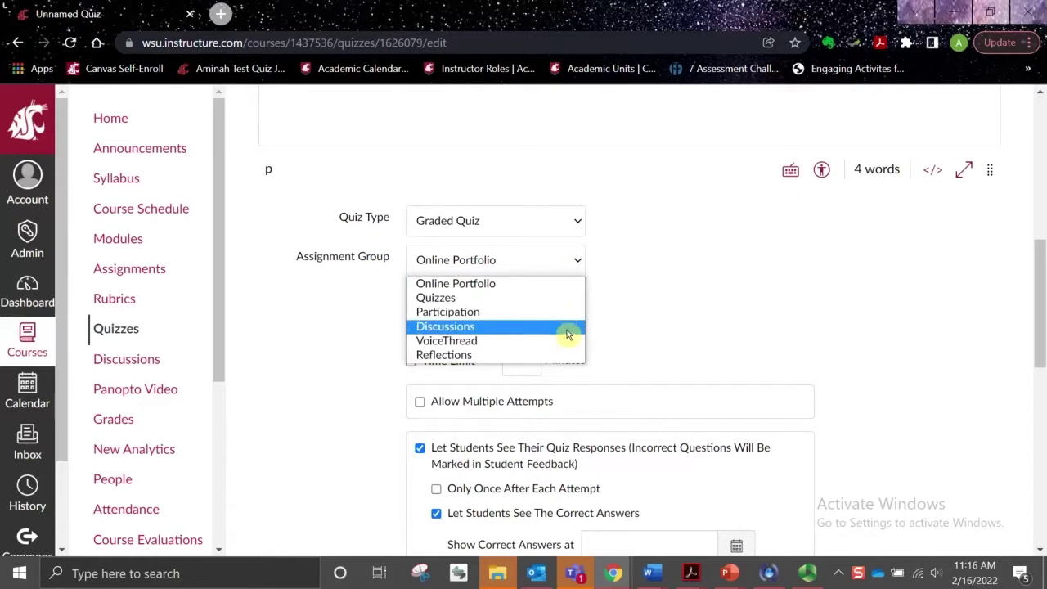
click(458, 301)
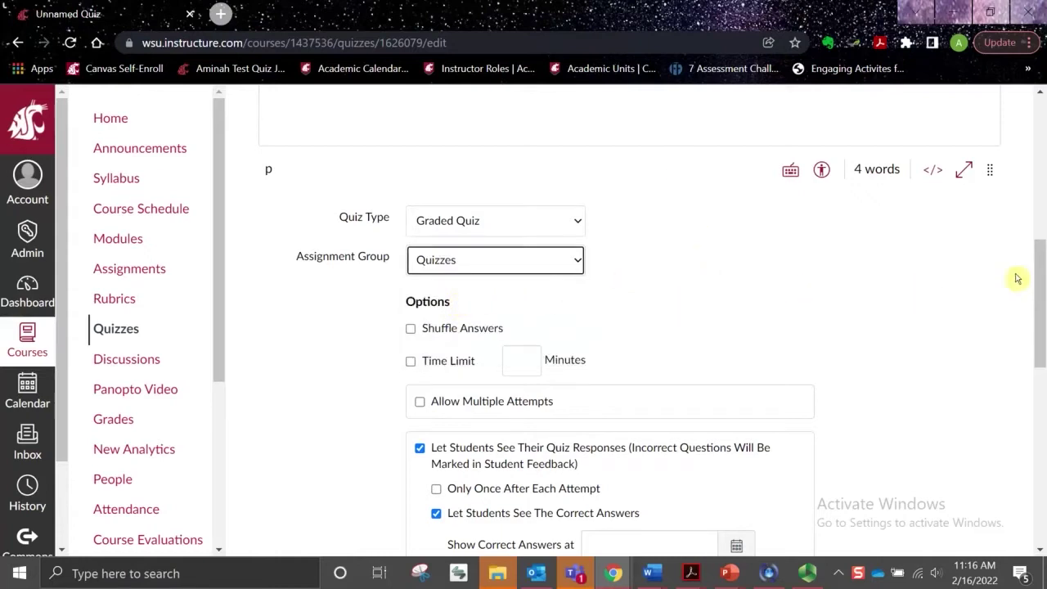
- Enable a time limit of 30 minutes for the quiz
scroll(1022, 287, down, 2)
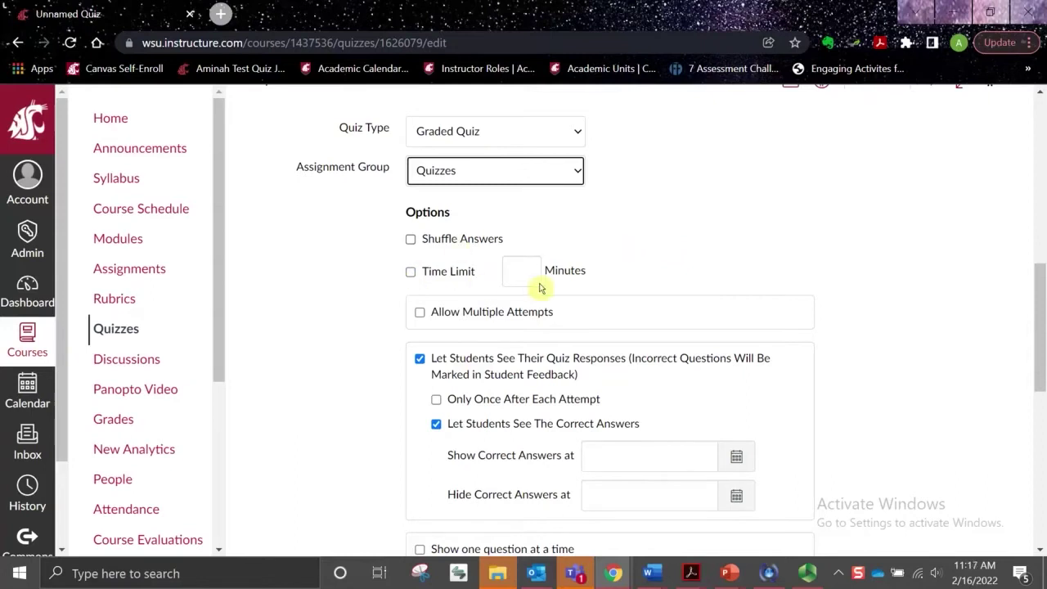
click(412, 272)
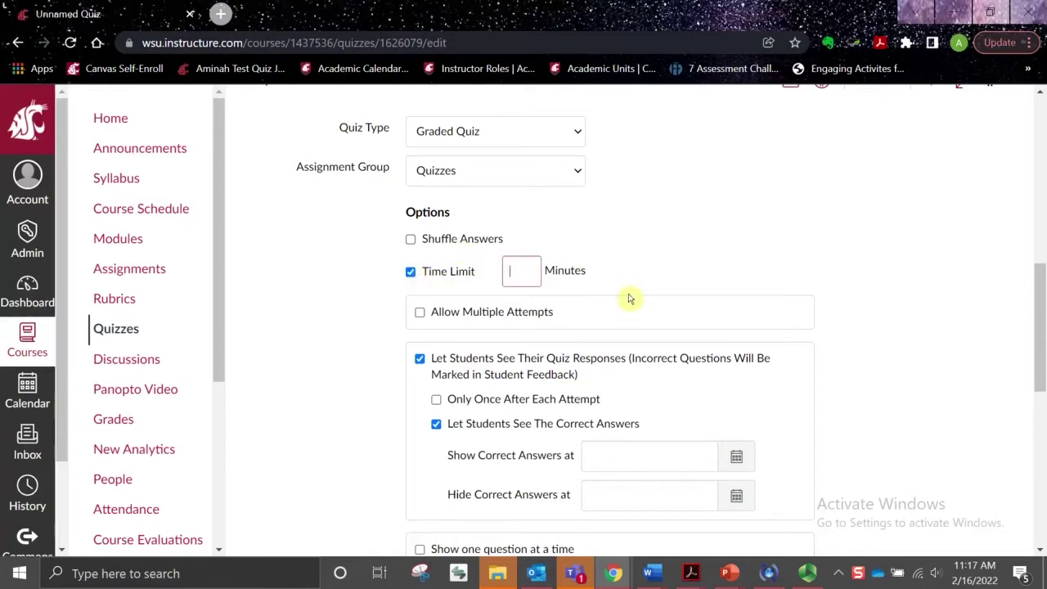
text(30)
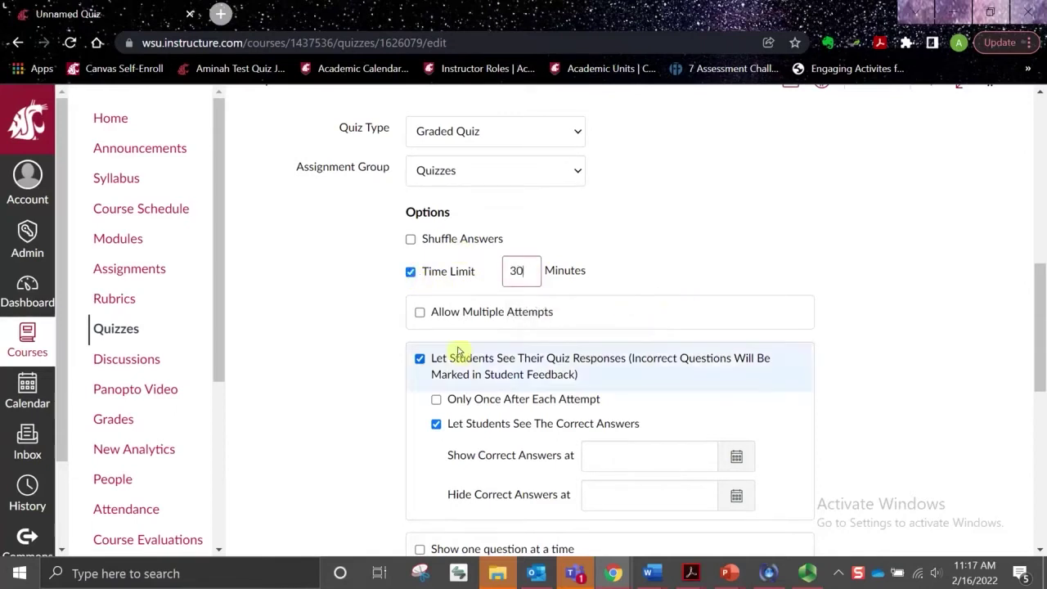
- Allow multiple attempts on the quiz, keeping the Highest score and limiting the allowed attempts to 2
click(419, 315)
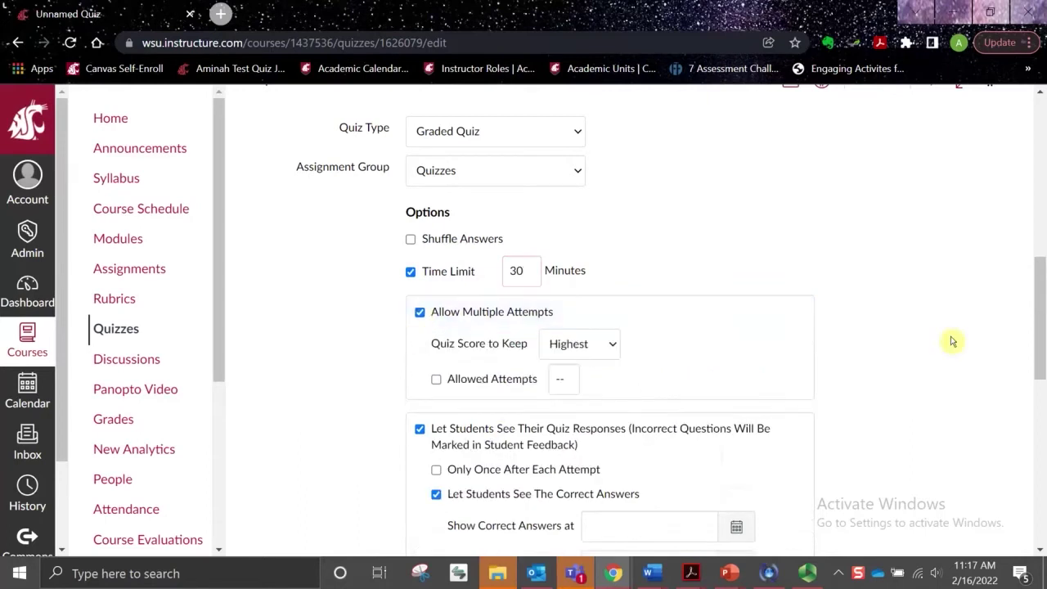
drag(1035, 286, 1036, 310)
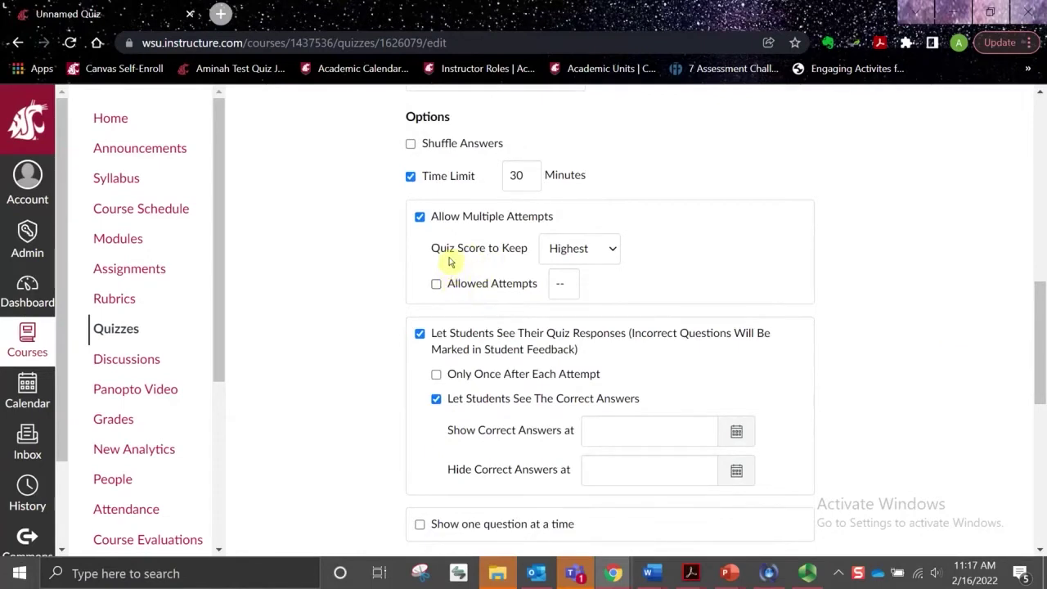
click(615, 250)
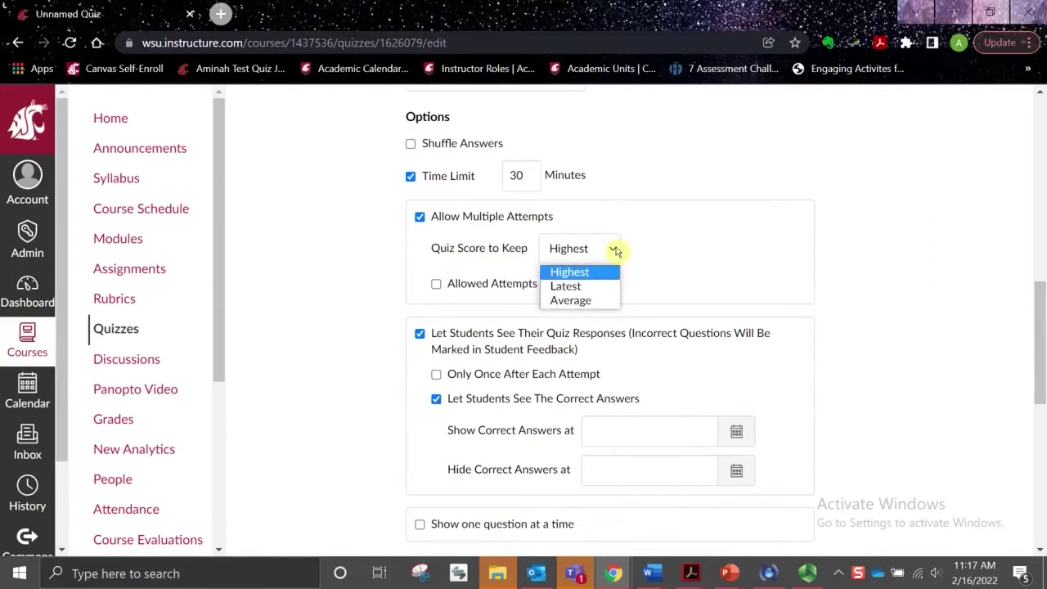
click(615, 251)
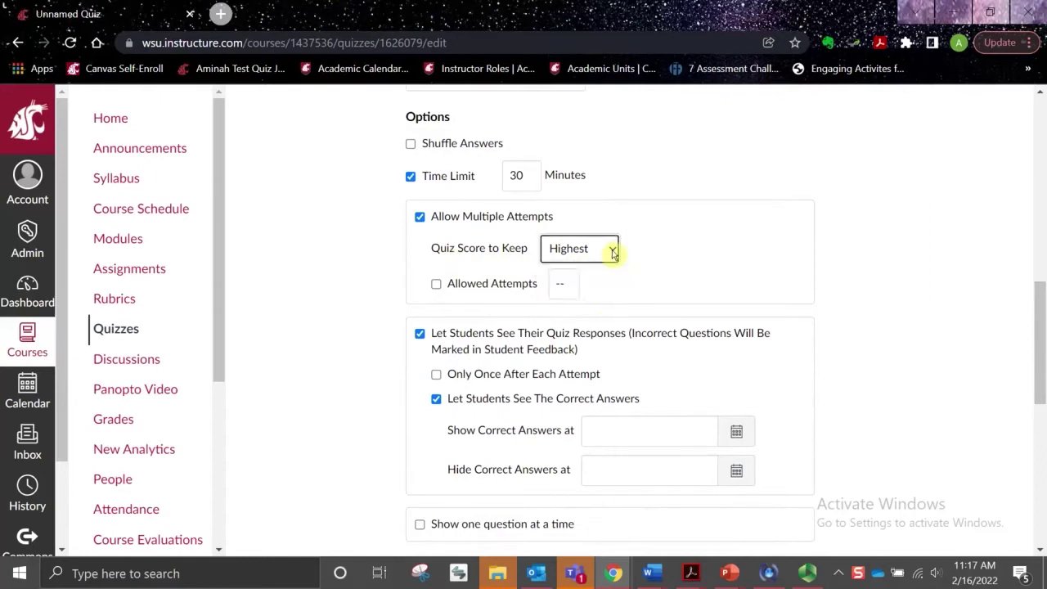
click(436, 284)
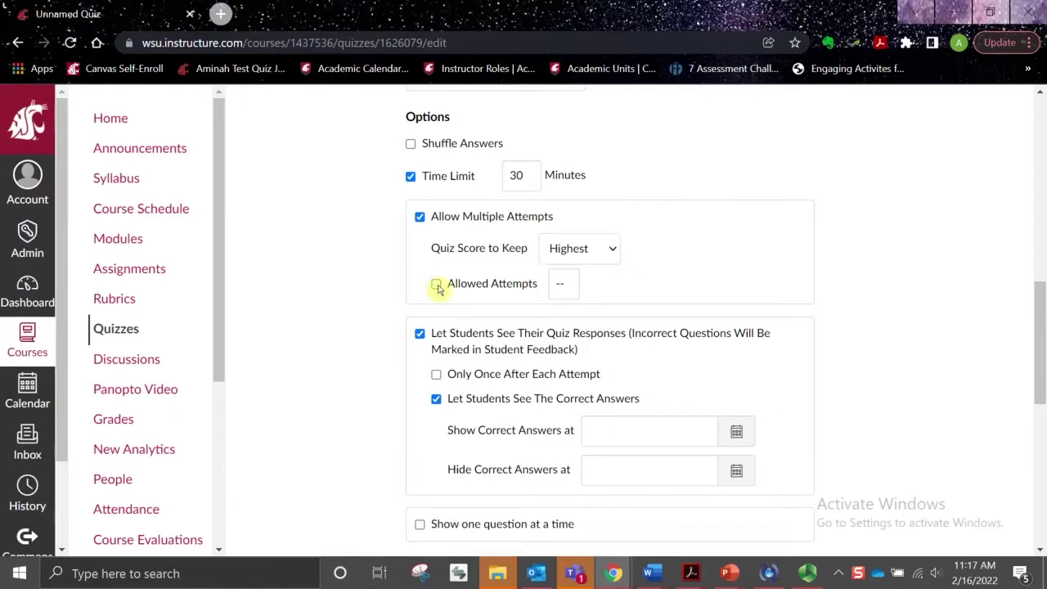
key(BackSpace)
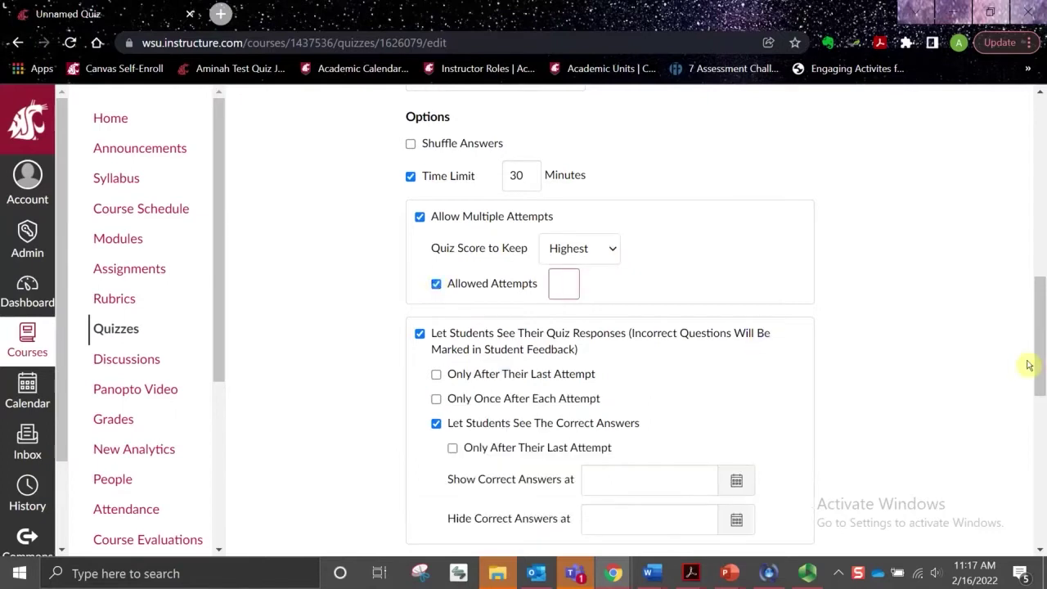
text(2)
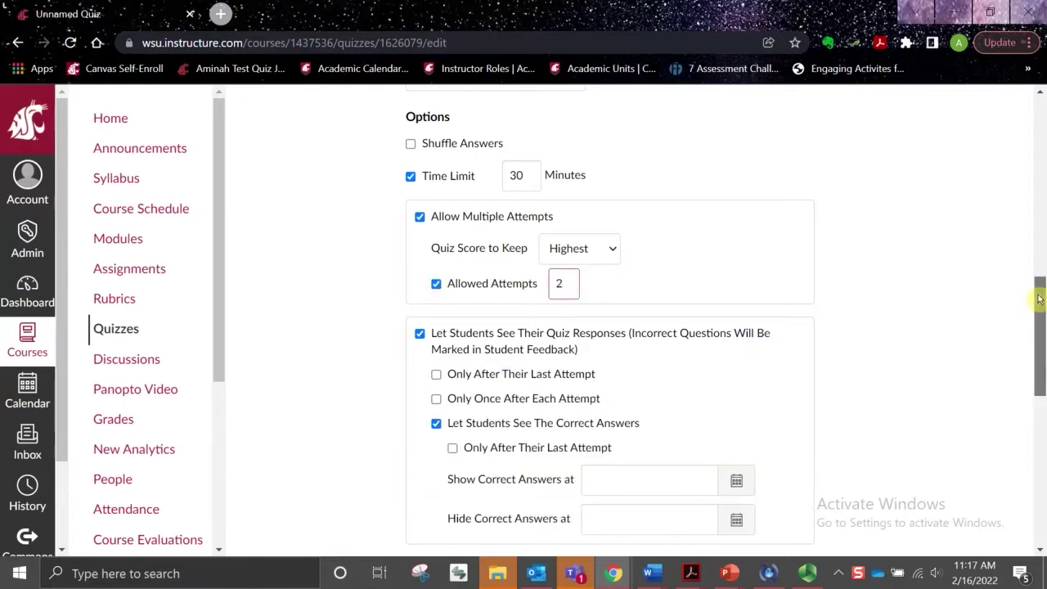
- Turn on the option to show one question at a time
scroll(1035, 332, down, 2)
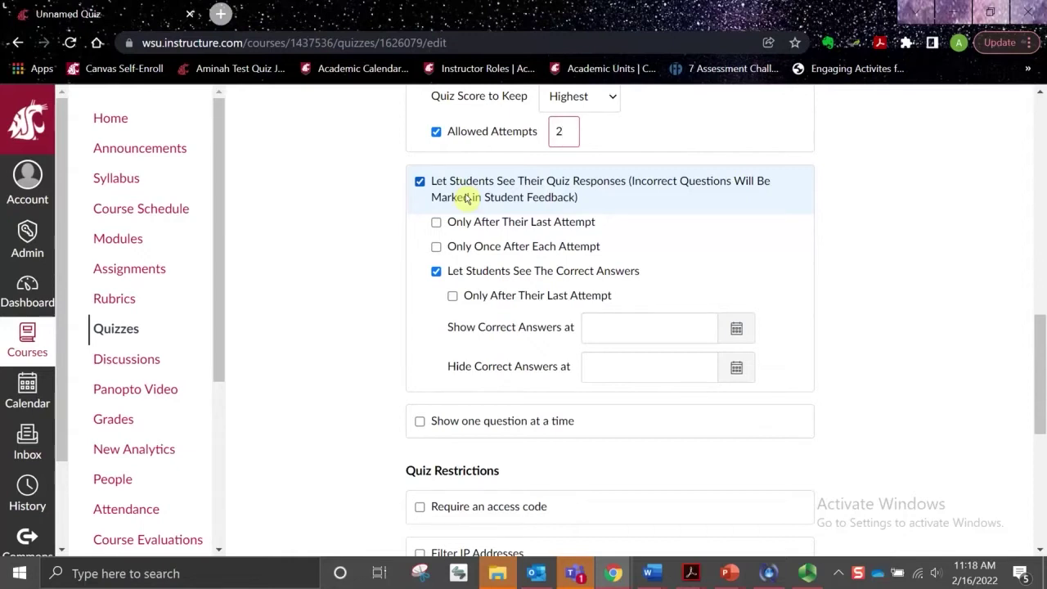
scroll(431, 226, down, 3)
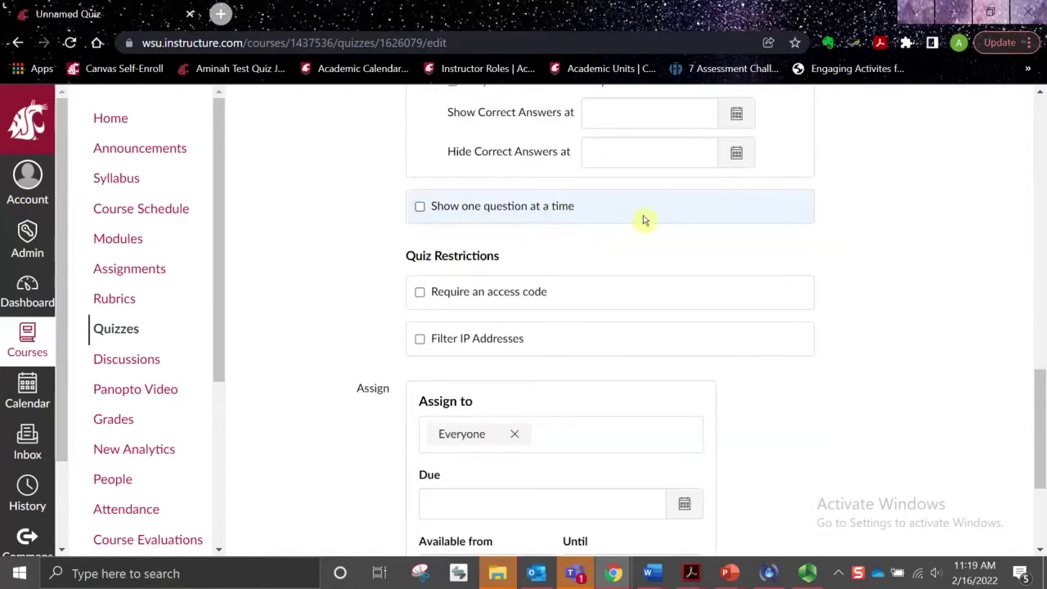
click(418, 207)
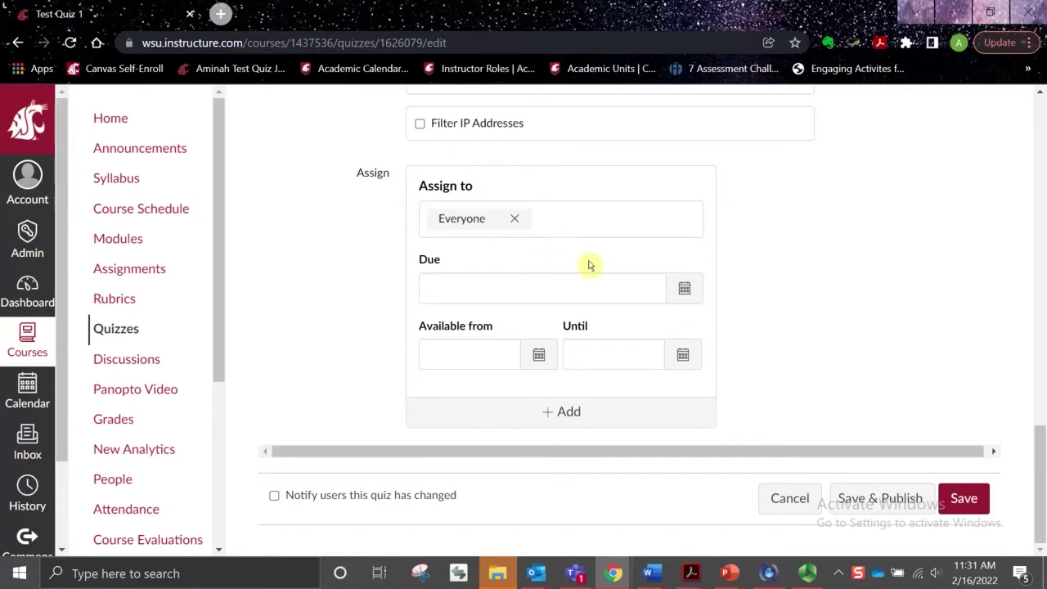
- Set the quiz's due date for Everyone to Feb 20, 2022, 11:59 PM
click(587, 294)
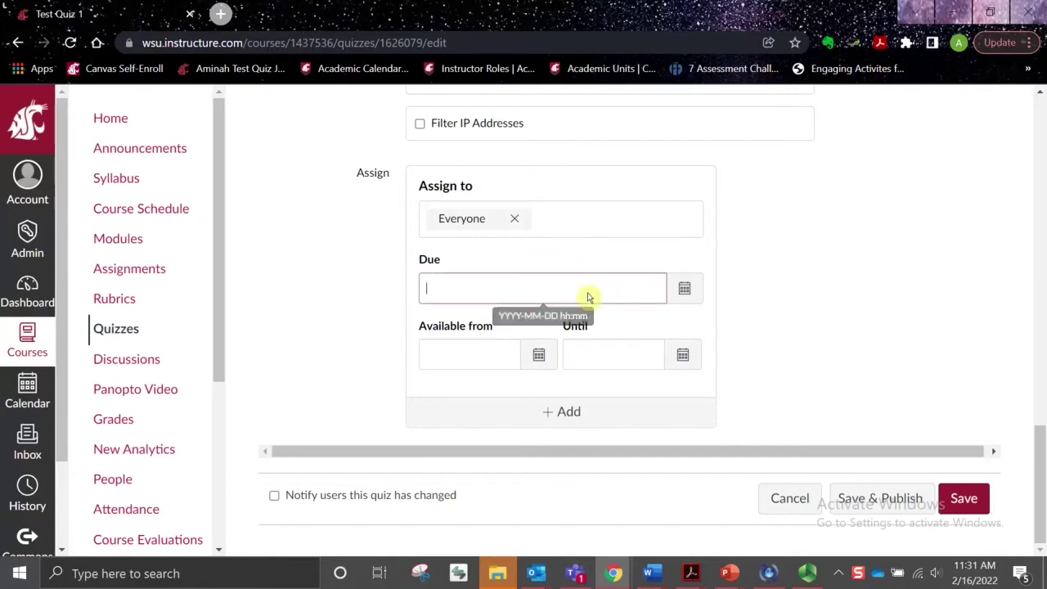
click(685, 288)
click(432, 439)
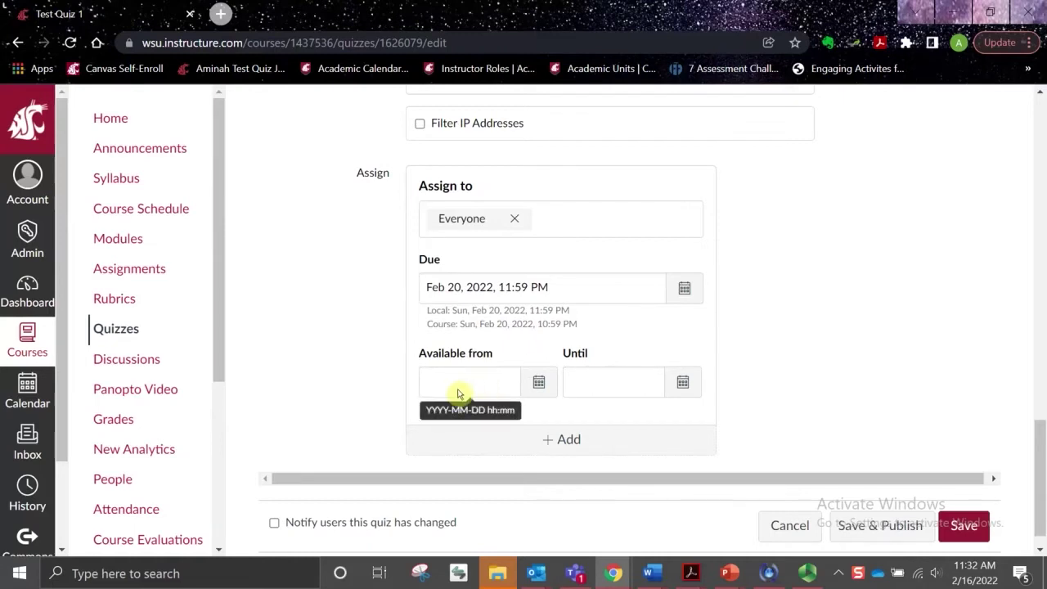
- Make the quiz available from Feb 16, 2022, 12:00 AM until Feb 20, 2022, 11:59 PM
click(539, 384)
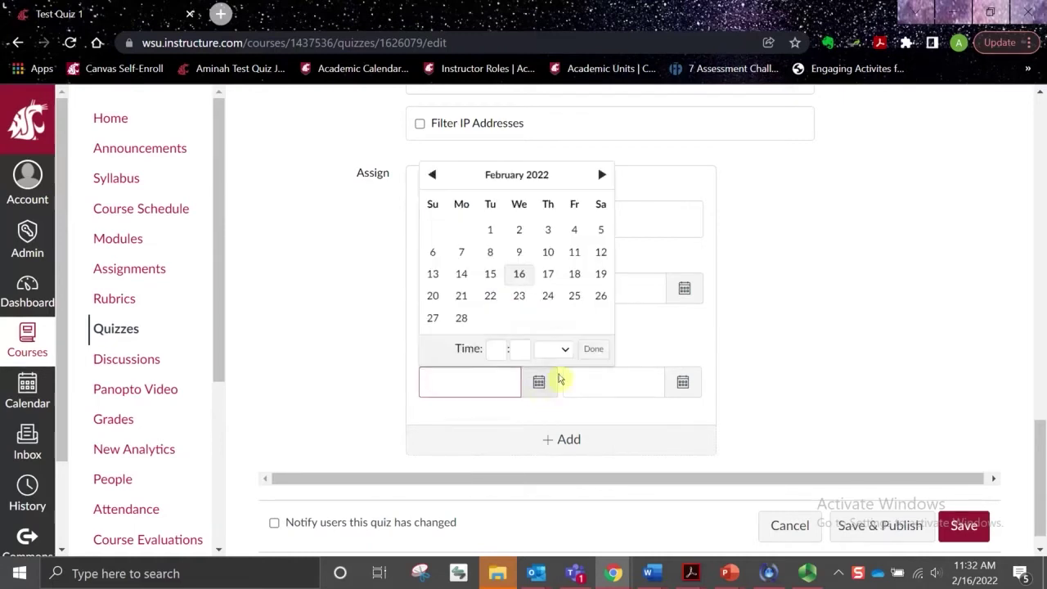
click(519, 274)
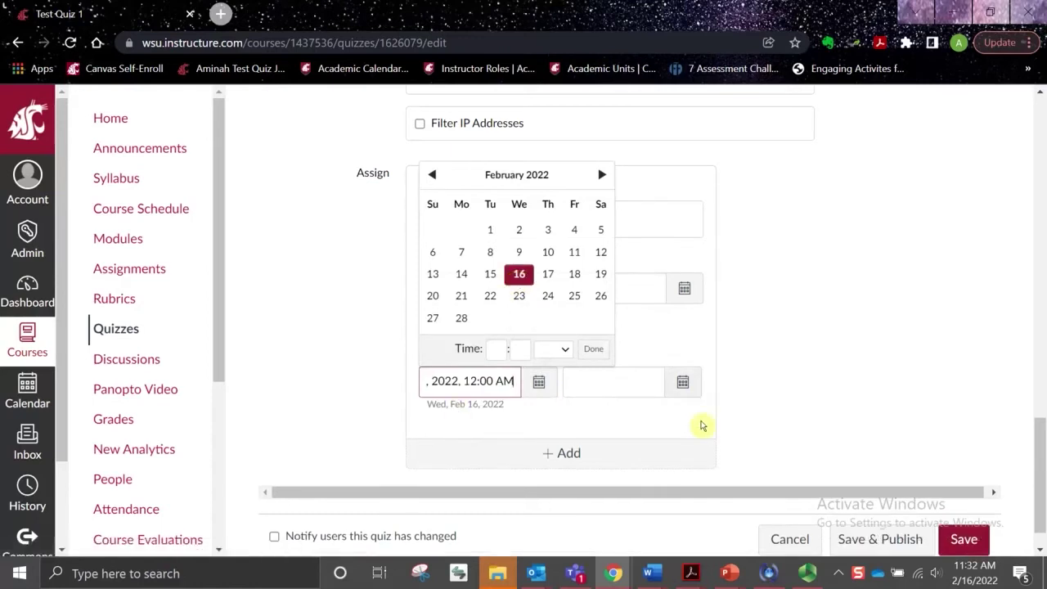
click(699, 417)
click(685, 385)
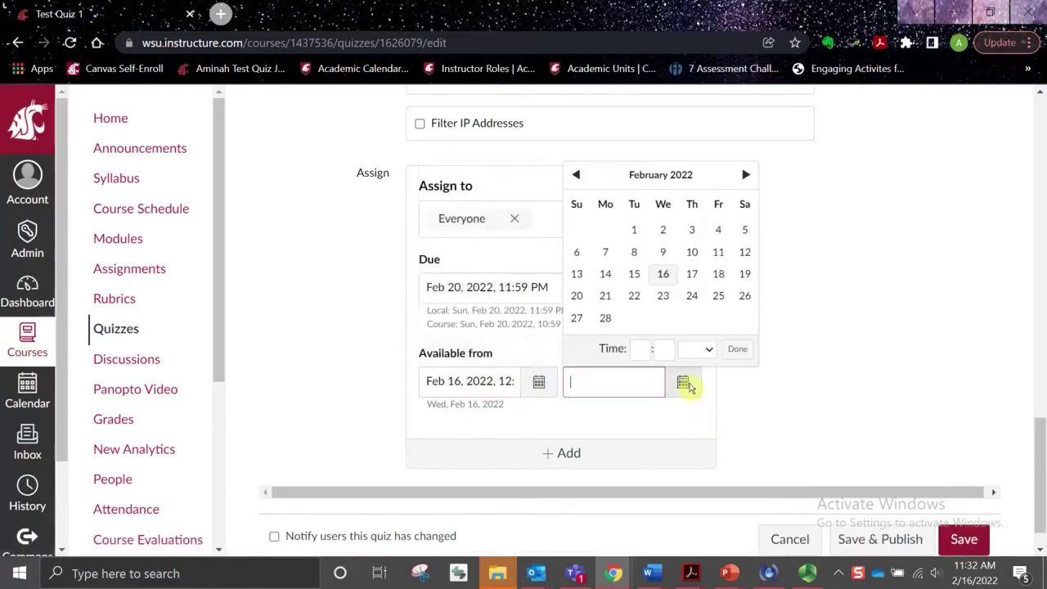
click(578, 296)
click(532, 432)
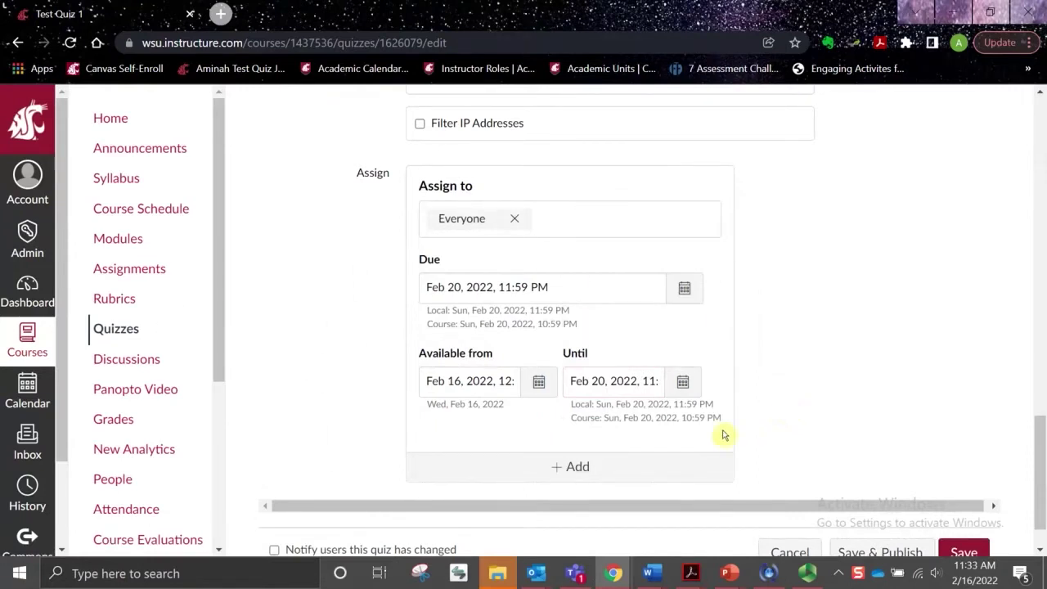
- Add a second assignment block to the quiz and assign it to the first student in the student list
click(563, 472)
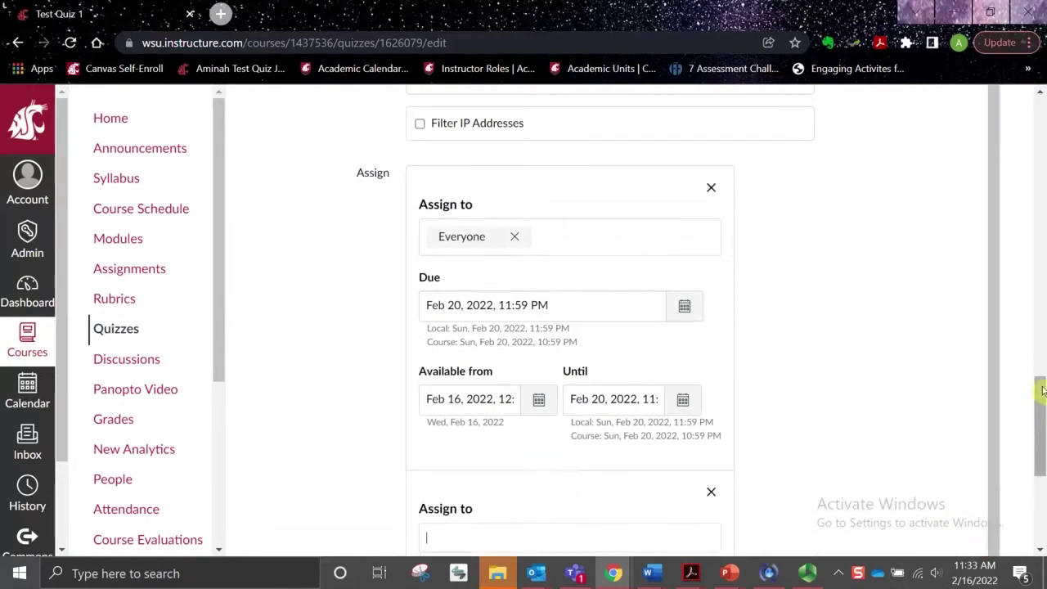
scroll(1042, 420, down, 1)
scroll(1041, 420, down, 2)
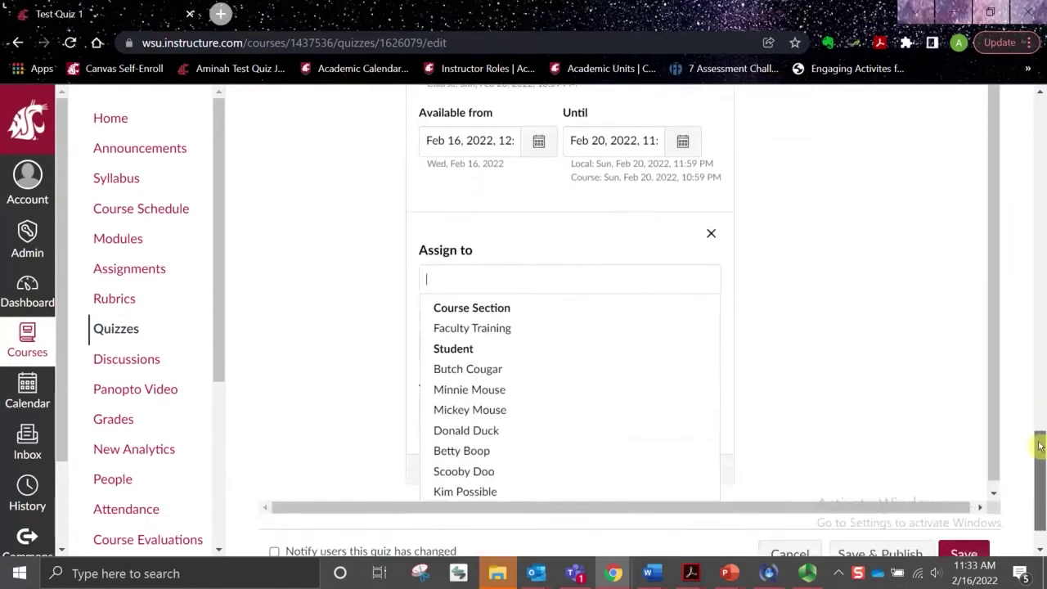
click(467, 370)
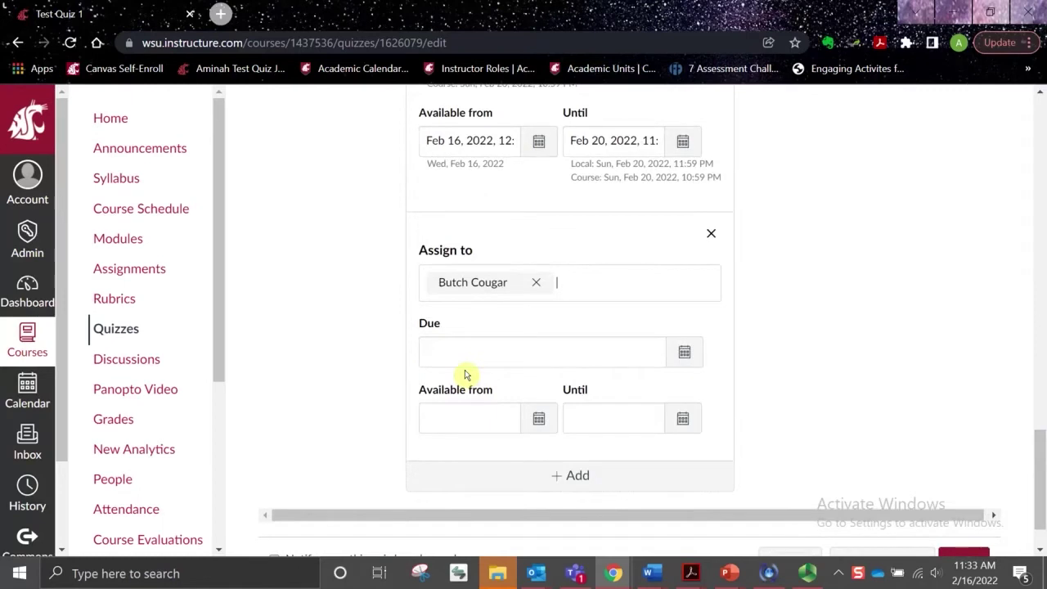
click(817, 309)
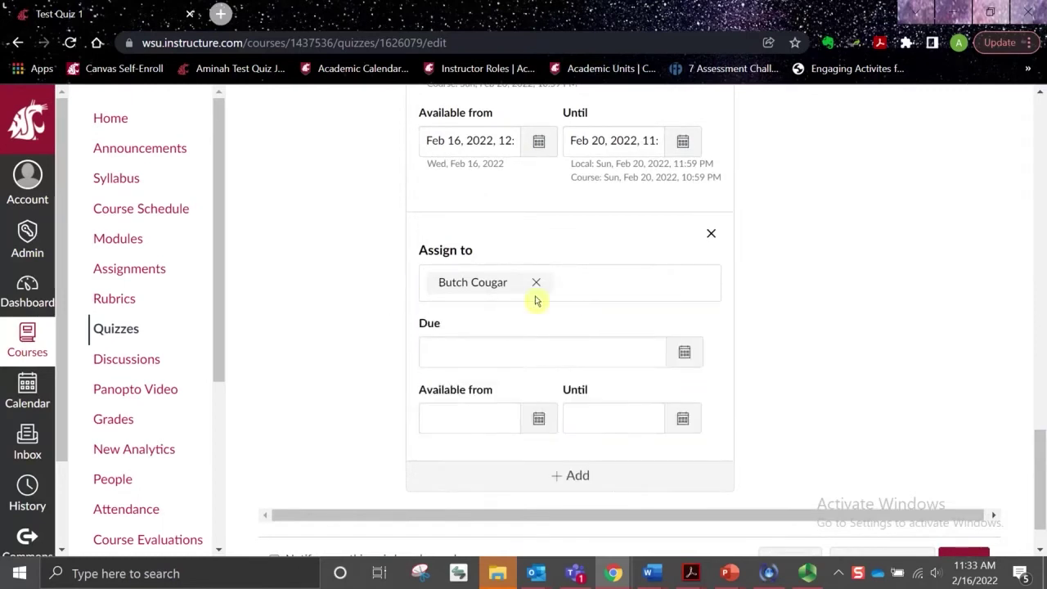
- Set that student's due date to Feb 21, 2022, 11:59 PM, with availability from Feb 16, 2022, 12:00 AM until Feb 21, 2022
click(686, 353)
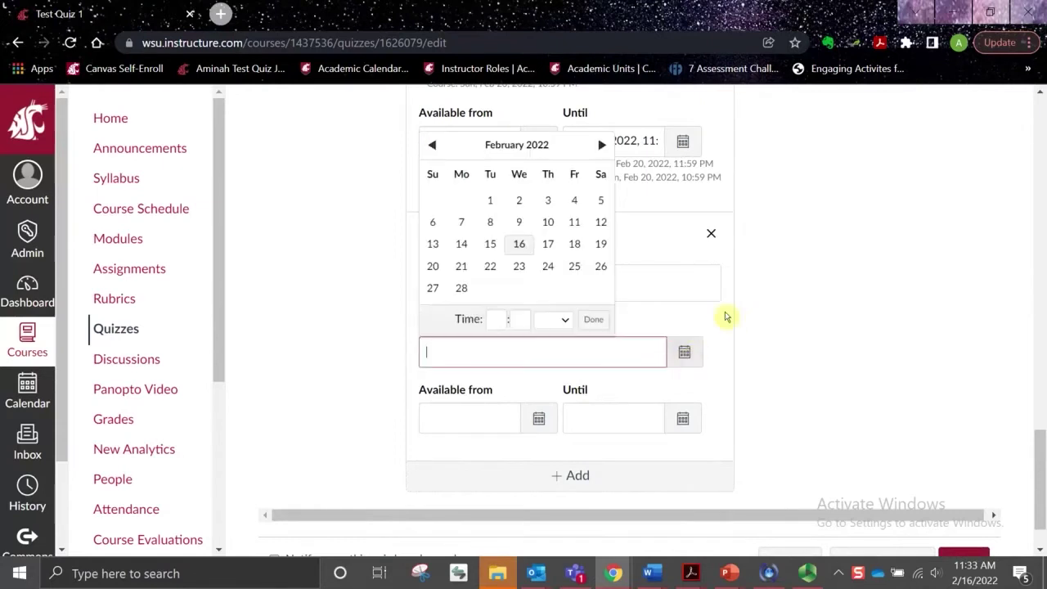
click(461, 267)
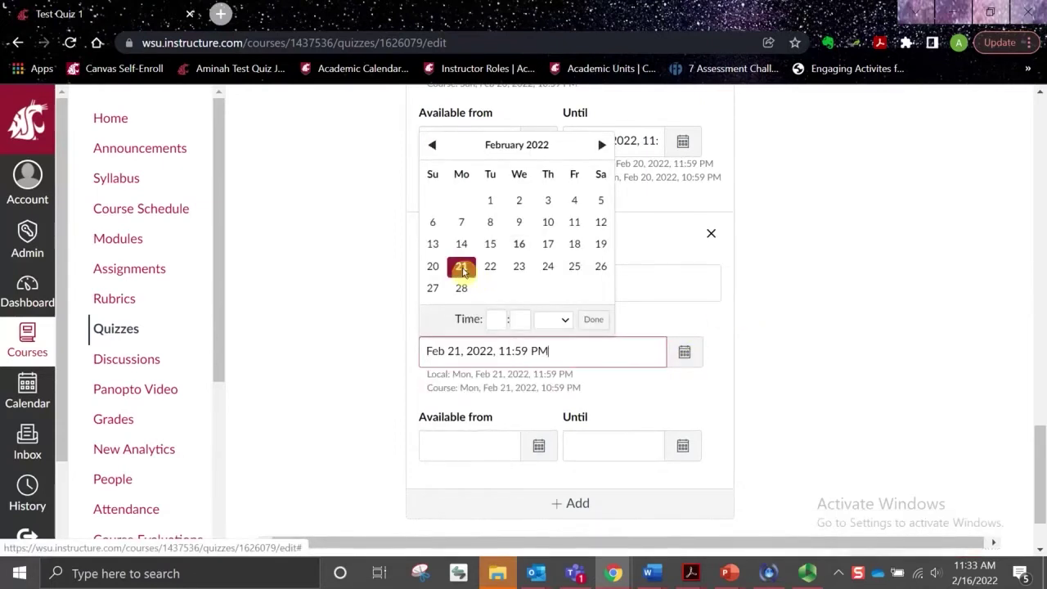
click(539, 447)
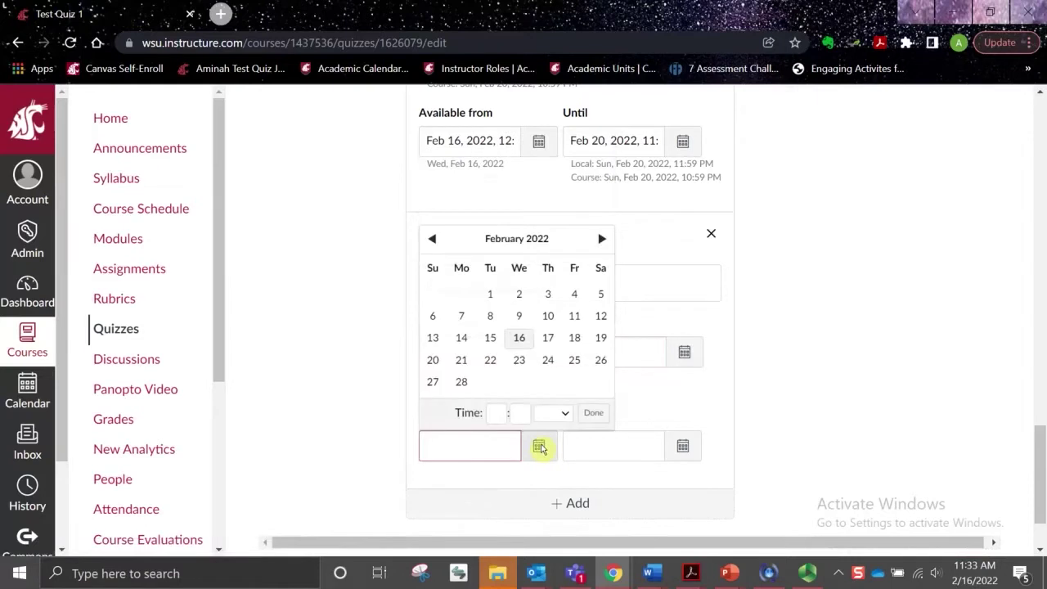
click(518, 338)
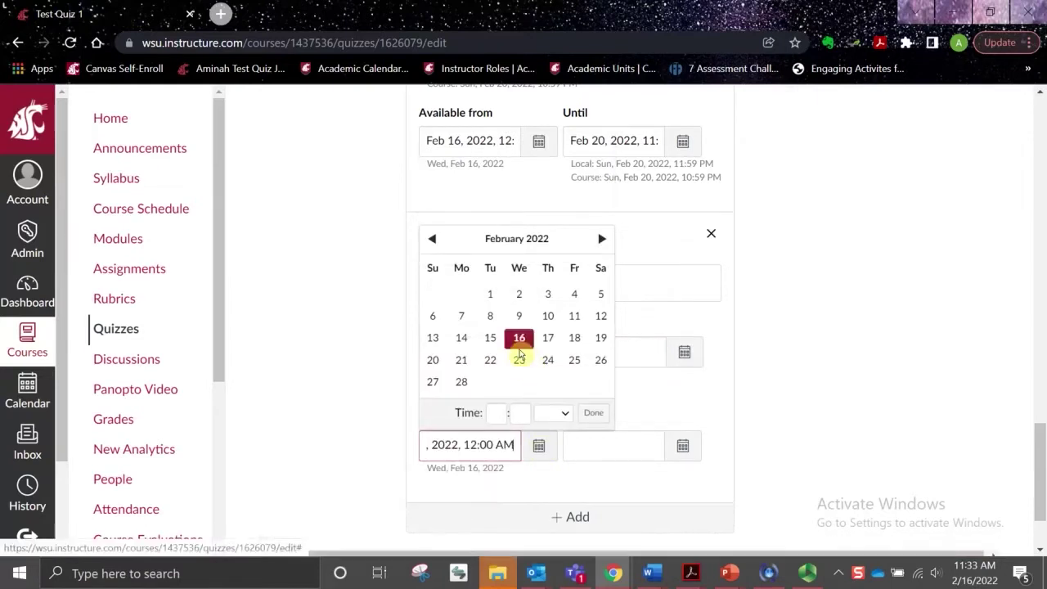
click(684, 446)
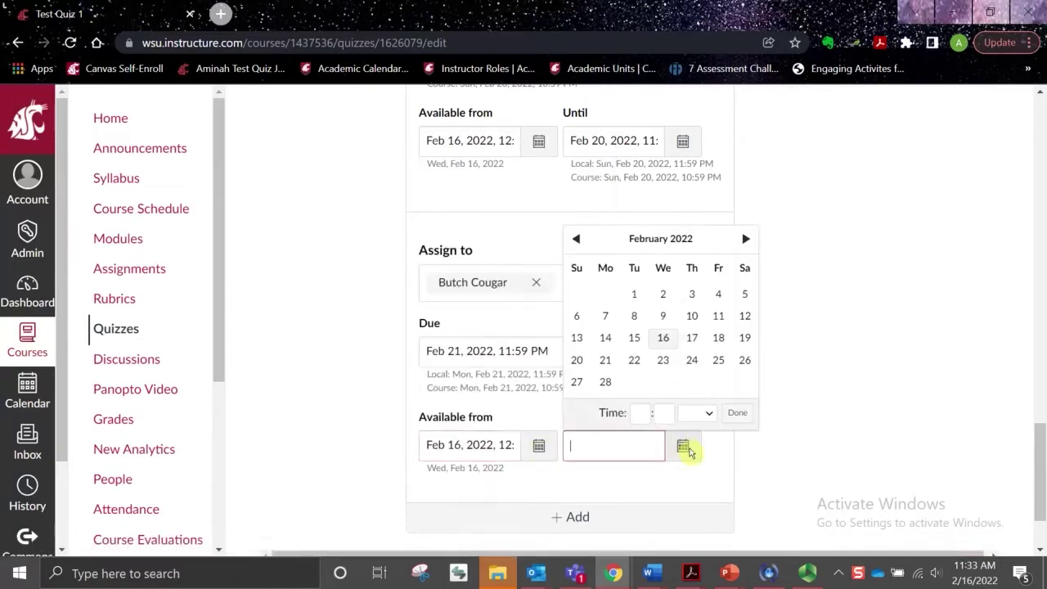
click(605, 361)
click(880, 442)
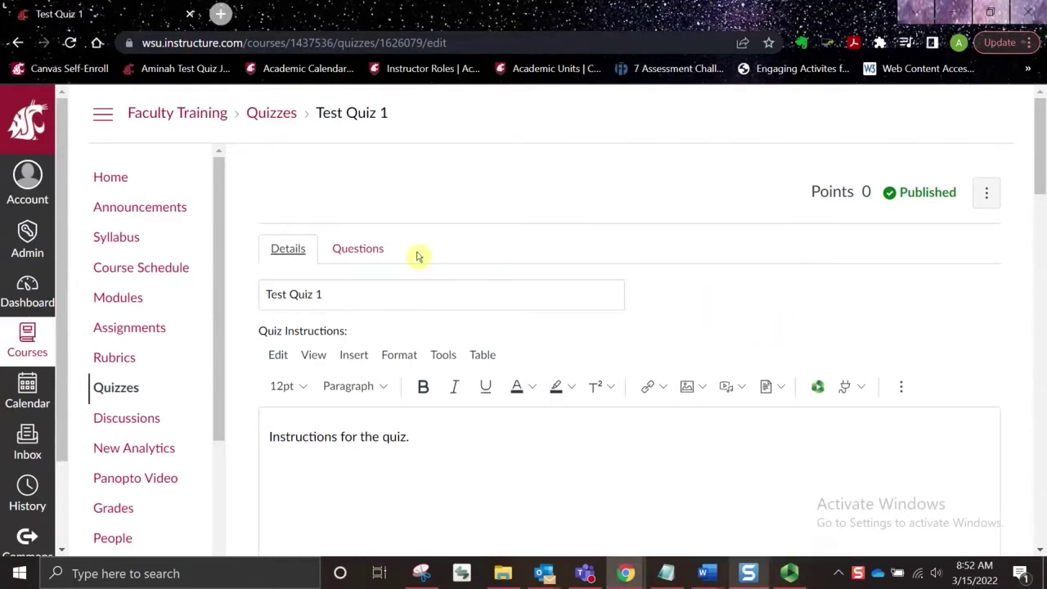
- Add a new question to the quiz, title it Question 1 and choose Multiple Choice as its type
click(354, 259)
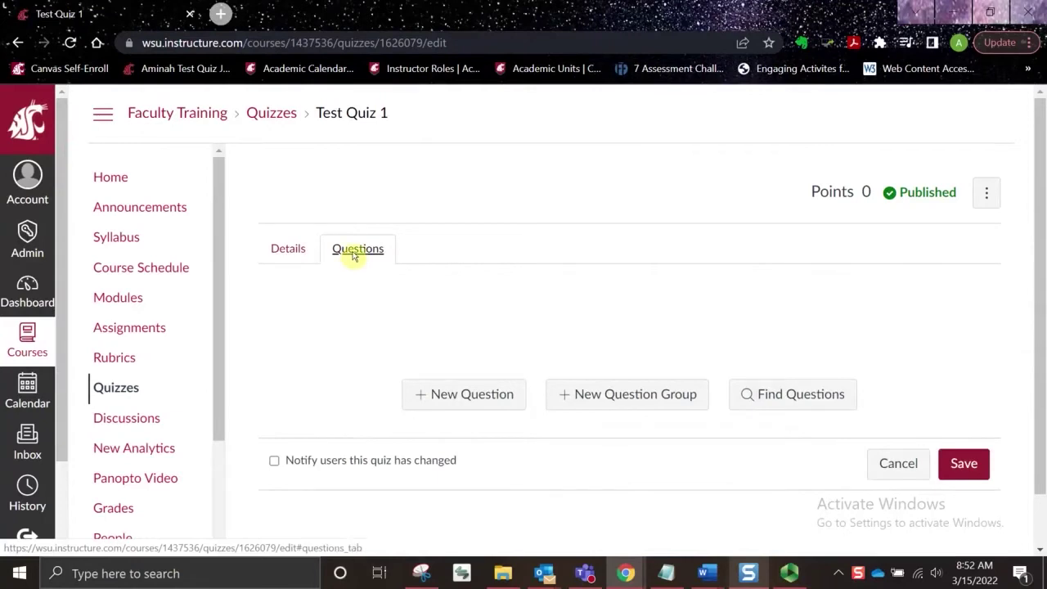
click(448, 397)
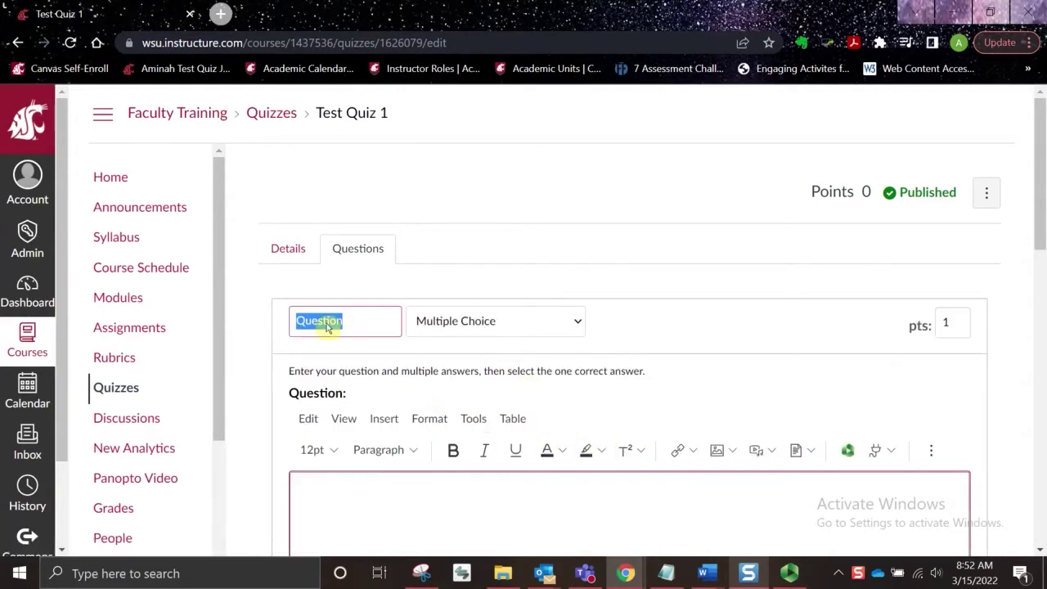
click(355, 327)
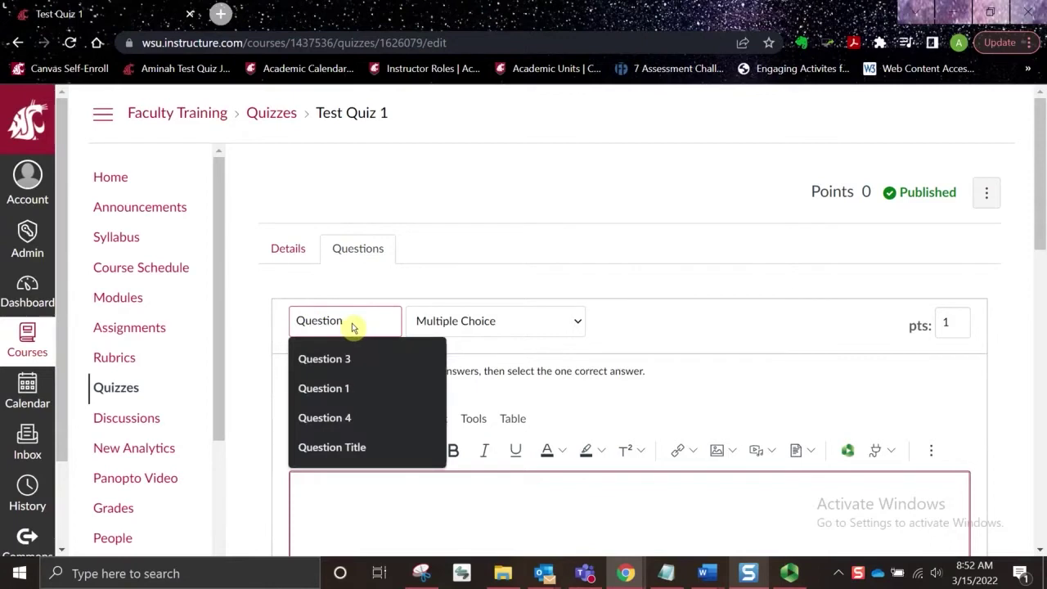
text(1)
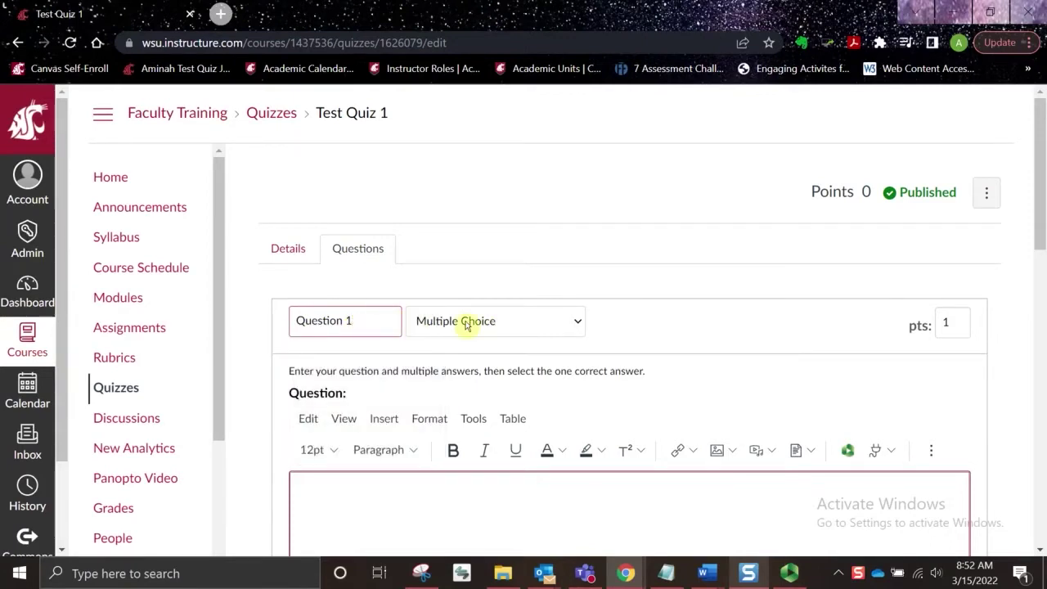
click(579, 323)
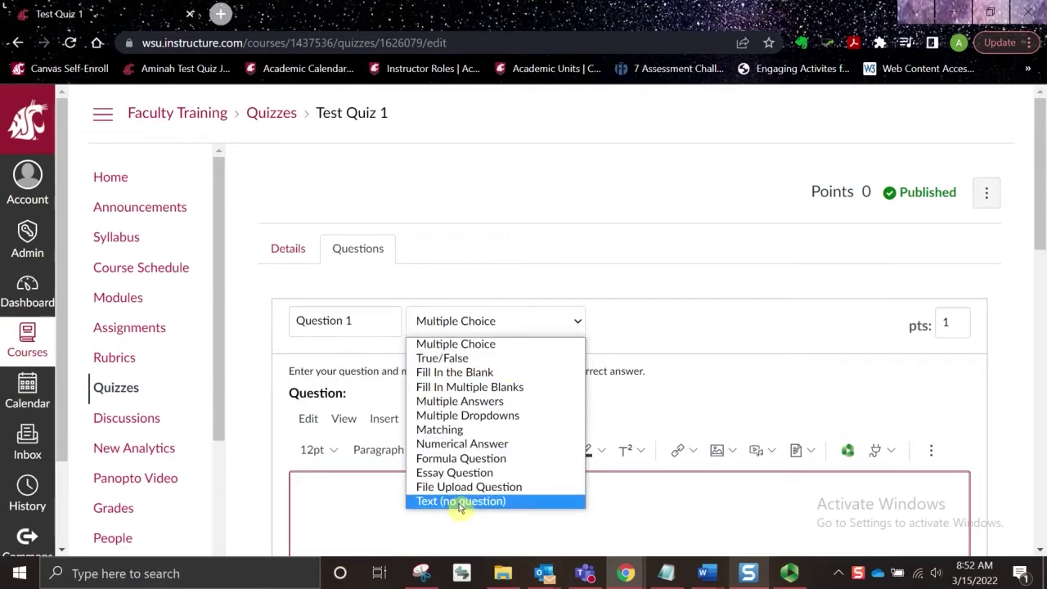
click(561, 344)
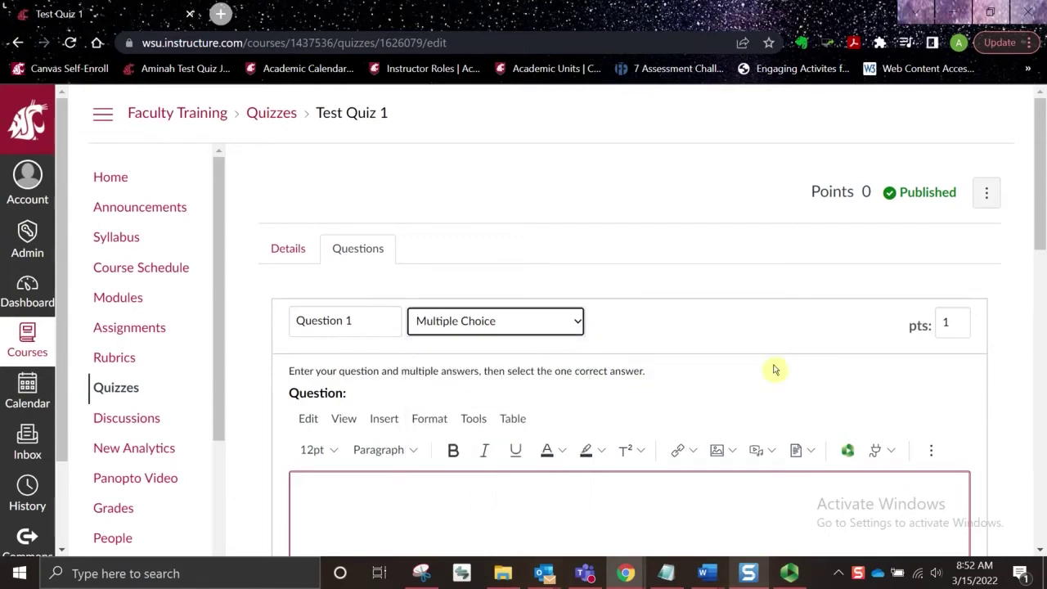
- Enter "Question prompt/instructions" as the text of Question 1
scroll(799, 358, down, 3)
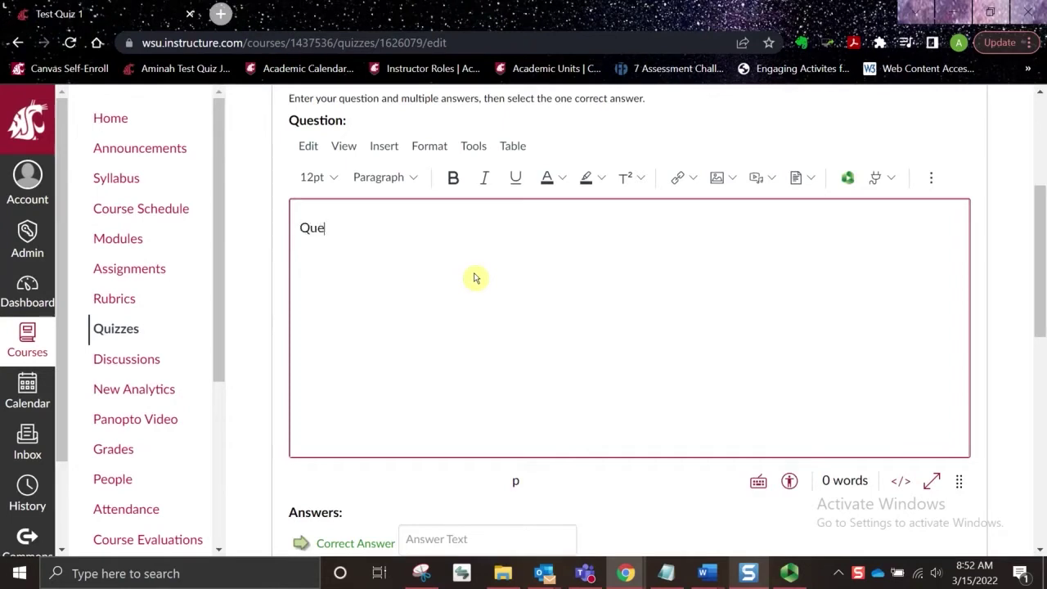
text(ompt/inst)
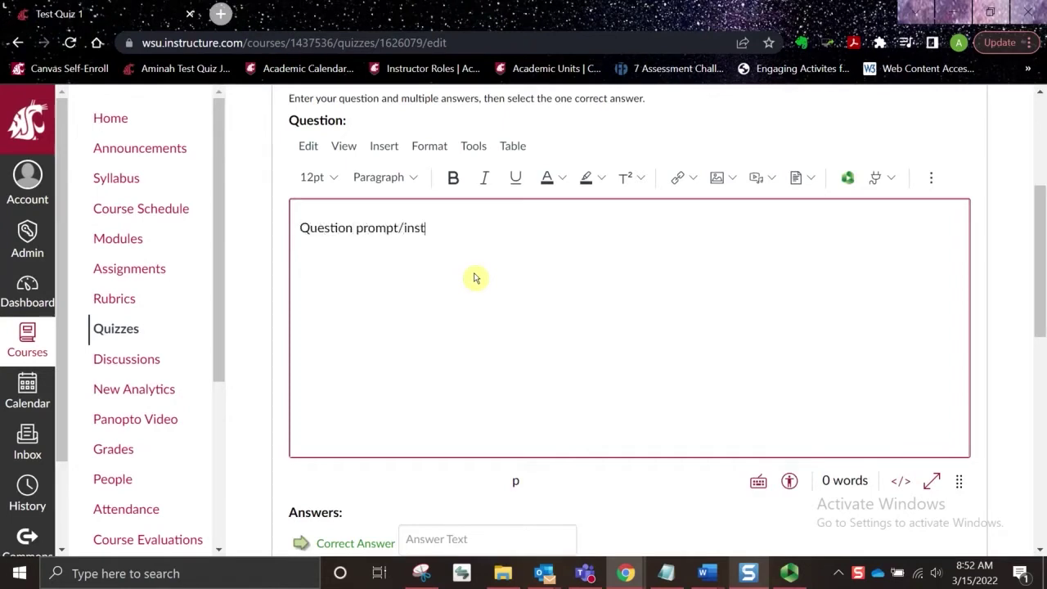
text(ructions)
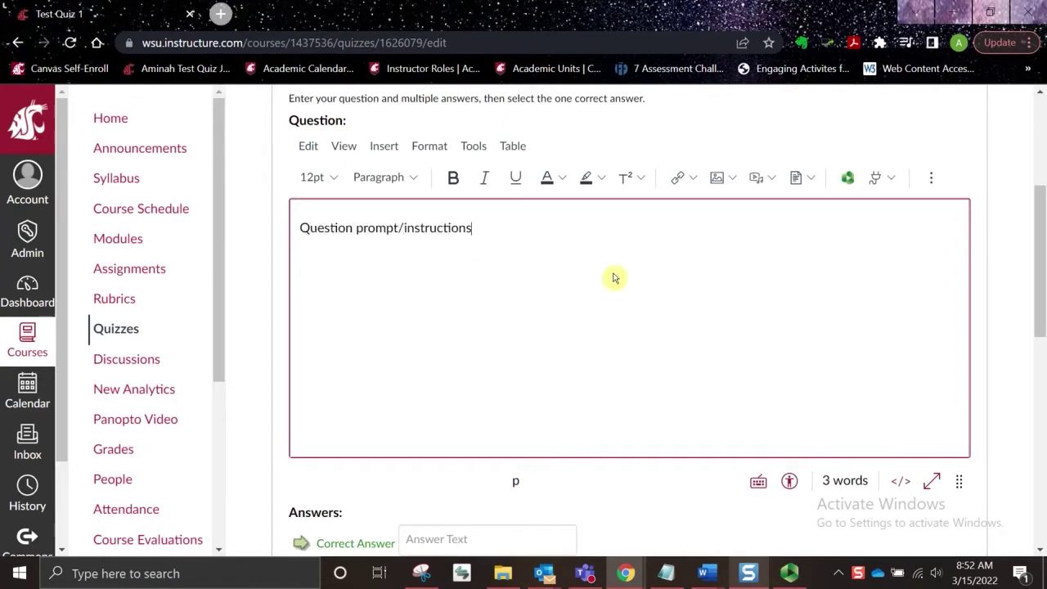
- Fill in the four answers of Question 1 as A, B, C and D, and mark C as the correct answer
scroll(613, 278, down, 3)
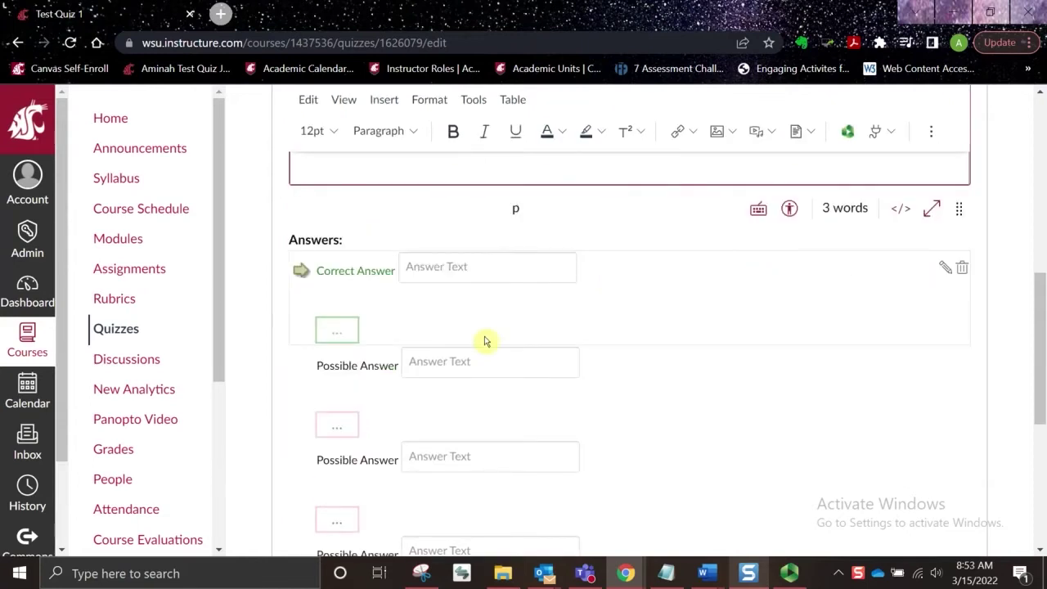
click(434, 271)
text(A)
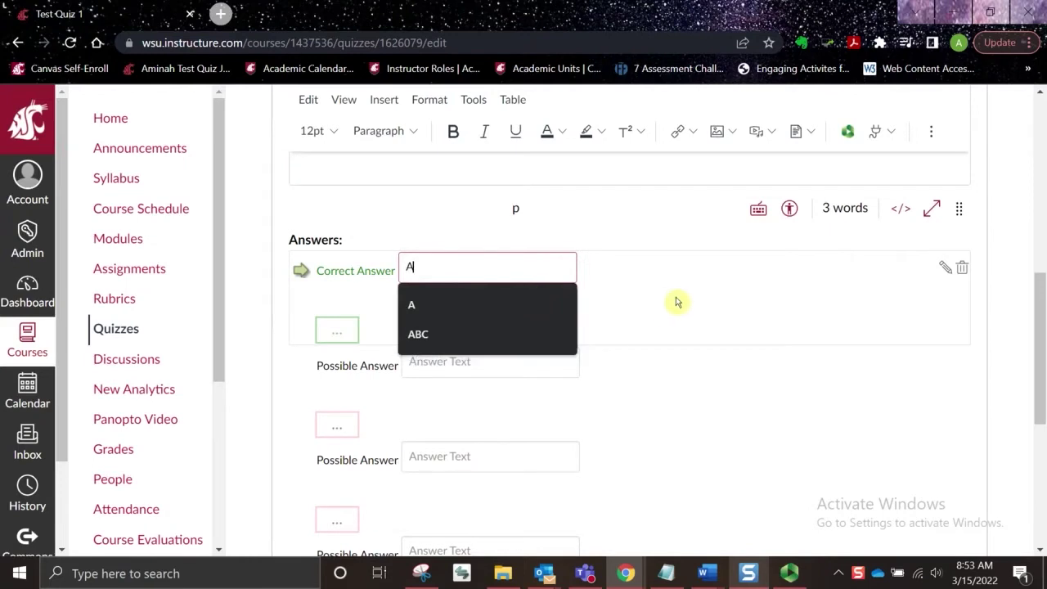
click(491, 360)
text(b)
key(Down)
key(Down)
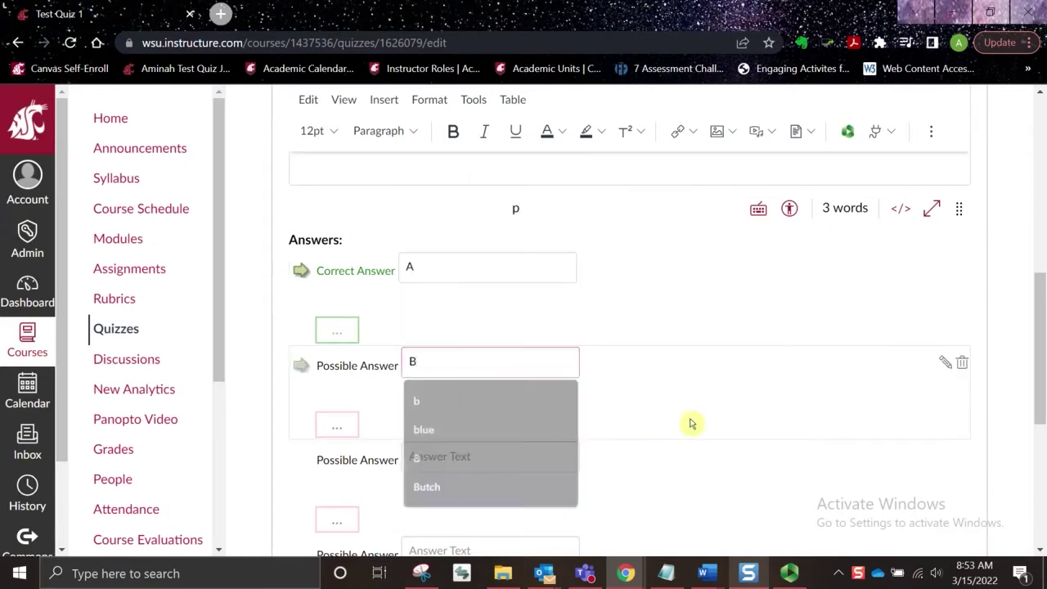
key(Return)
click(417, 458)
text(C)
scroll(596, 416, down, 3)
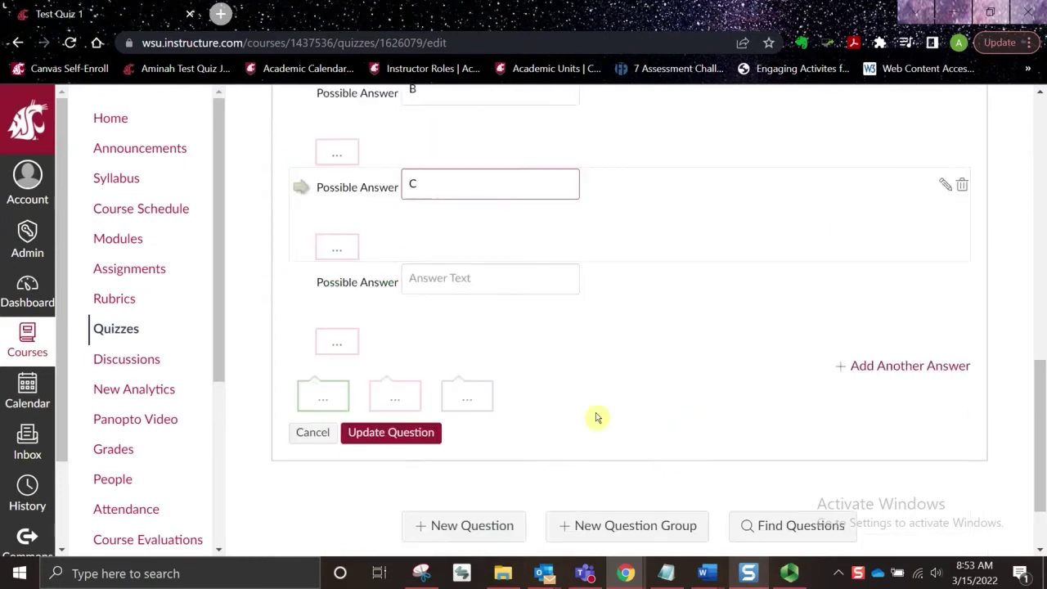
click(478, 283)
text(D)
scroll(621, 299, up, 3)
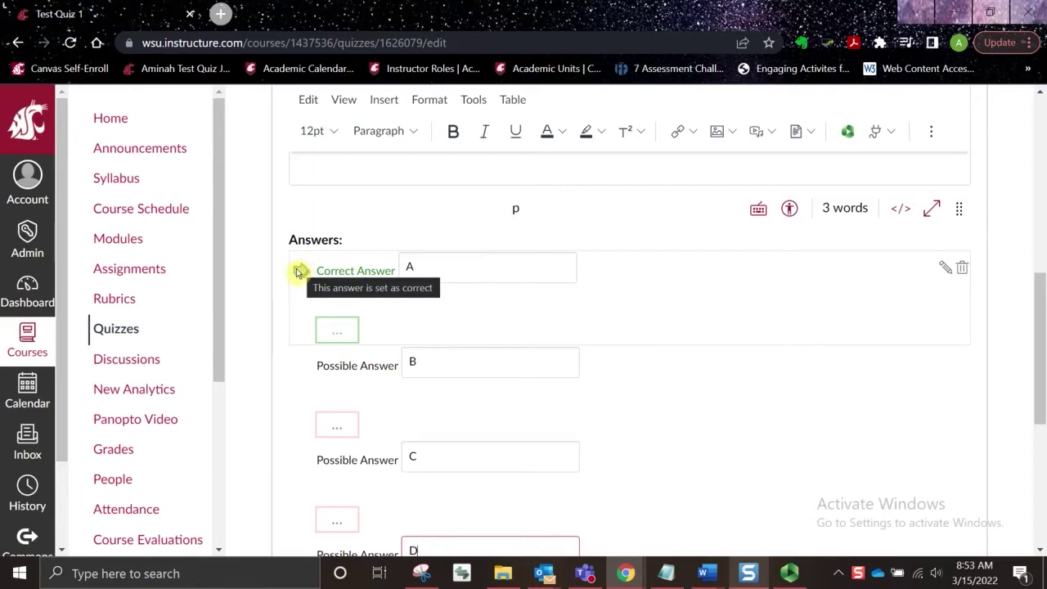
click(300, 462)
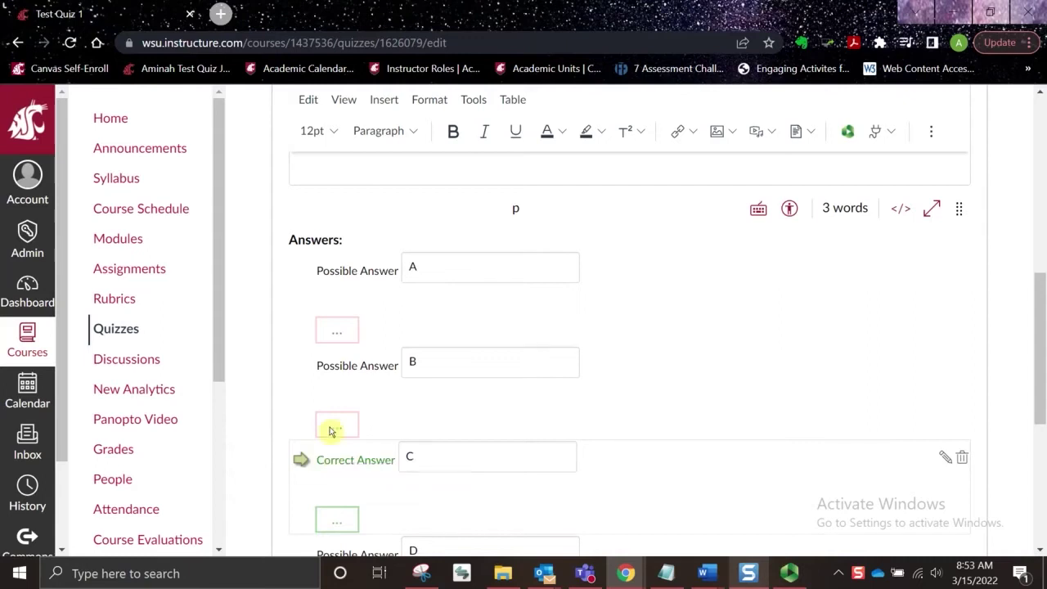
- Add the comment "Incorrect. Please review Chapter 2." to answer A and save the question
click(336, 332)
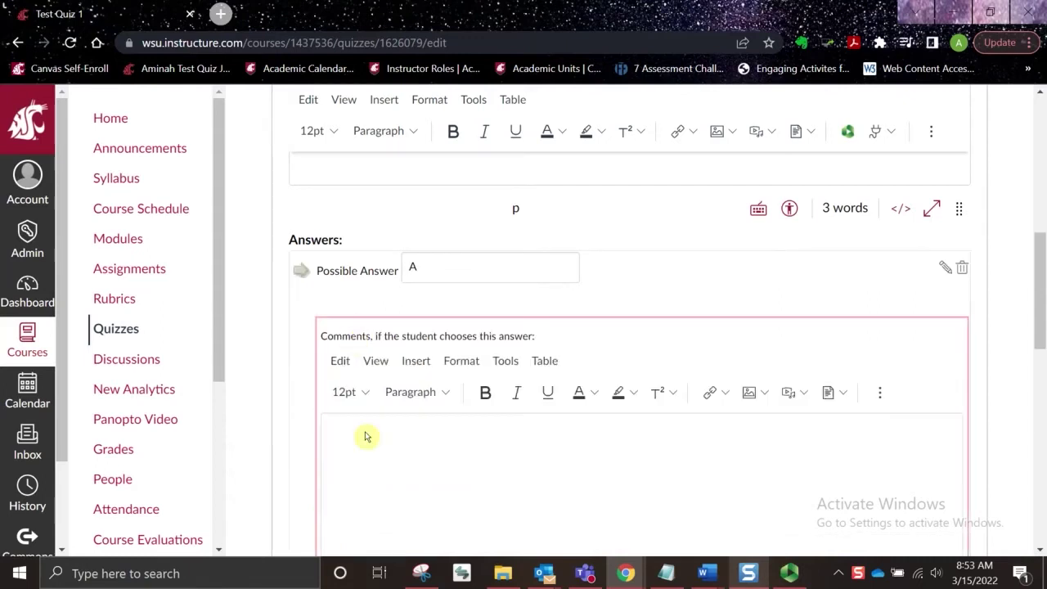
text(Inc)
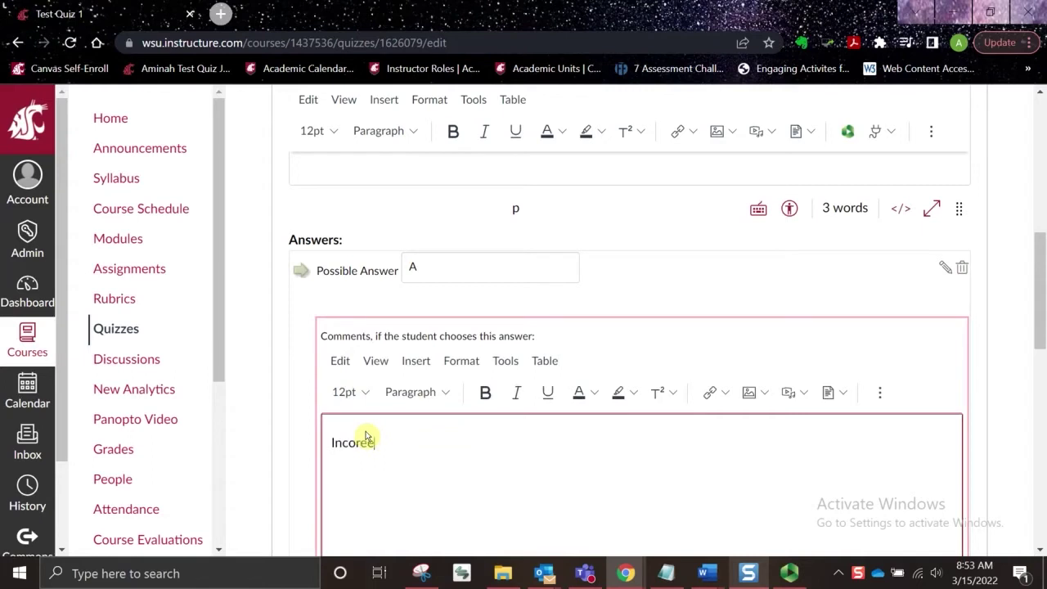
text(orrect. Please review Chat)
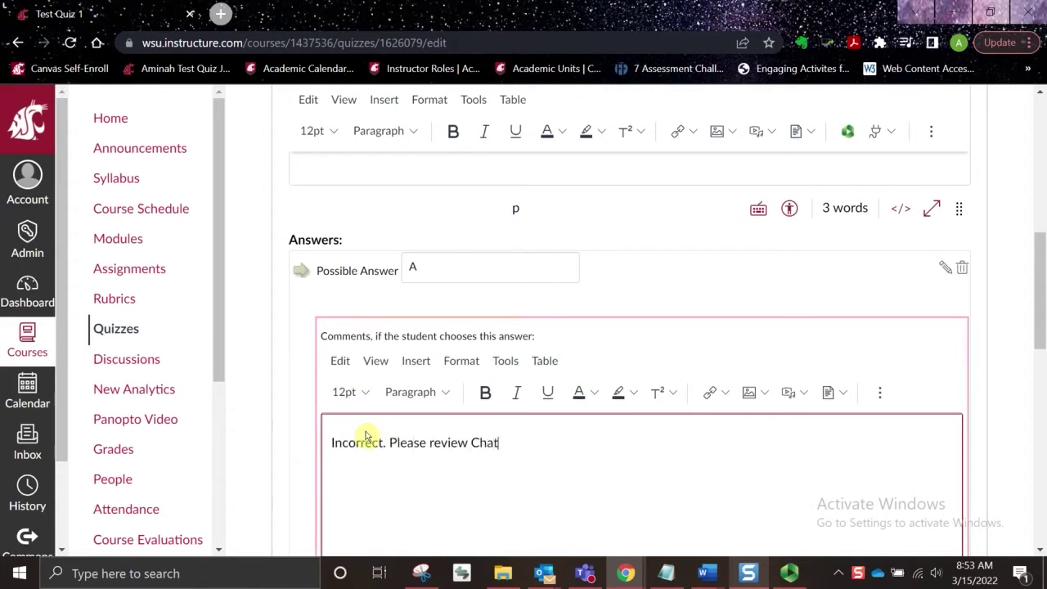
text(p)
key(BackSpace)
key(BackSpace)
text(pt)
scroll(731, 341, down, 3)
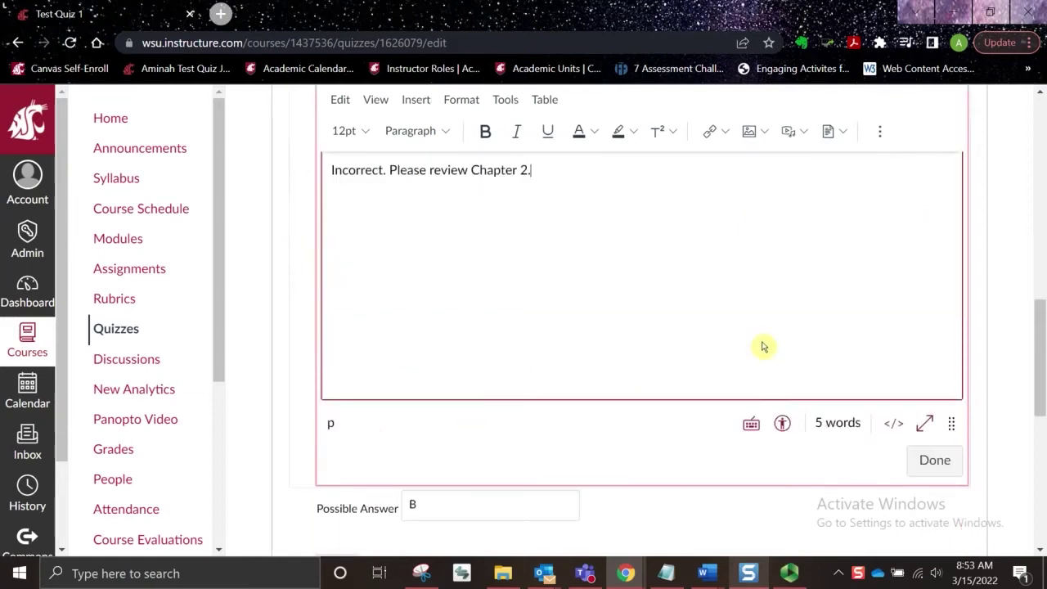
click(935, 461)
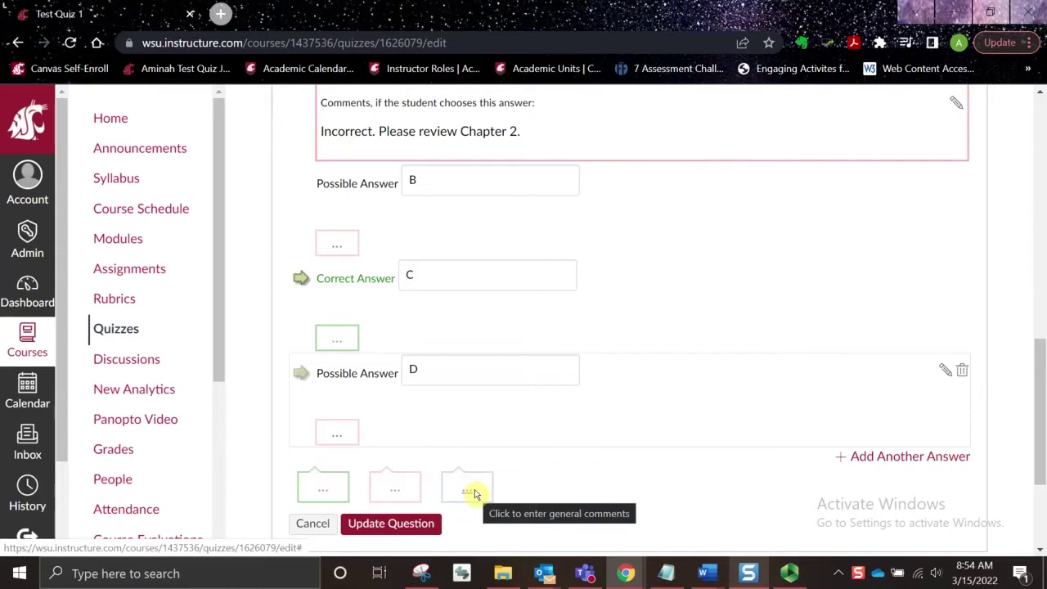
click(391, 523)
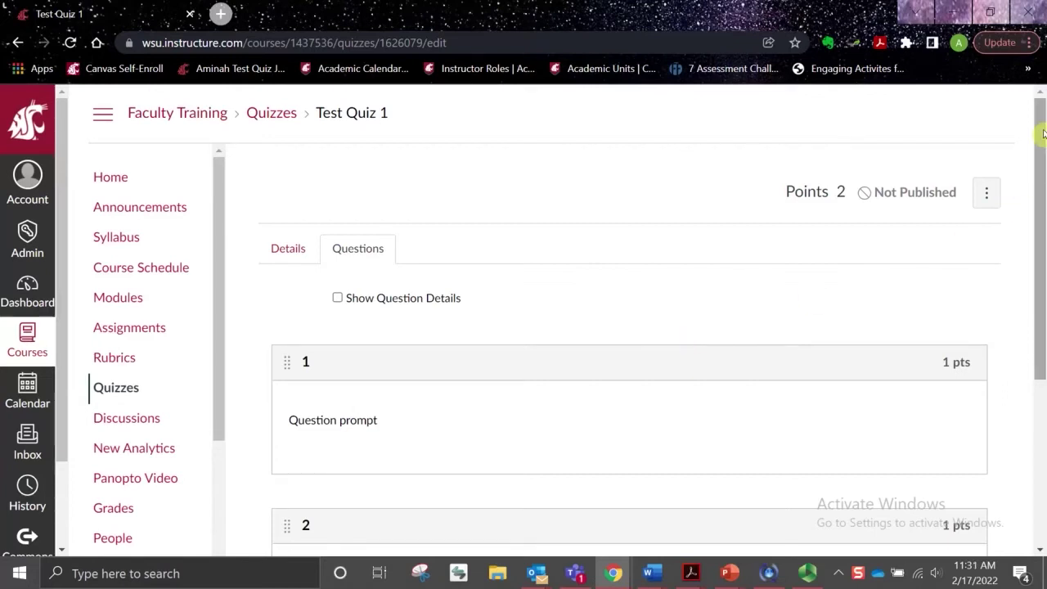
- Create a question group named Group 1 that picks 1 question worth 1 point per question
drag(1043, 133, 1039, 327)
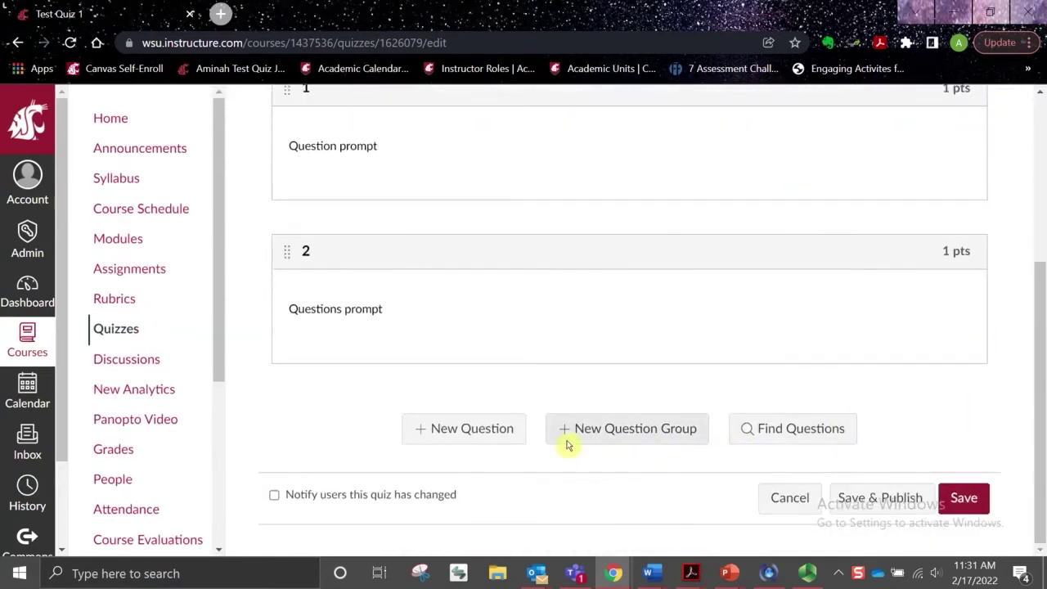
click(648, 438)
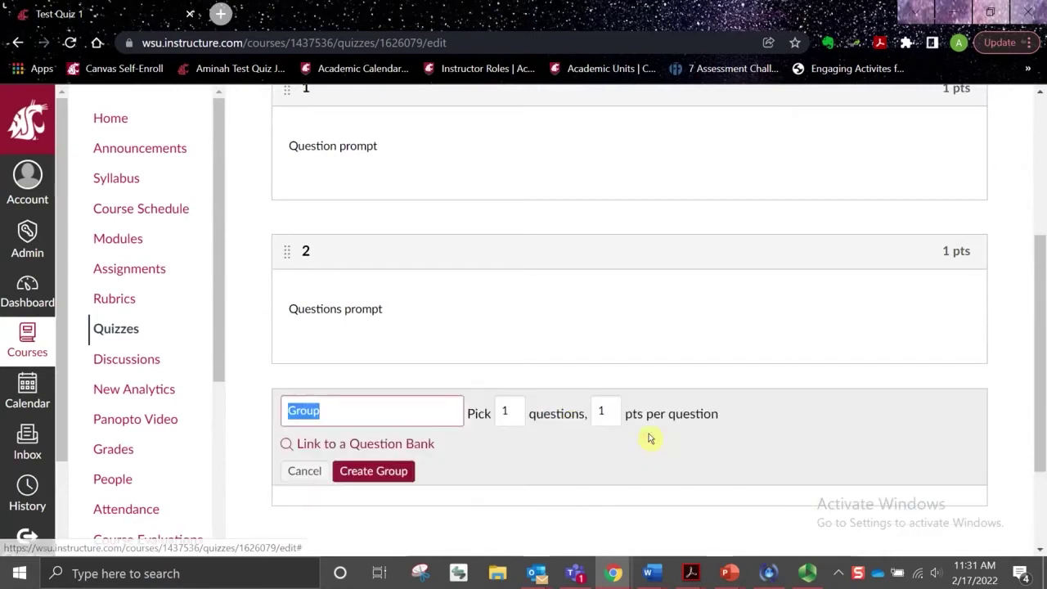
click(402, 413)
text(1)
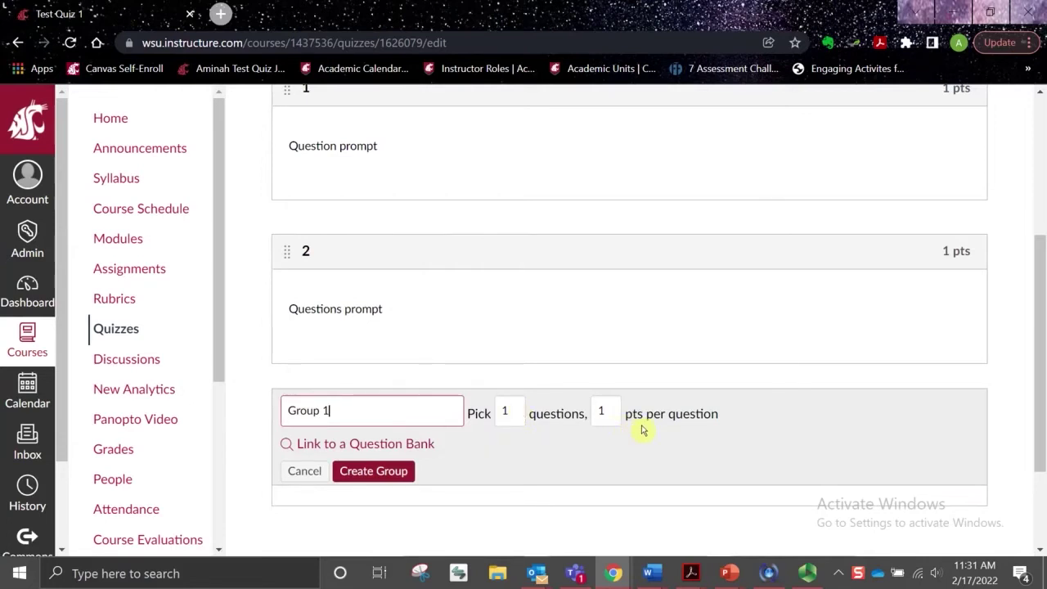
click(508, 413)
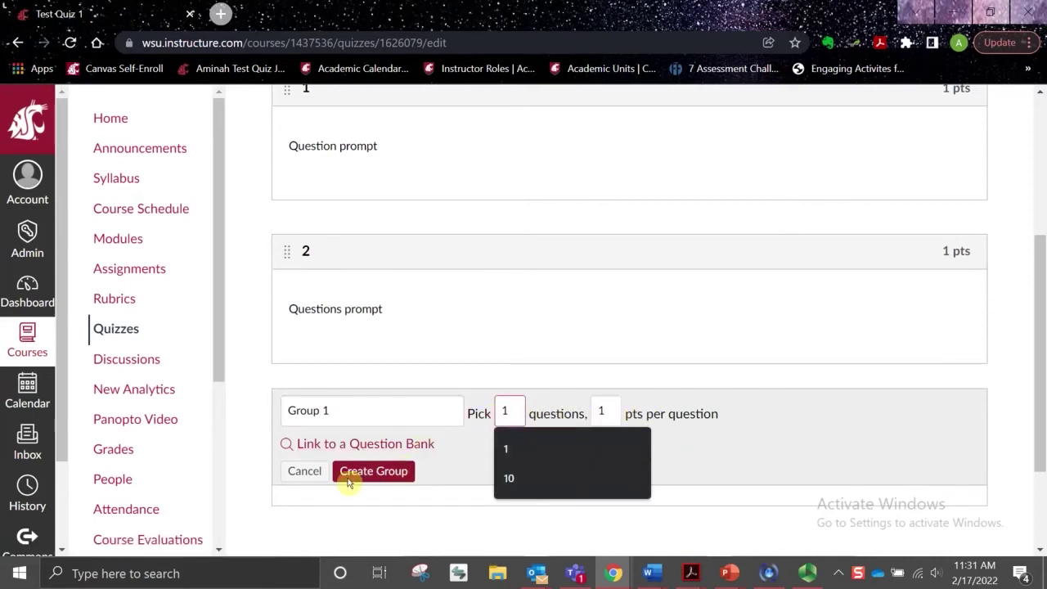
click(389, 475)
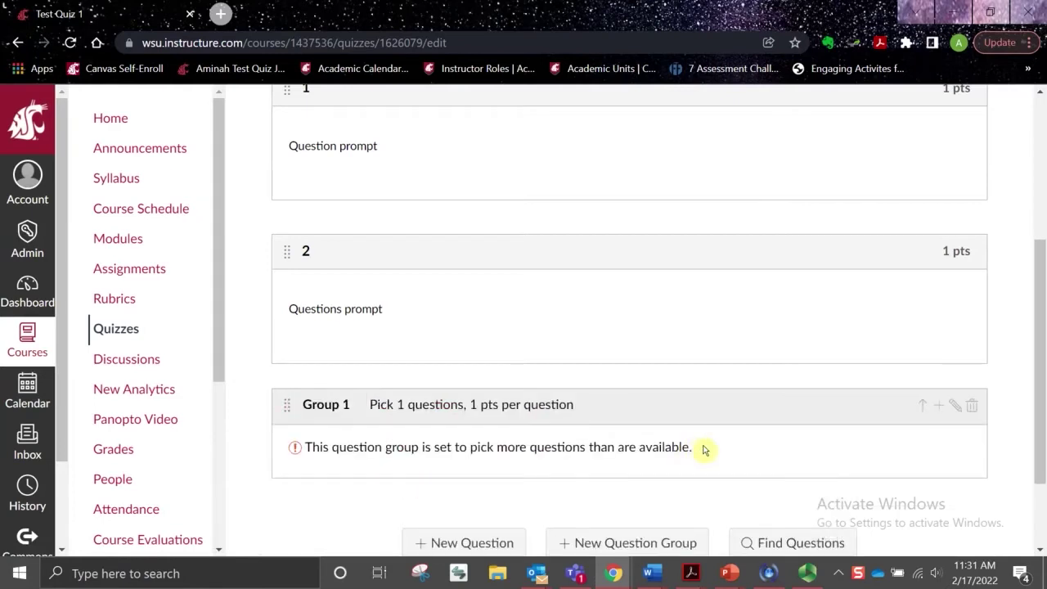
- Add a Multiple Choice question to Group 1, title it Question 3 and enter "Question prompt" as its text
click(941, 406)
drag(1040, 213, 1041, 301)
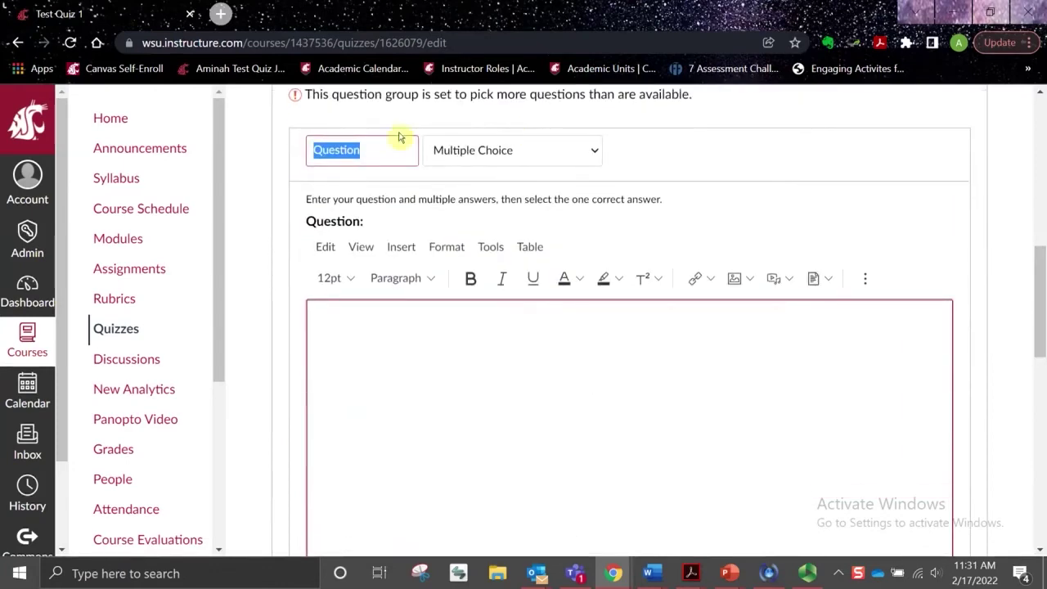
click(385, 155)
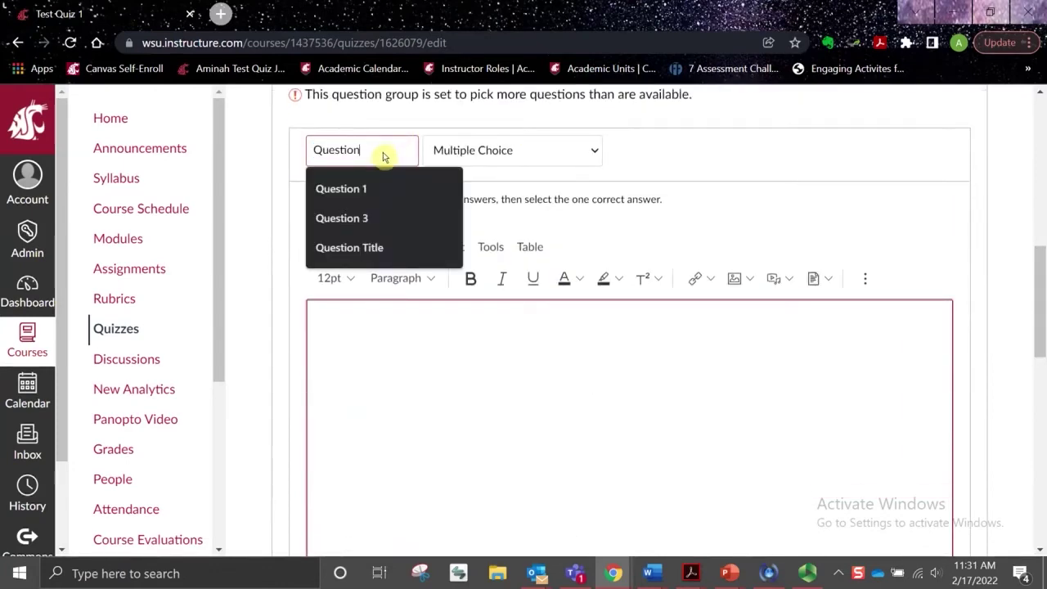
text(3)
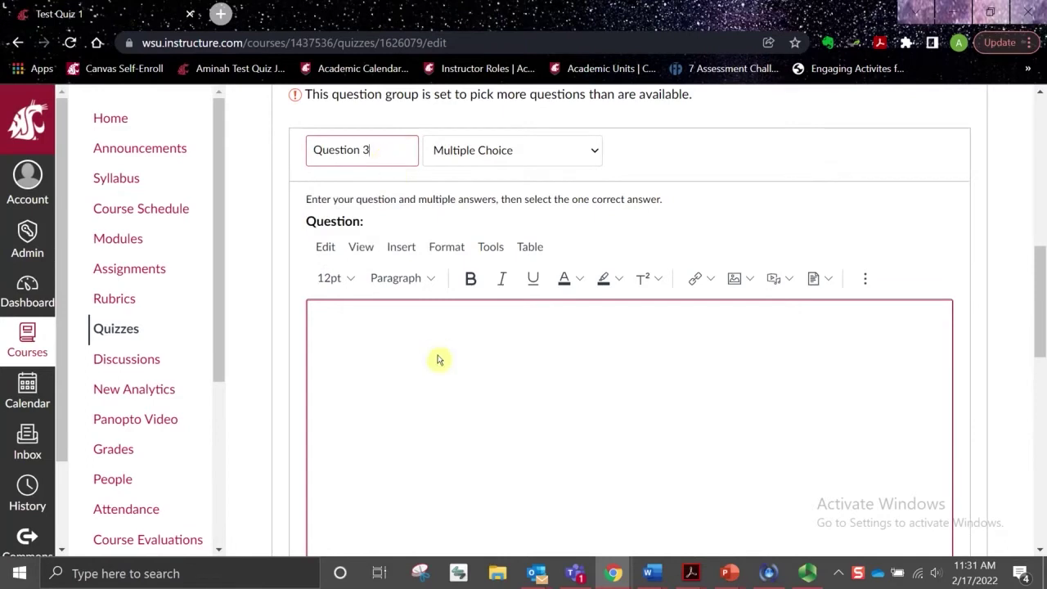
click(437, 360)
text(Ques)
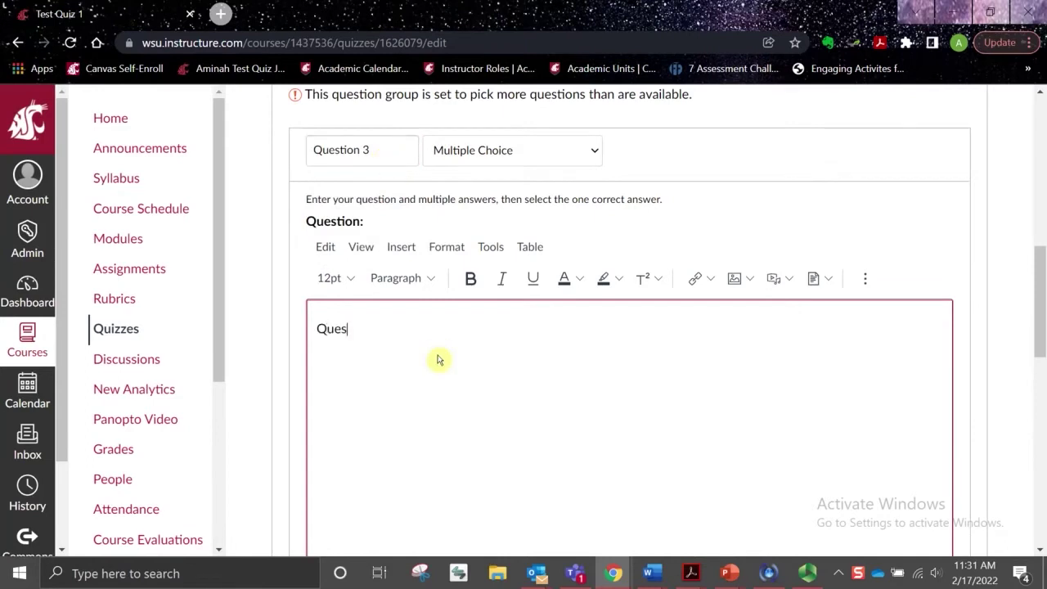
text(tion prompt)
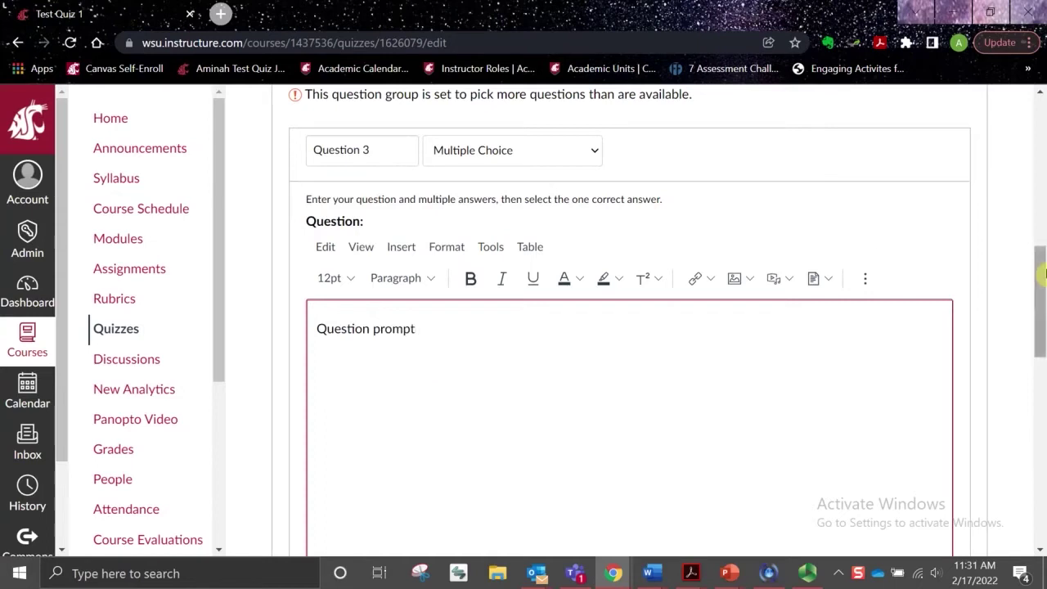
- Fill in the answers of Question 3 as A (the correct answer), B, C and D, and save the question
drag(1040, 274, 1040, 372)
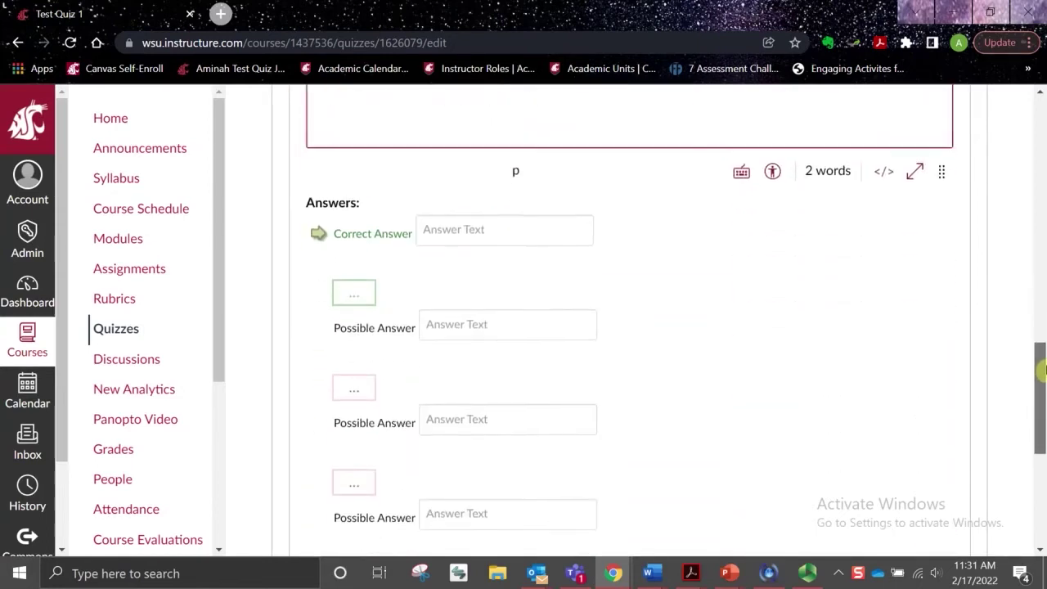
click(478, 236)
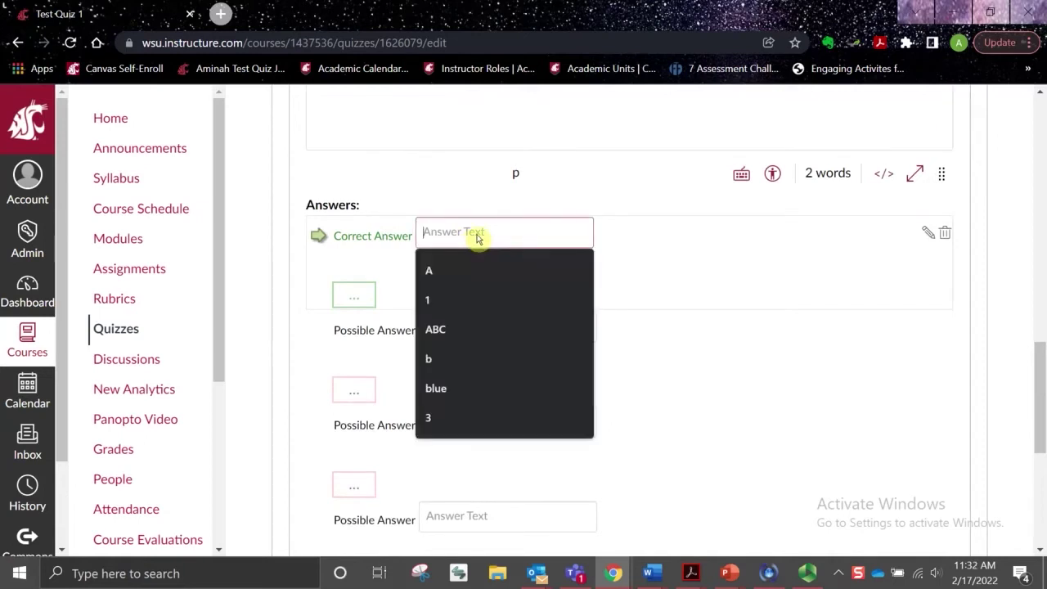
click(444, 275)
click(472, 331)
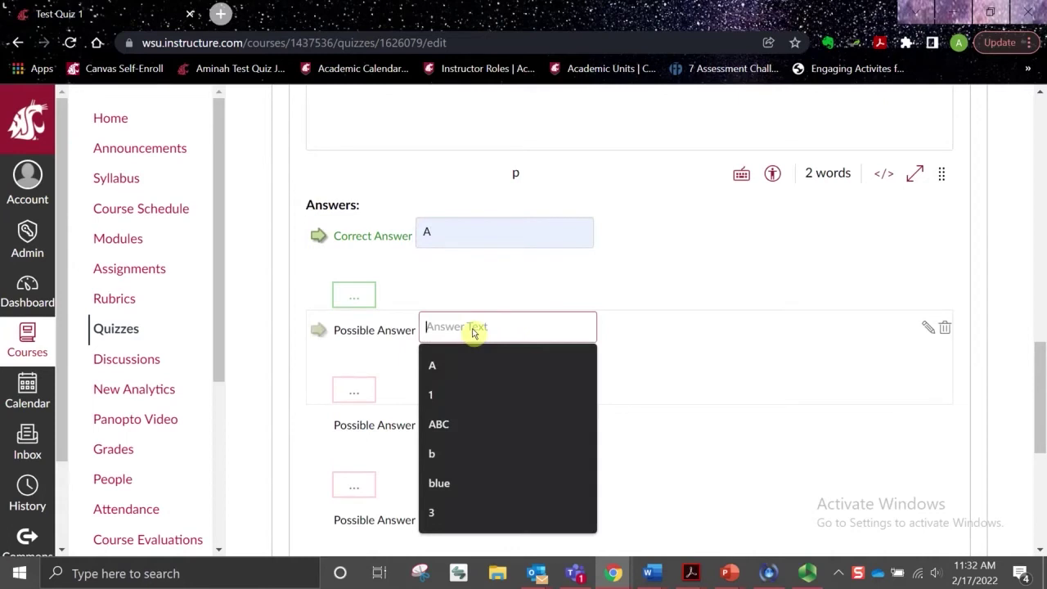
text(B)
click(783, 491)
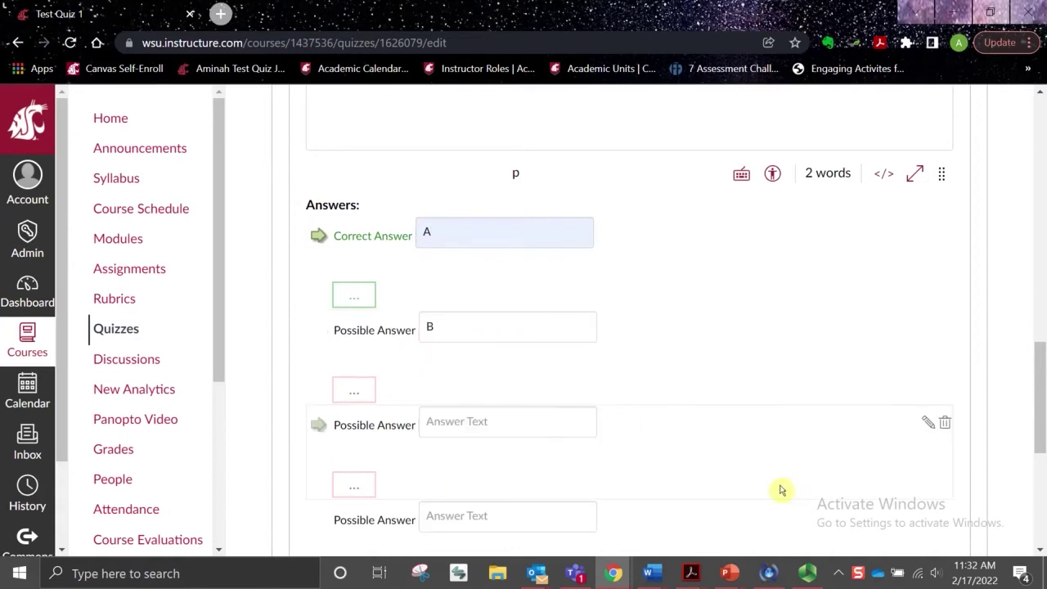
click(439, 425)
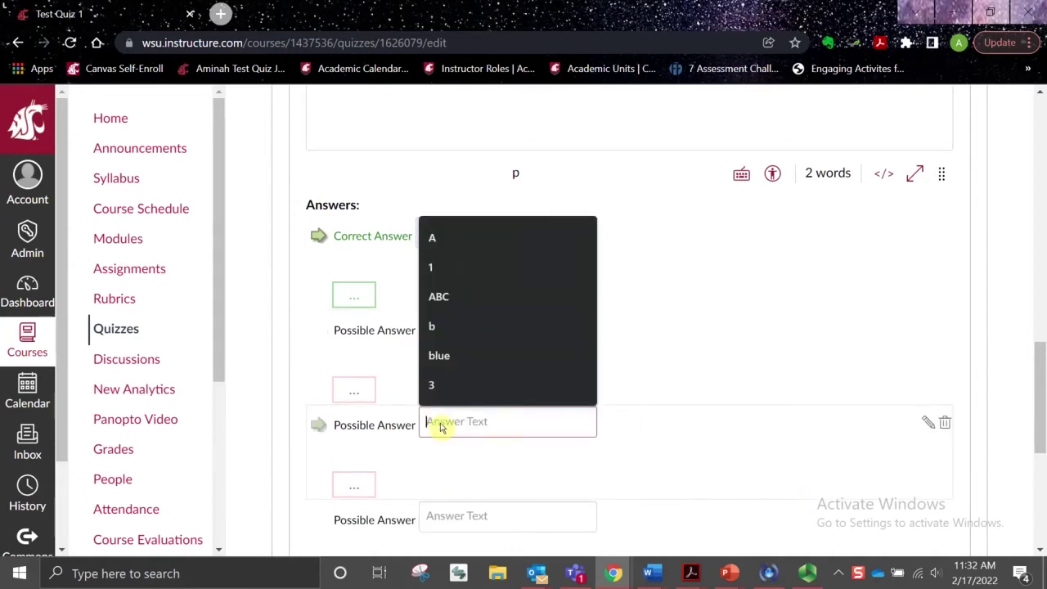
text(C)
scroll(491, 428, down, 3)
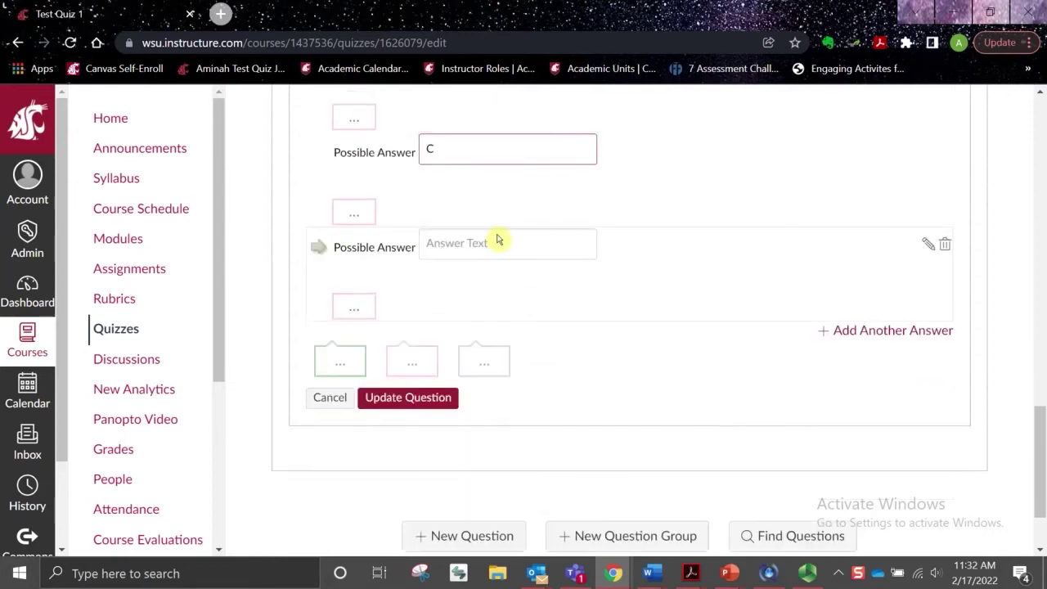
click(480, 254)
text(D)
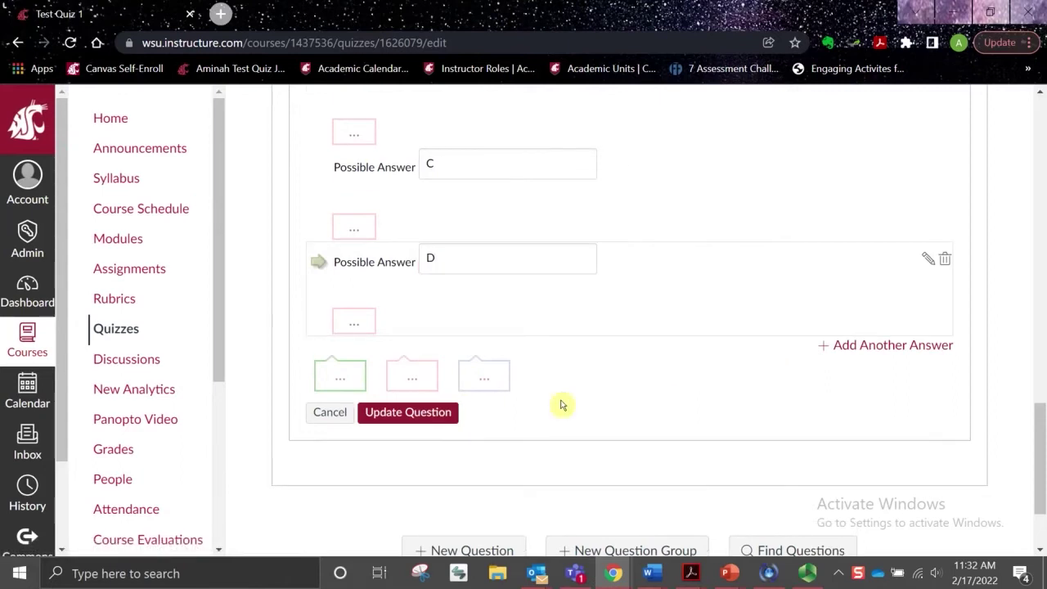
click(425, 413)
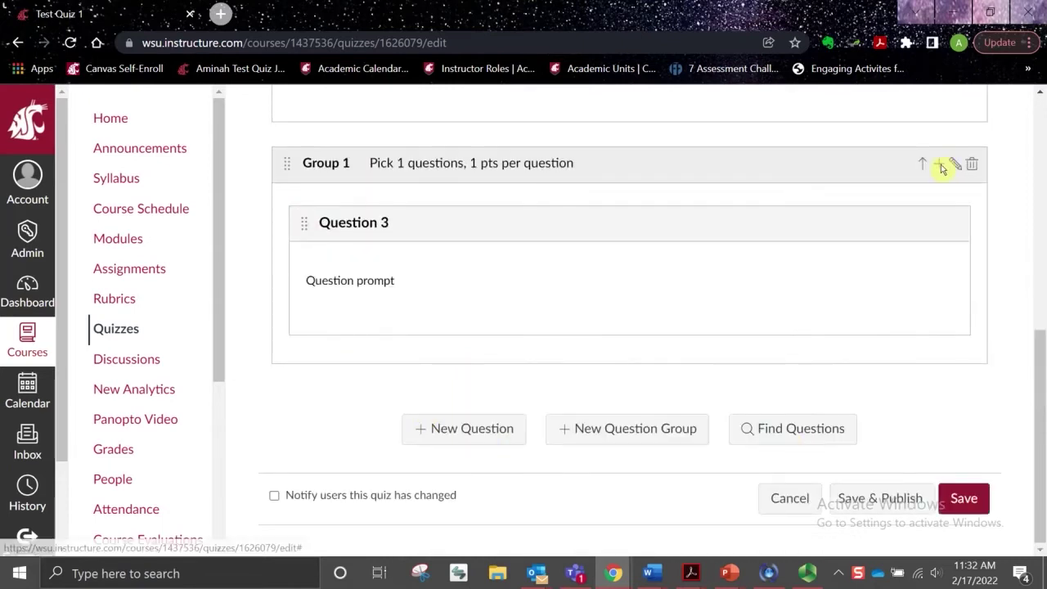
- Add another Multiple Choice question to Group 1 titled Question 4 with the text "Question prompt", and save it with its answers left blank
click(939, 165)
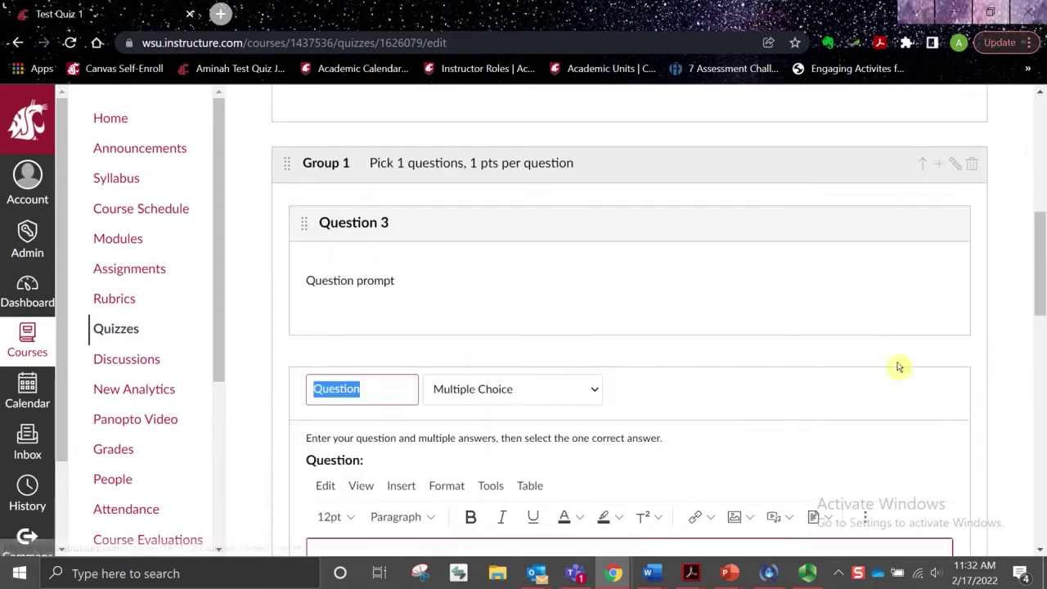
drag(1042, 231, 1043, 282)
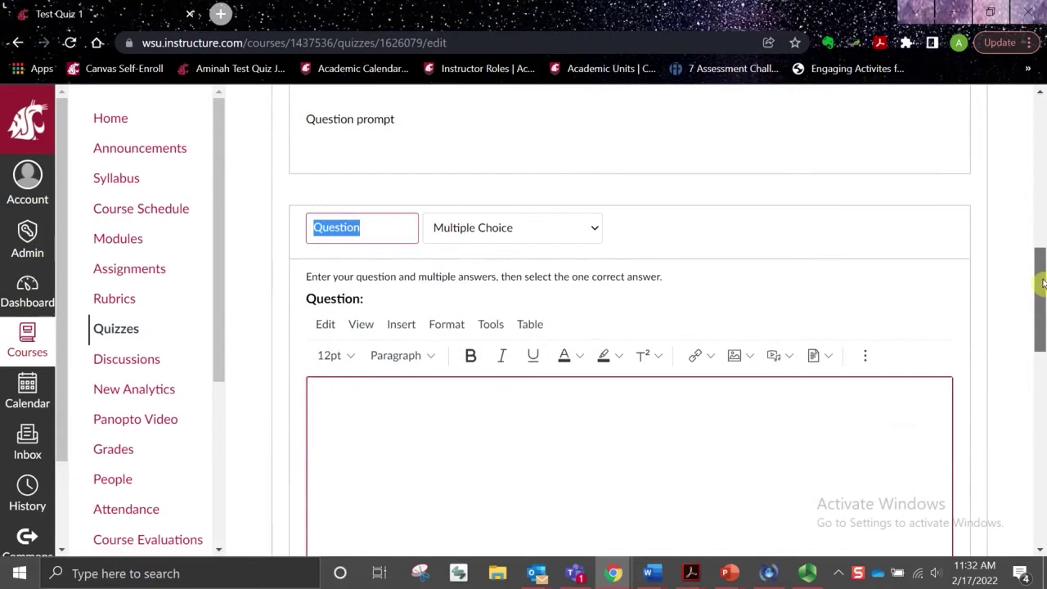
click(381, 235)
text(4)
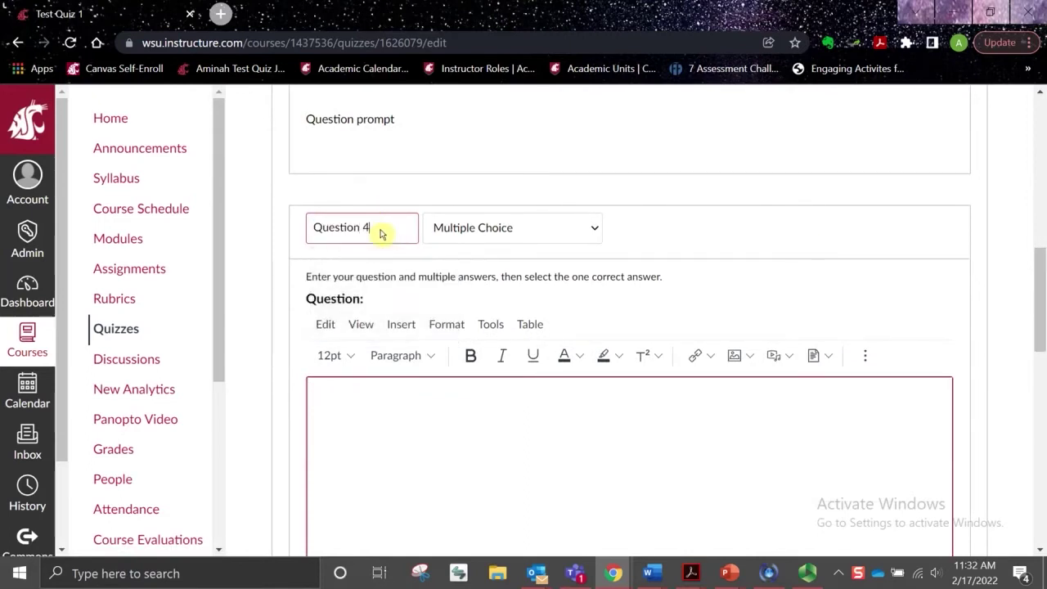
click(427, 386)
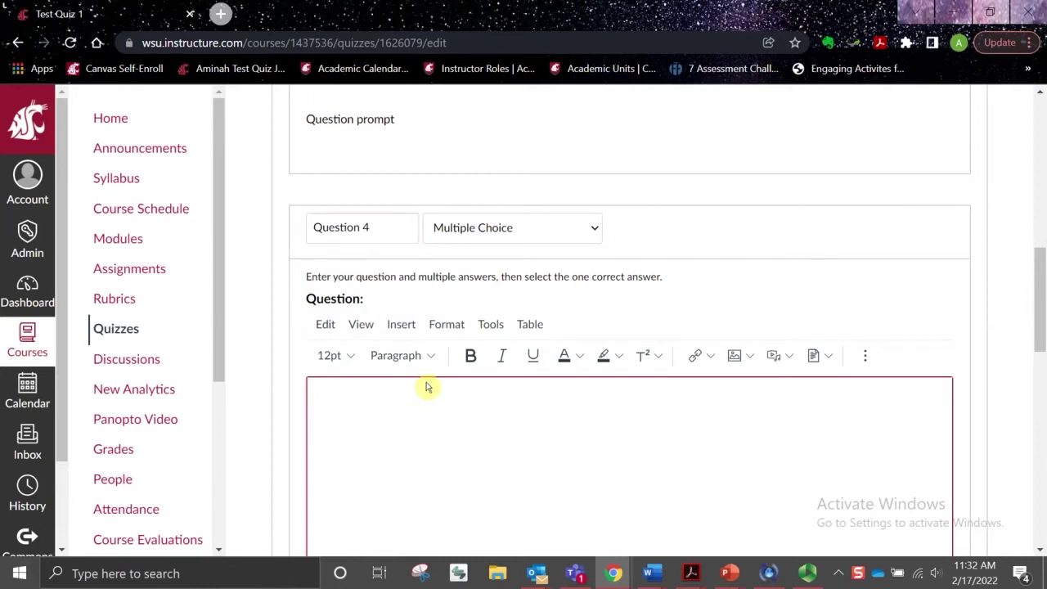
text(Question prompt)
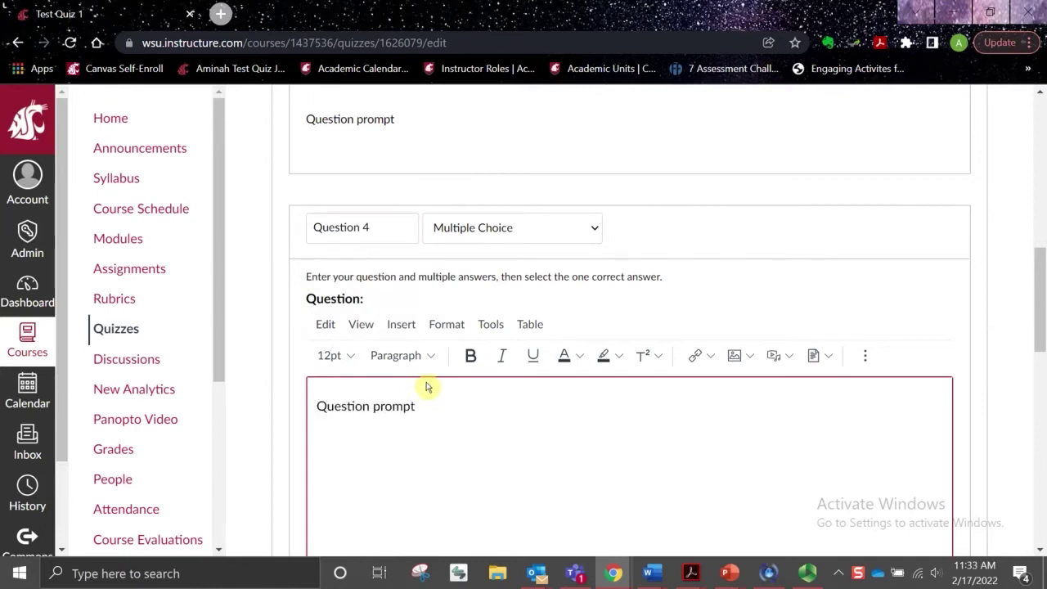
scroll(735, 287, down, 3)
scroll(772, 274, down, 3)
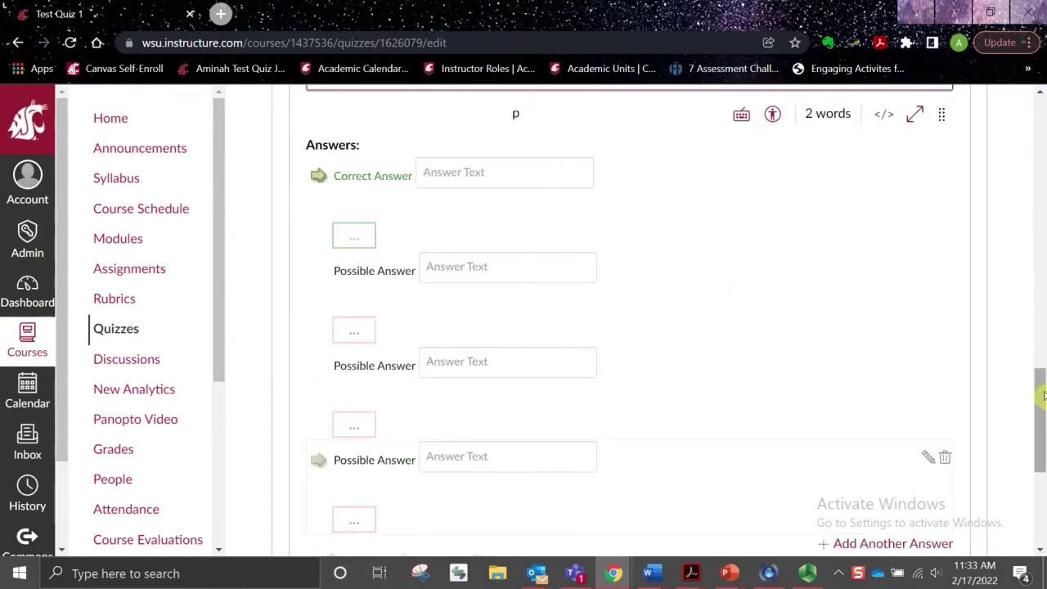
drag(1042, 395, 1041, 470)
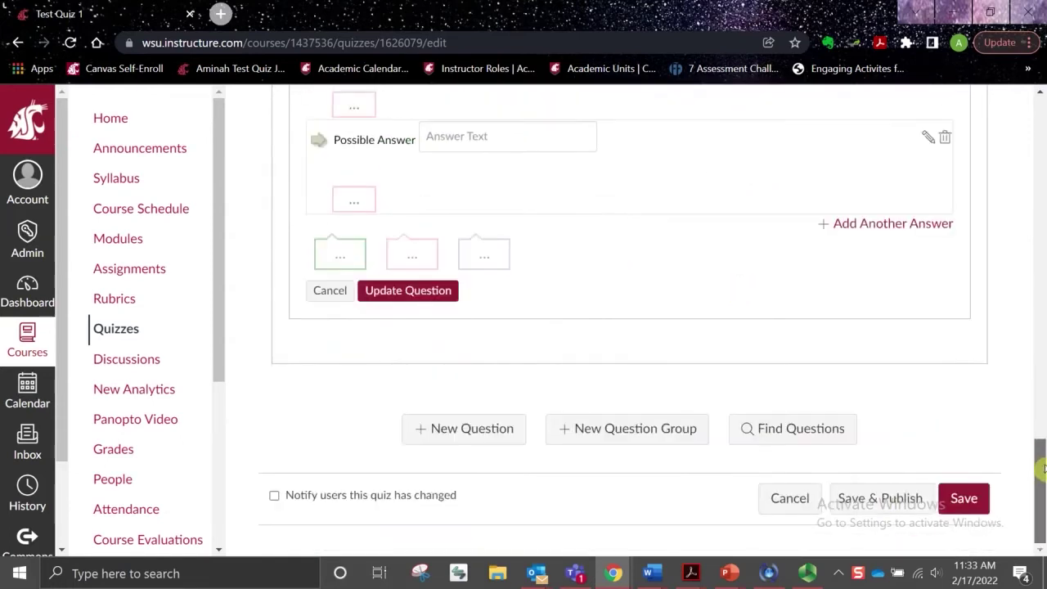
click(407, 290)
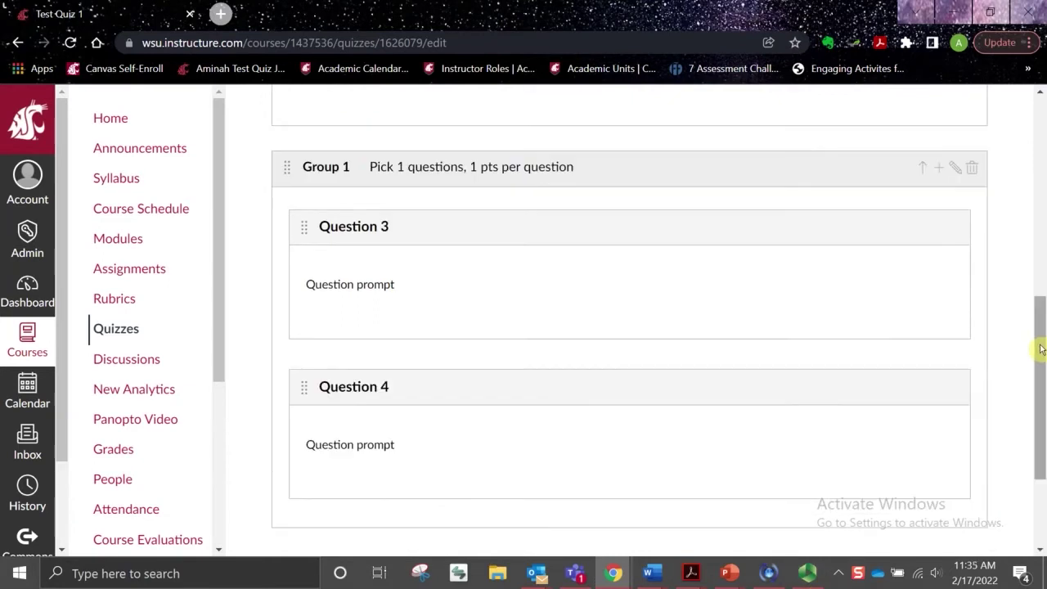
- Move the standalone question 2 into Group 1, above Question 3
drag(1040, 350, 1040, 290)
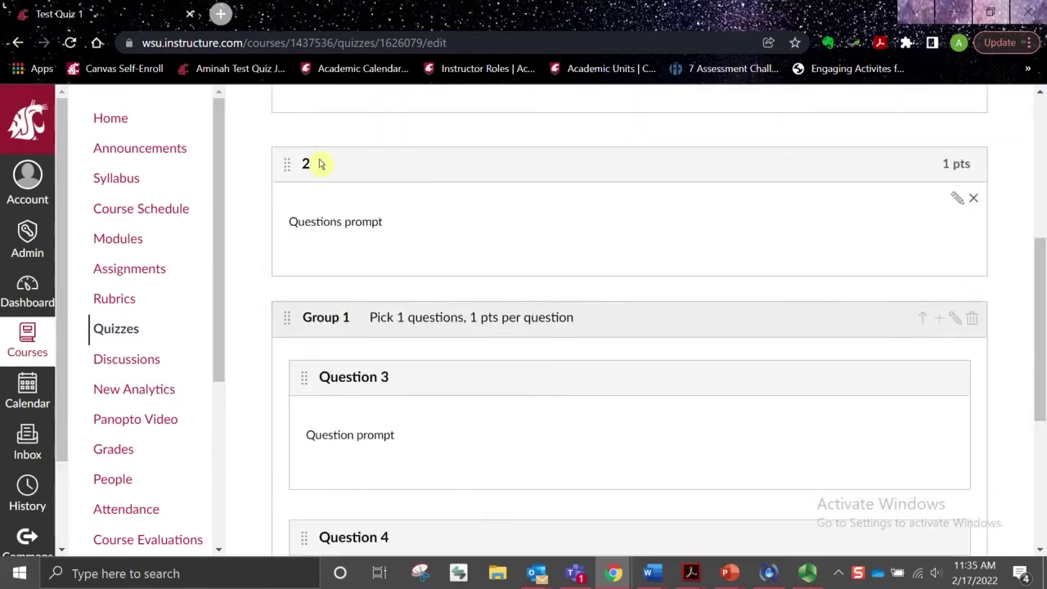
drag(289, 166, 294, 215)
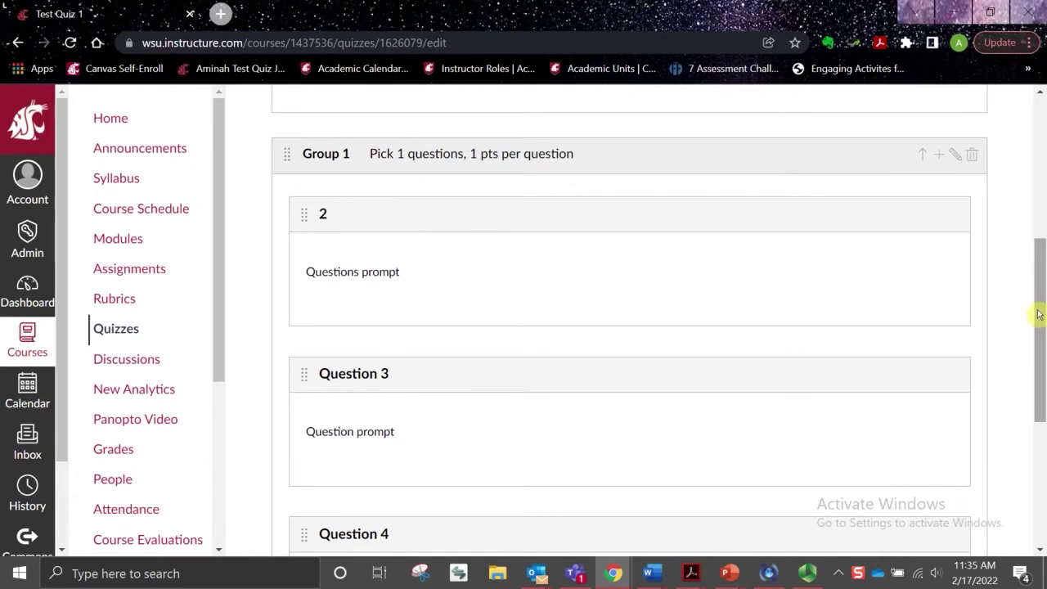
- Start a new question group named Group 2 and link it to the Emotions question bank
drag(1038, 314, 973, 419)
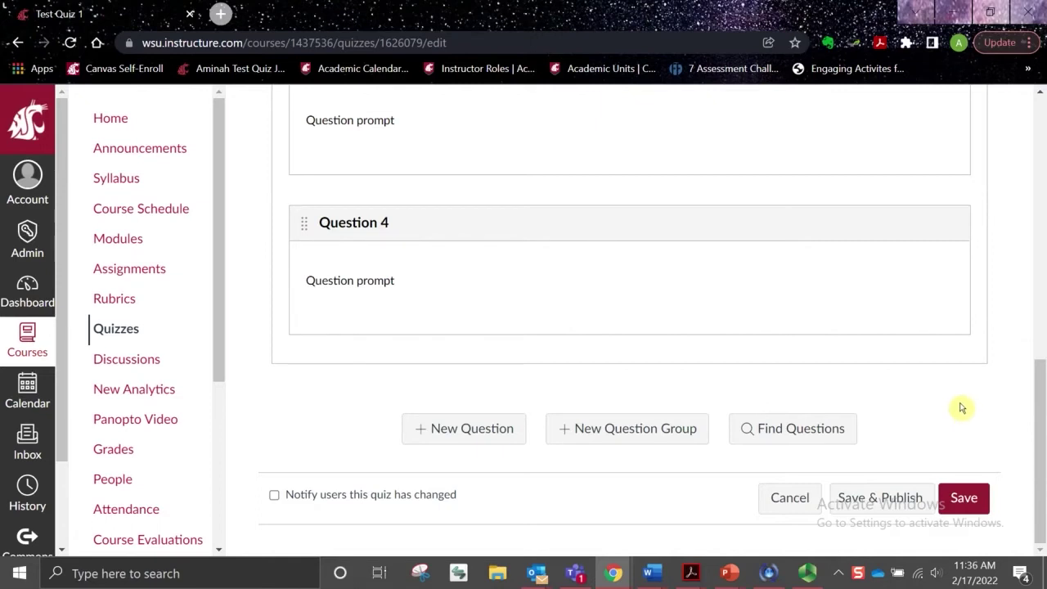
click(595, 433)
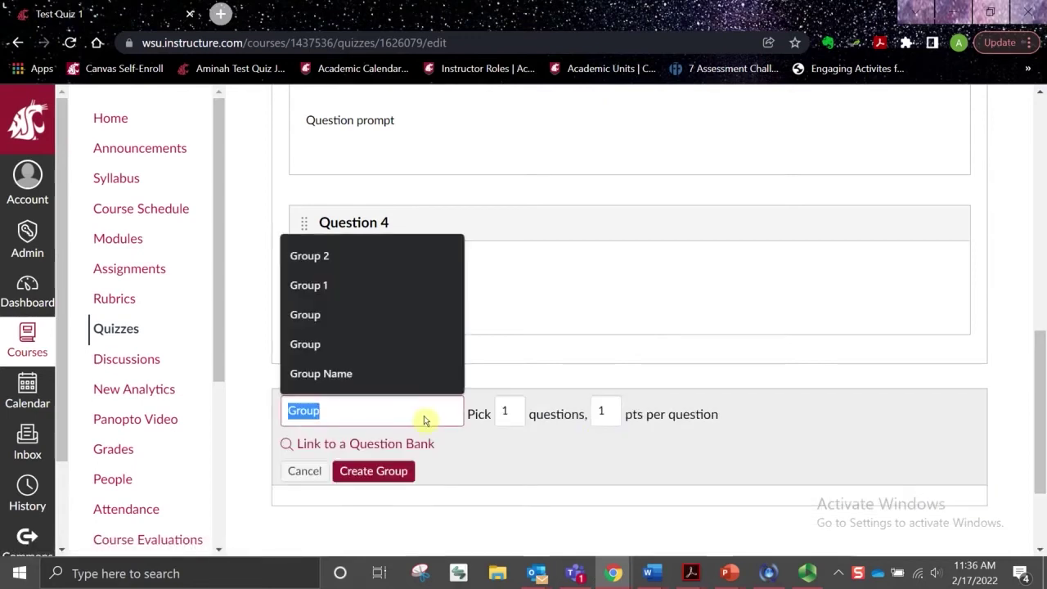
text(Group 2)
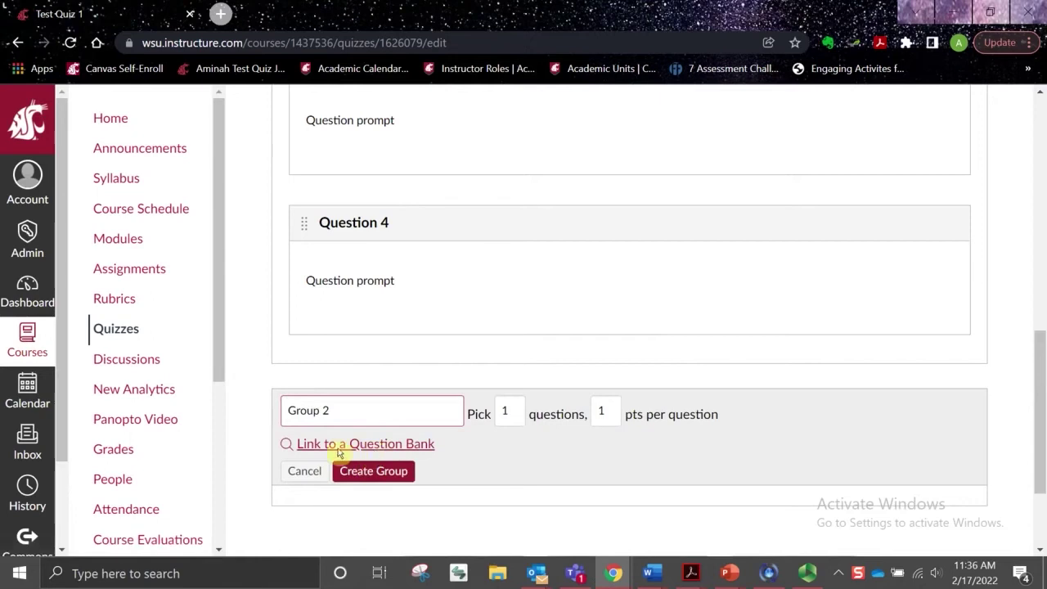
click(391, 446)
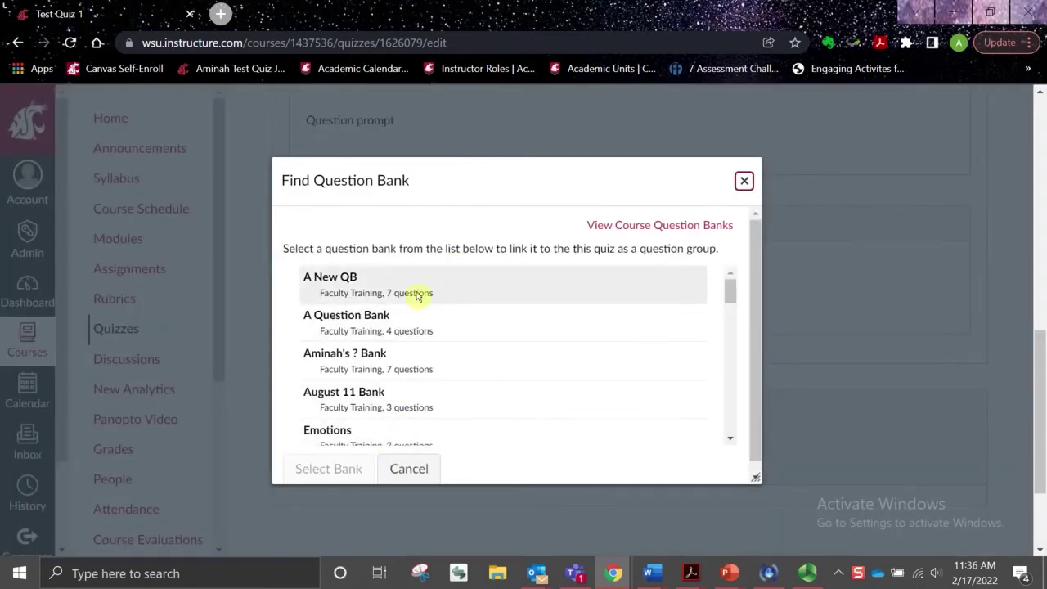
drag(729, 292, 729, 308)
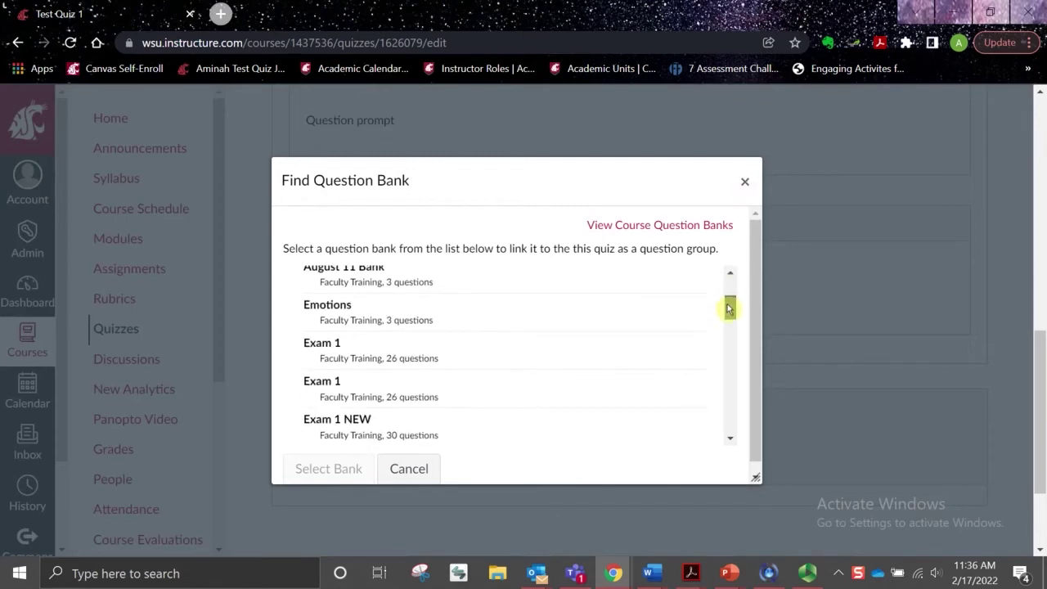
click(504, 325)
click(327, 470)
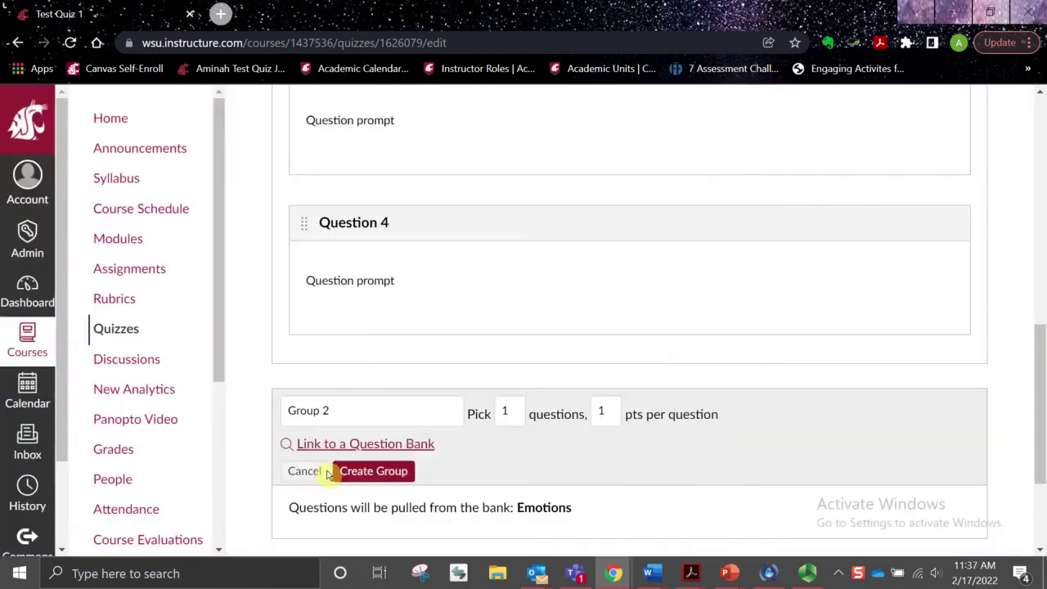
drag(1038, 337, 1036, 385)
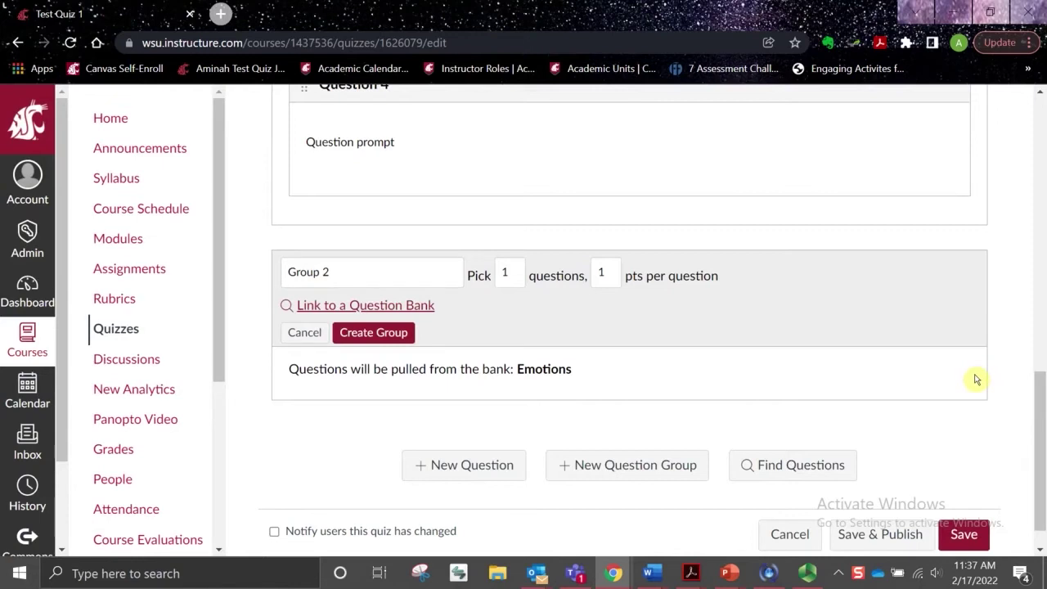
- Create Group 2 in the quiz and open the Faculty Training course's question banks
click(379, 337)
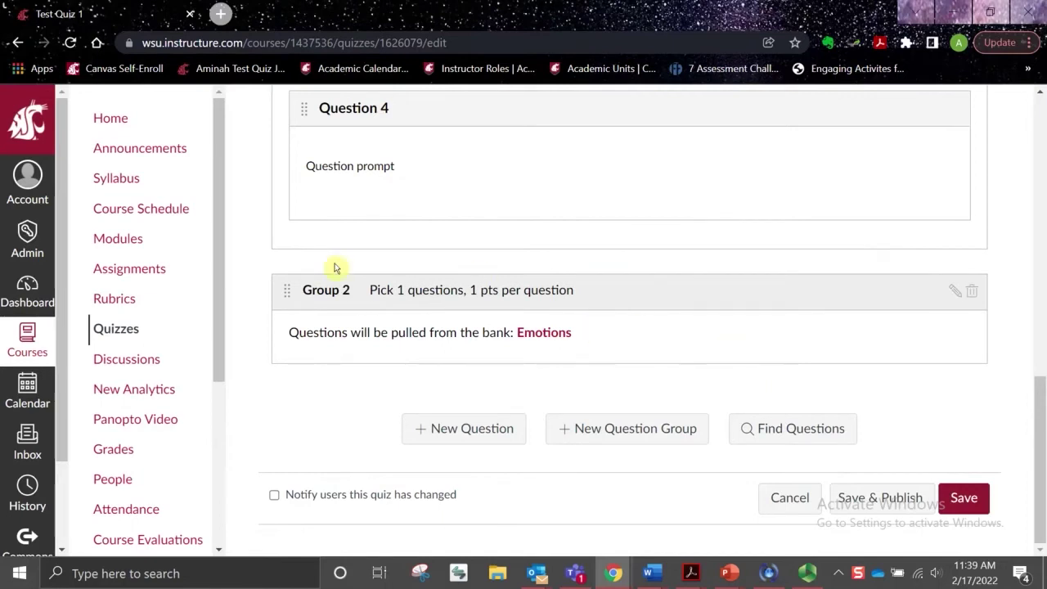
click(117, 329)
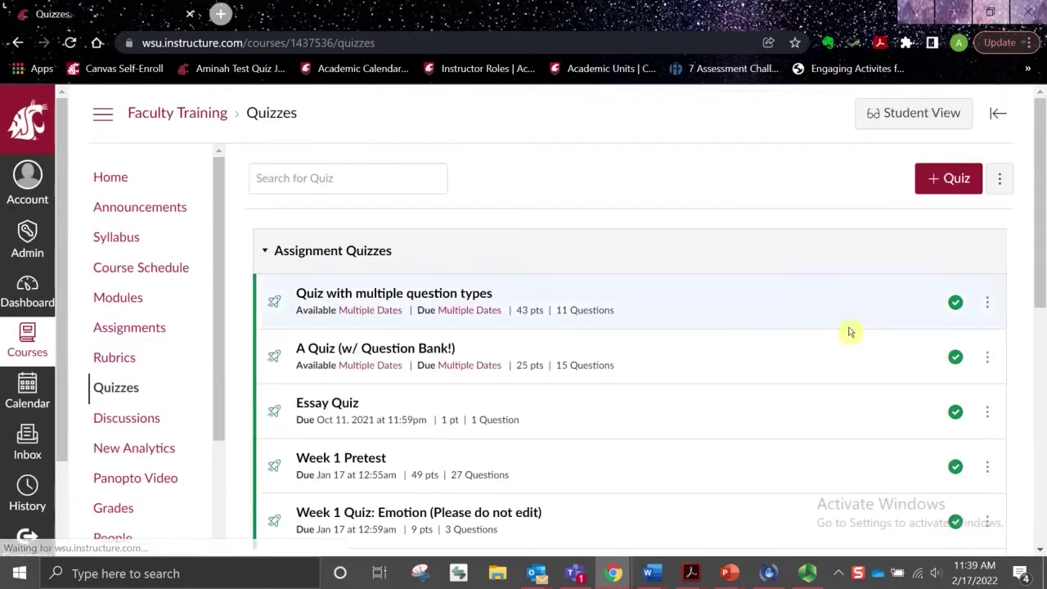
click(1001, 188)
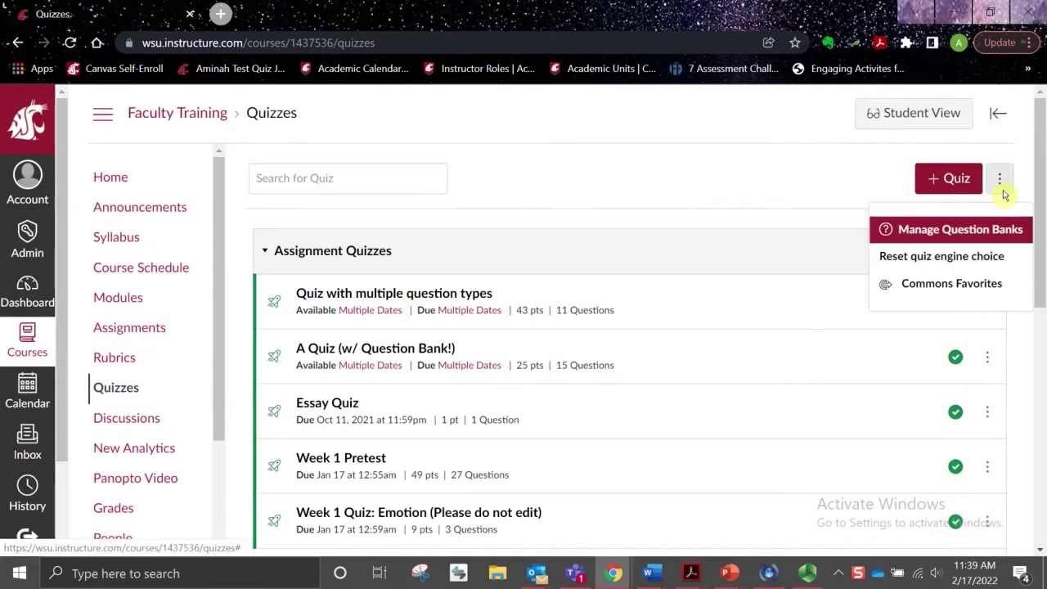
click(941, 233)
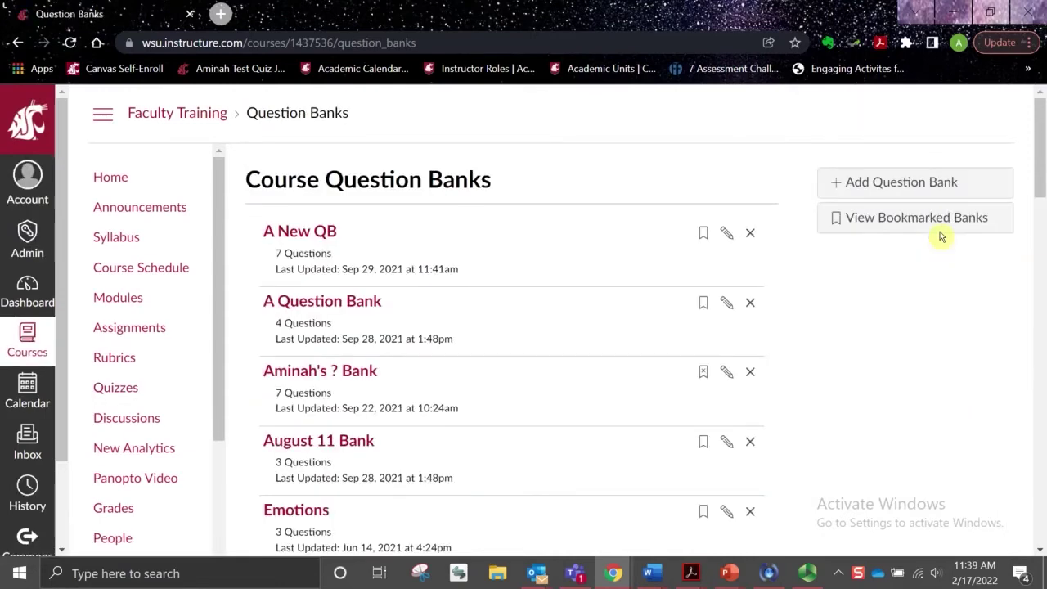
- Try to add a question bank named New Bank to the course
click(897, 189)
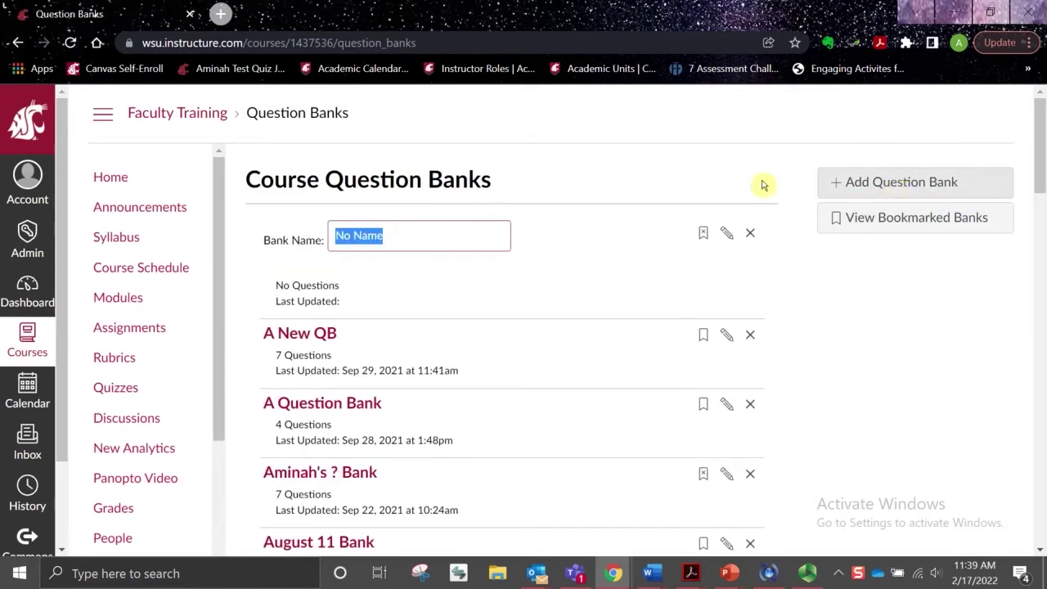
text(Ne)
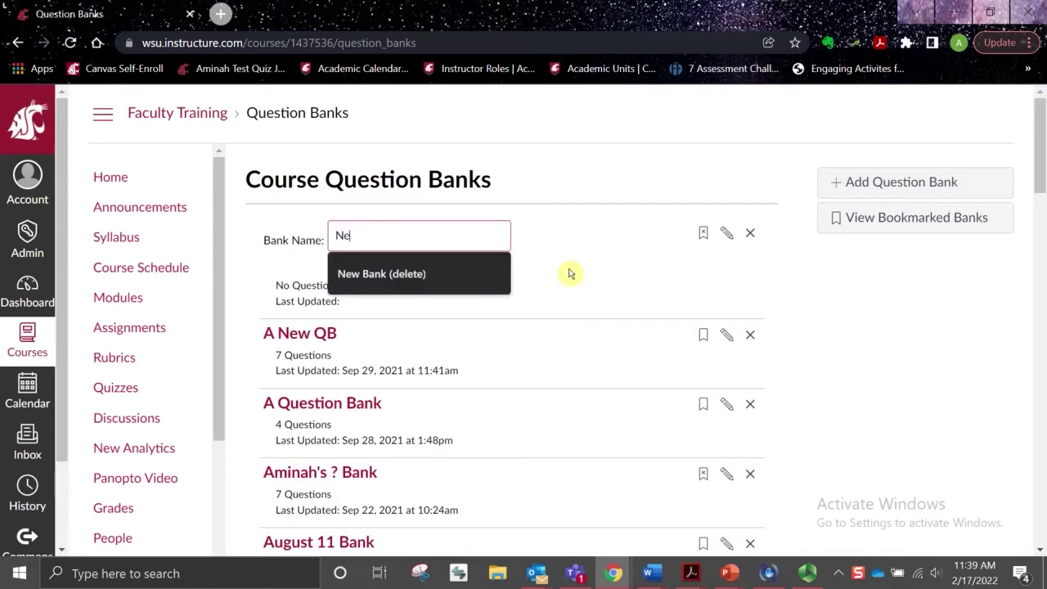
text(w Bank)
key(Return)
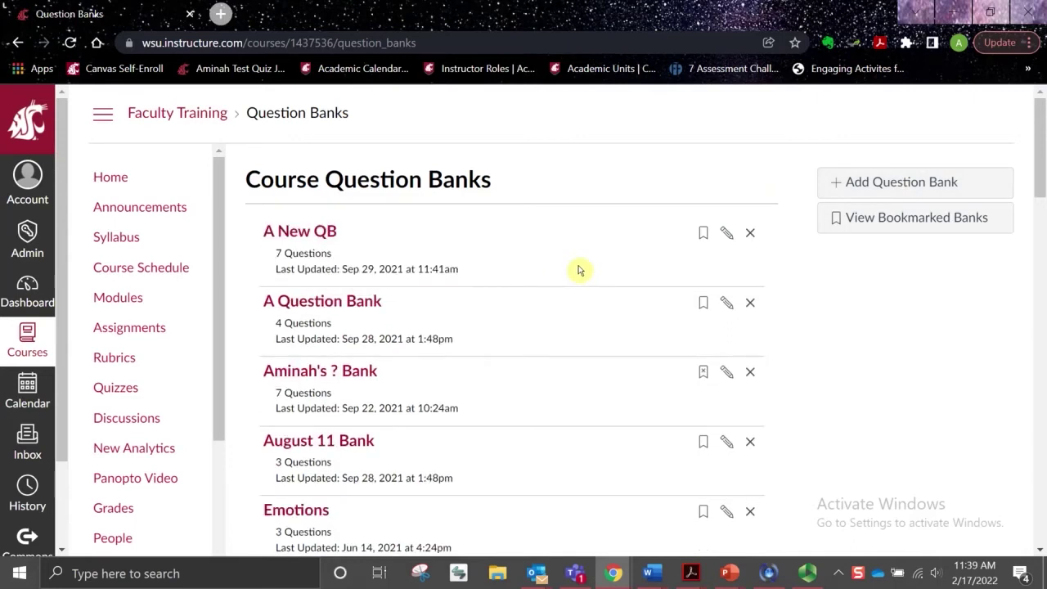
- Open the Test Bank question bank and start a new question in it
drag(1040, 139, 1040, 233)
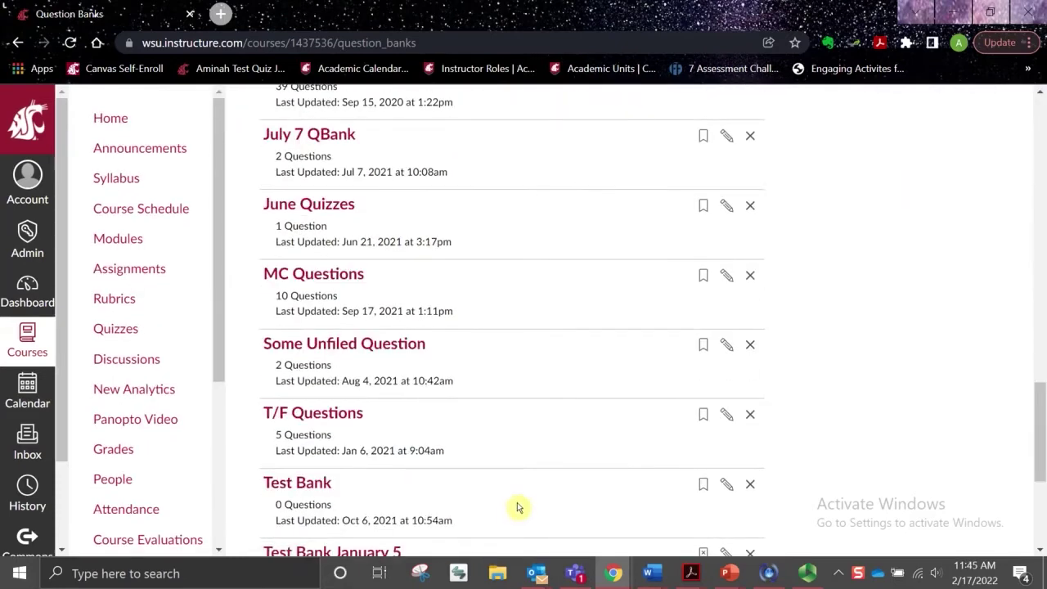
click(296, 484)
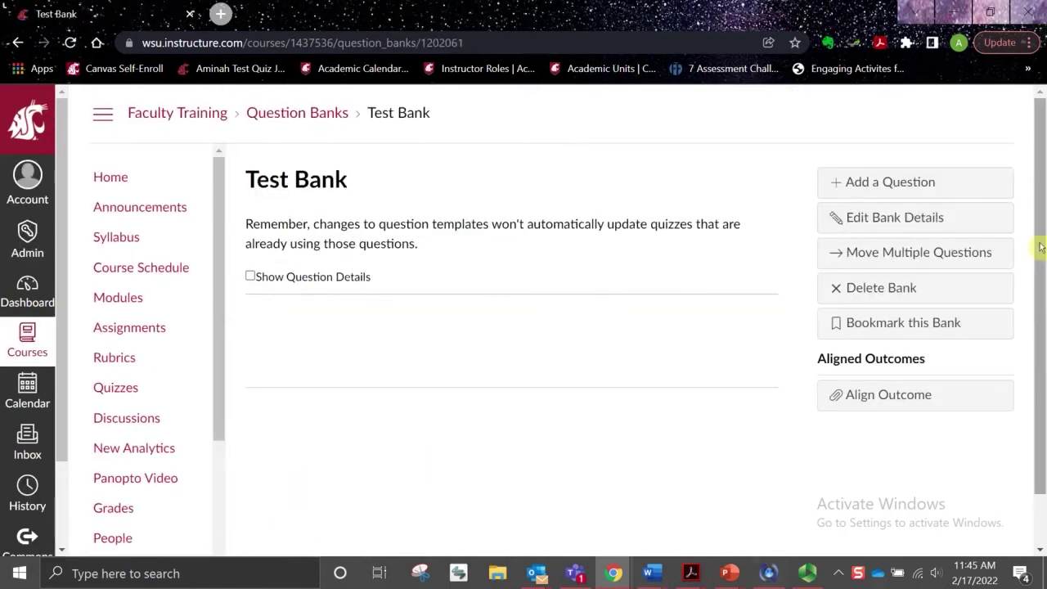
click(915, 188)
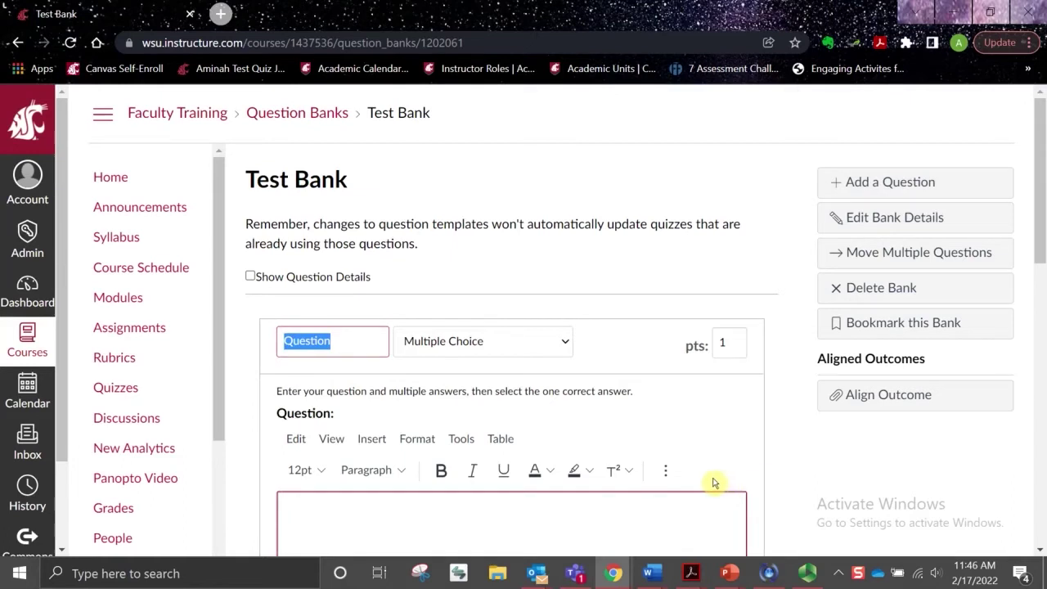
- Copy question 7 from the A New QB bank to Test Bank, keeping a copy in the original bank
click(300, 118)
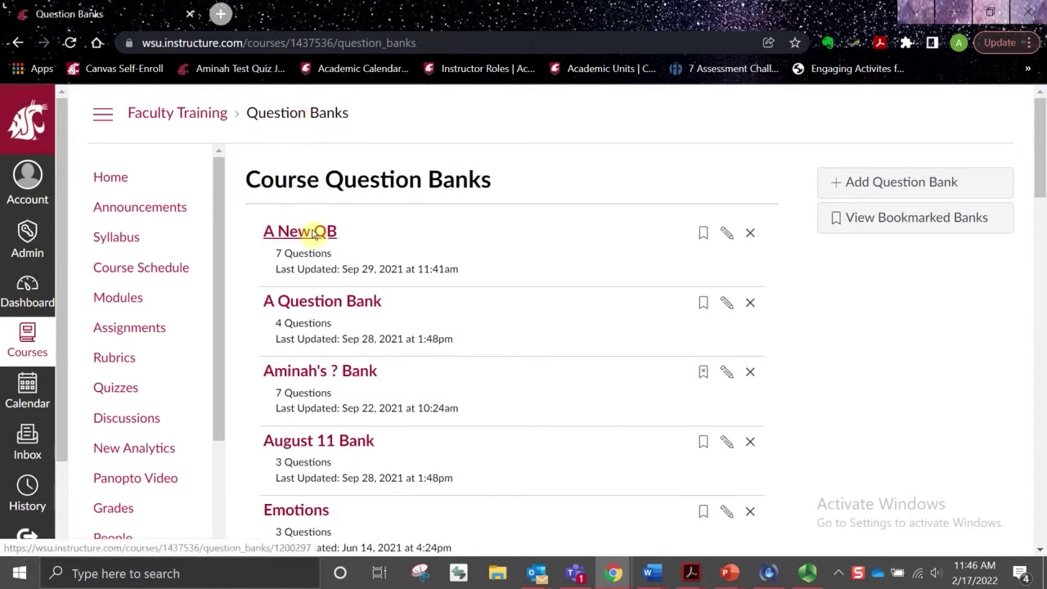
click(314, 233)
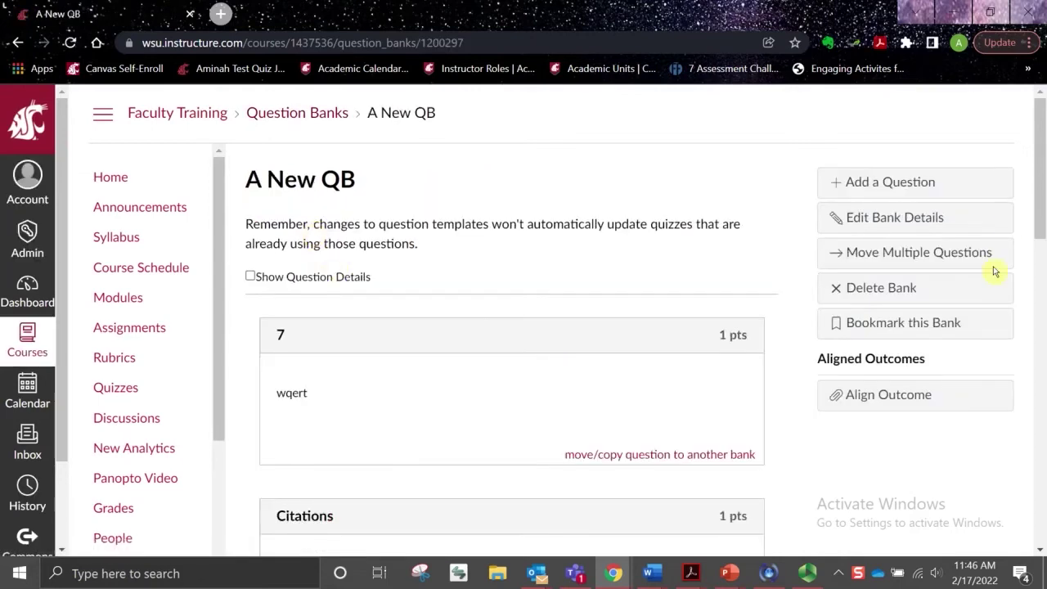
drag(1039, 164, 1042, 233)
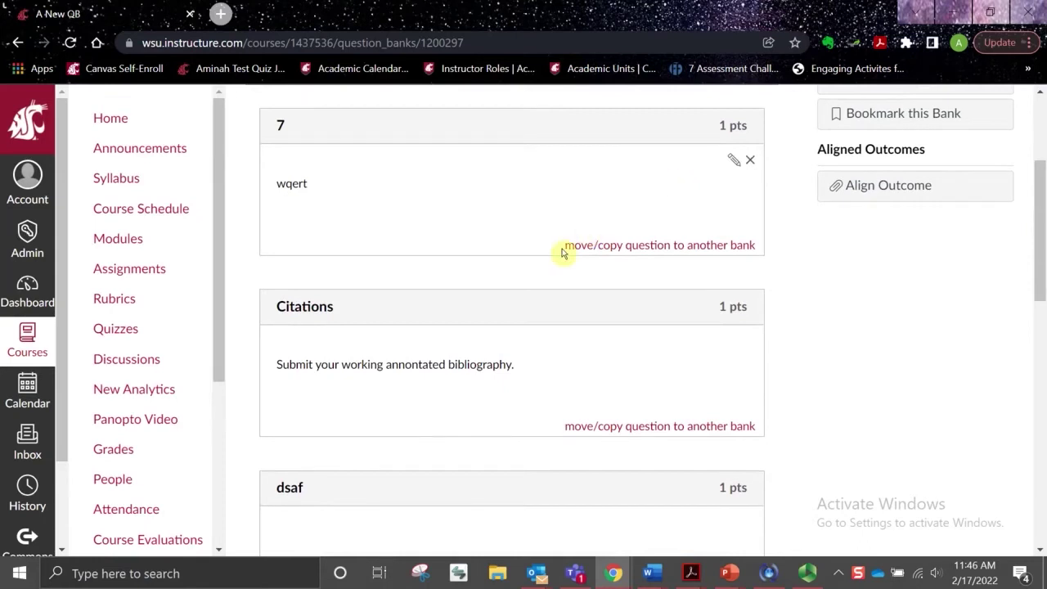
click(668, 246)
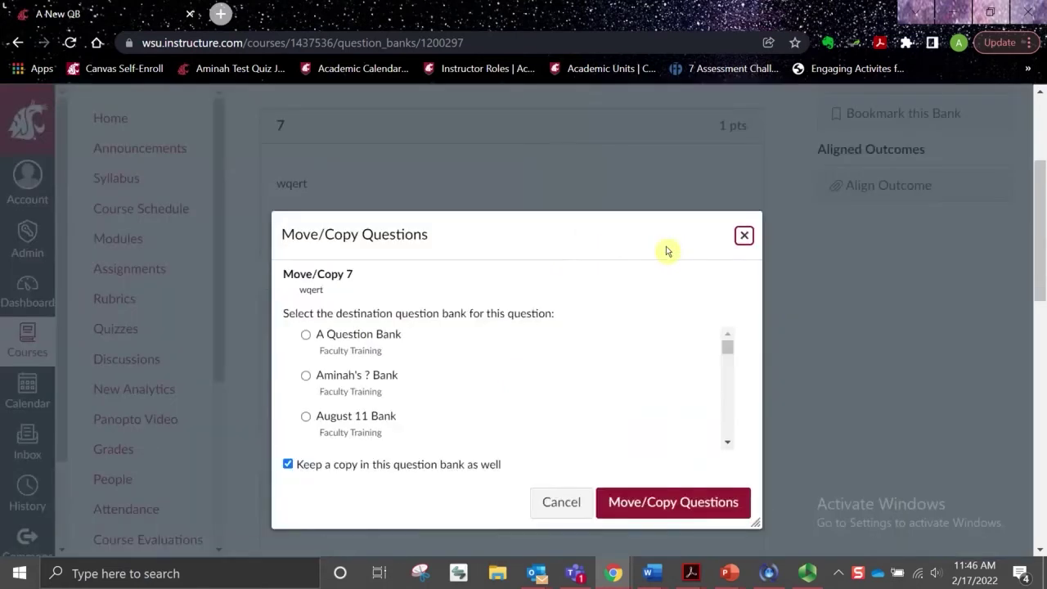
click(729, 350)
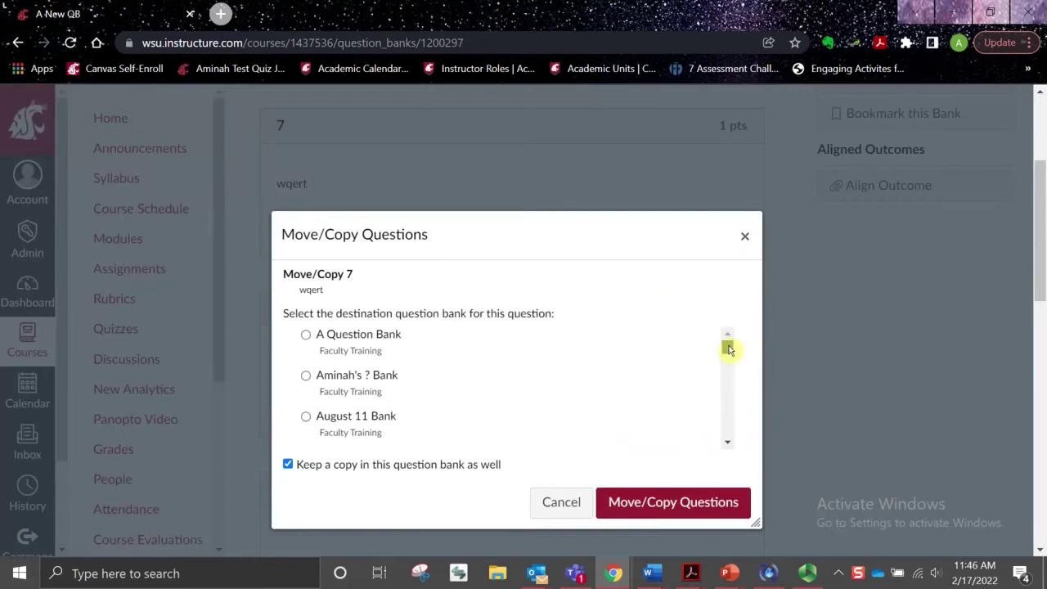
drag(729, 350, 727, 417)
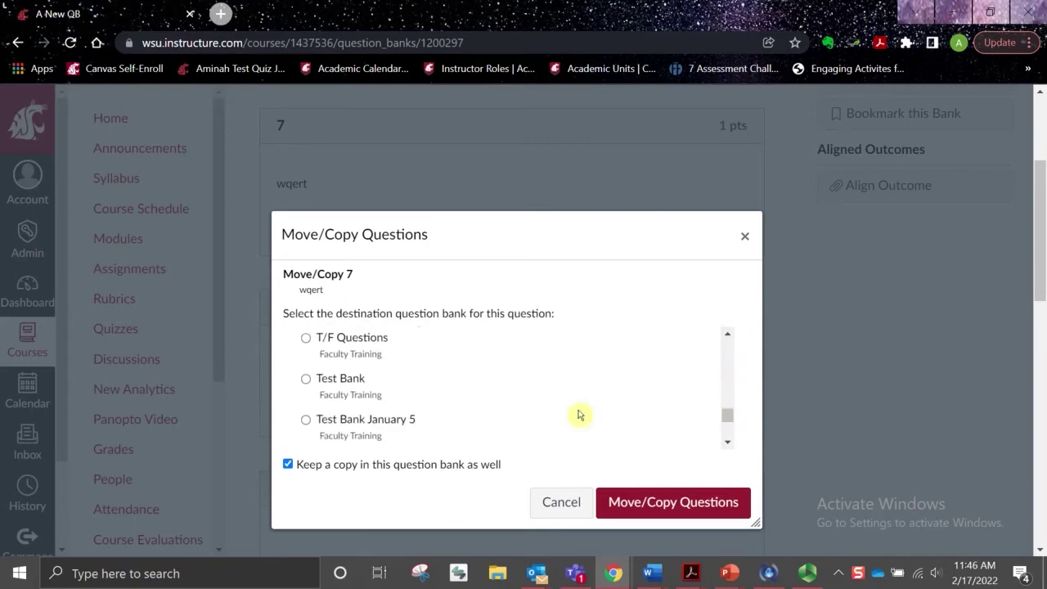
click(306, 380)
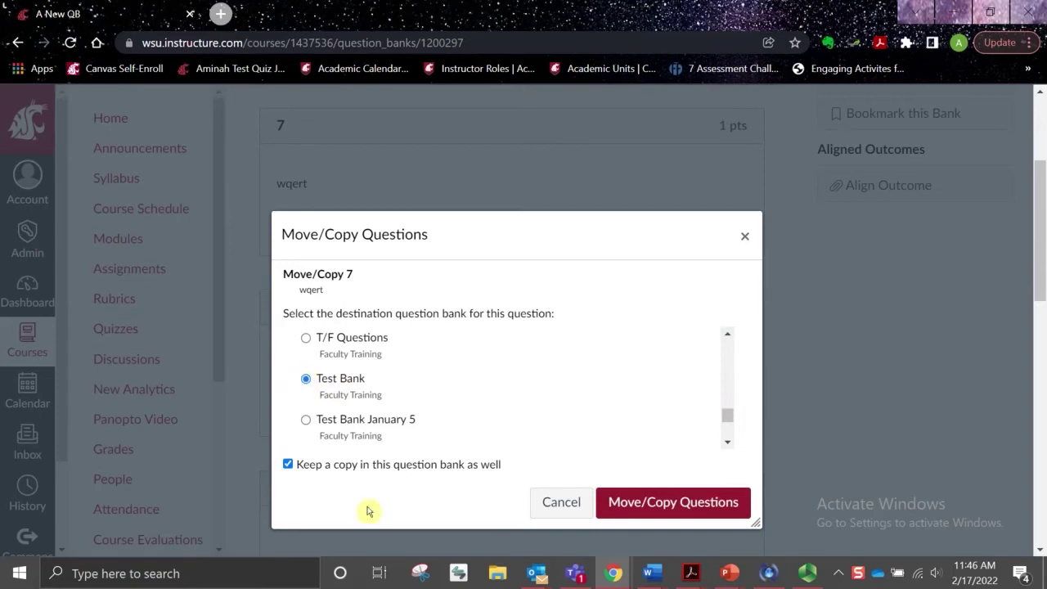
click(643, 510)
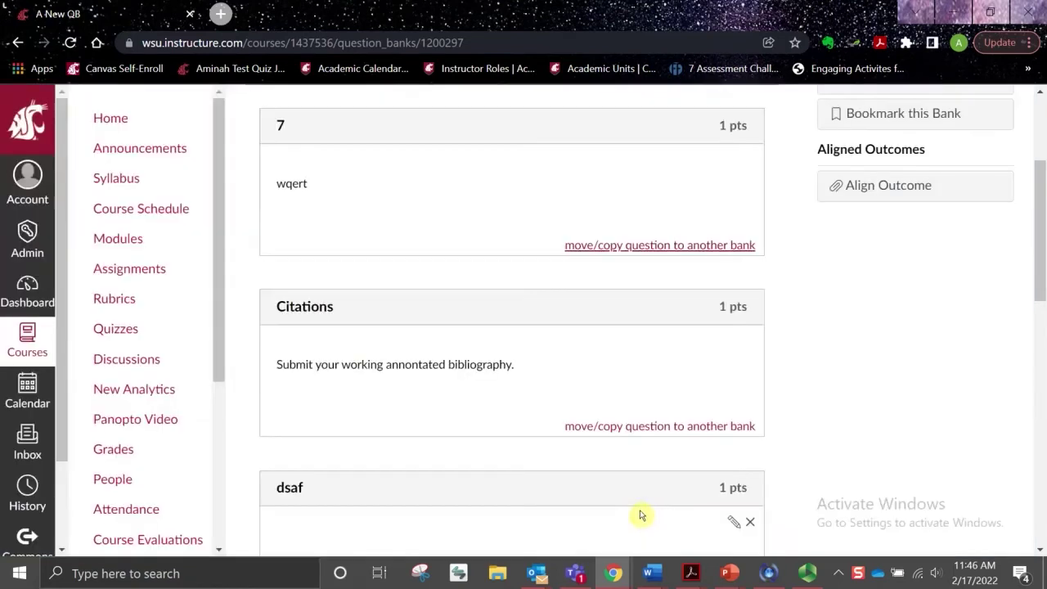
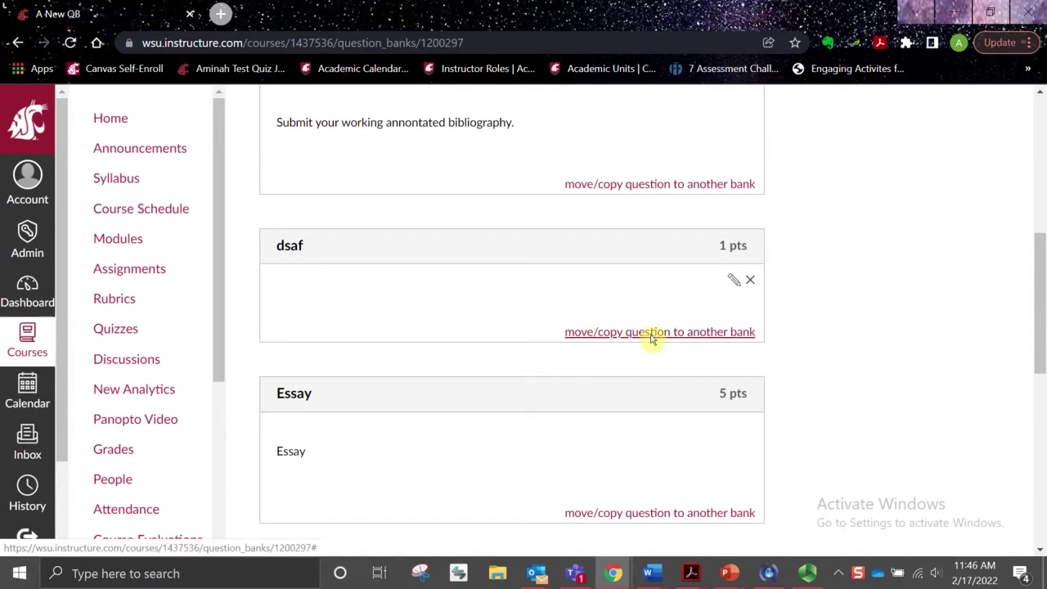
- Copy the dsaf question from A New QB to Test Bank, keeping a copy in the original bank
click(651, 336)
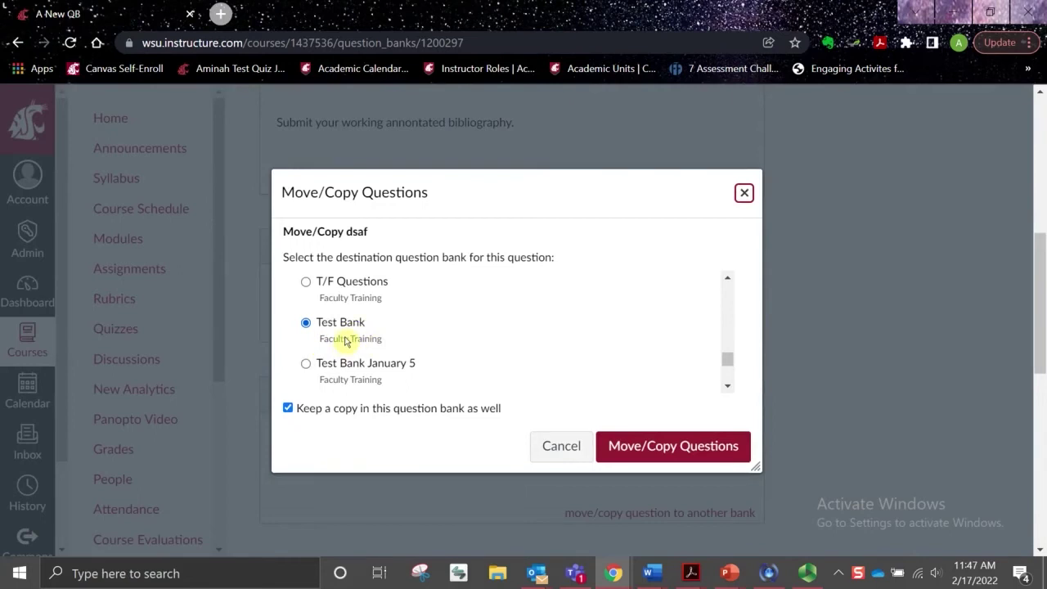
click(684, 454)
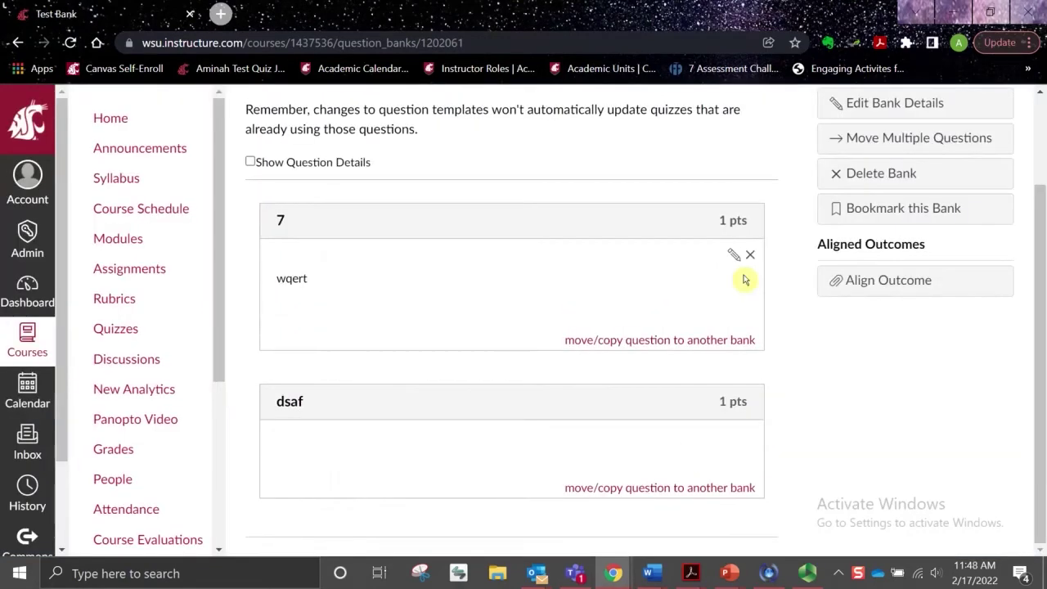
click(697, 339)
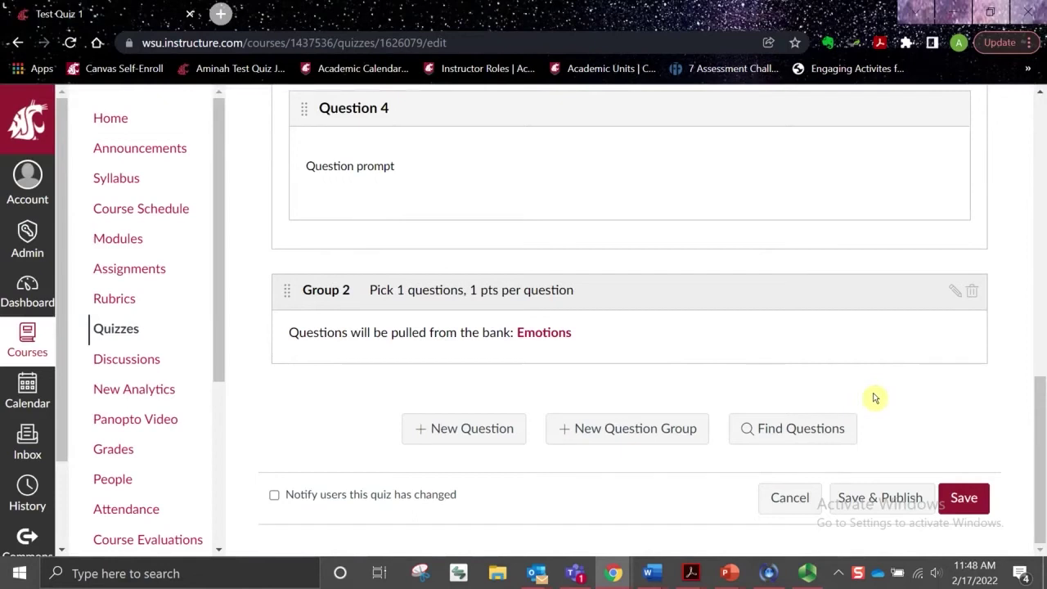
- Create a question group named Group 3 in Test Quiz 1 and link it to the Test Bank question bank
click(588, 427)
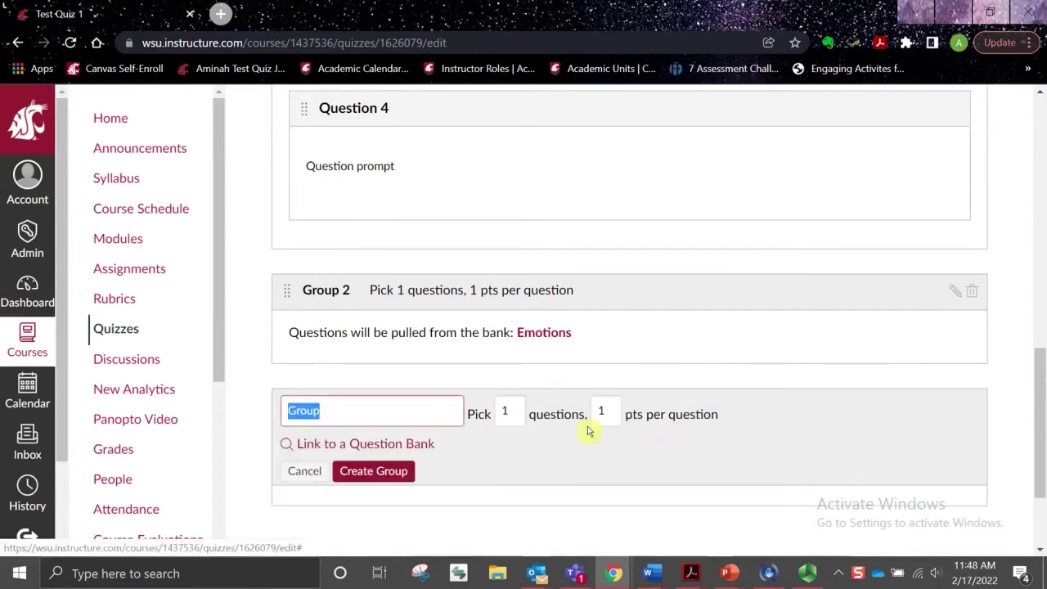
double_click(379, 414)
click(362, 422)
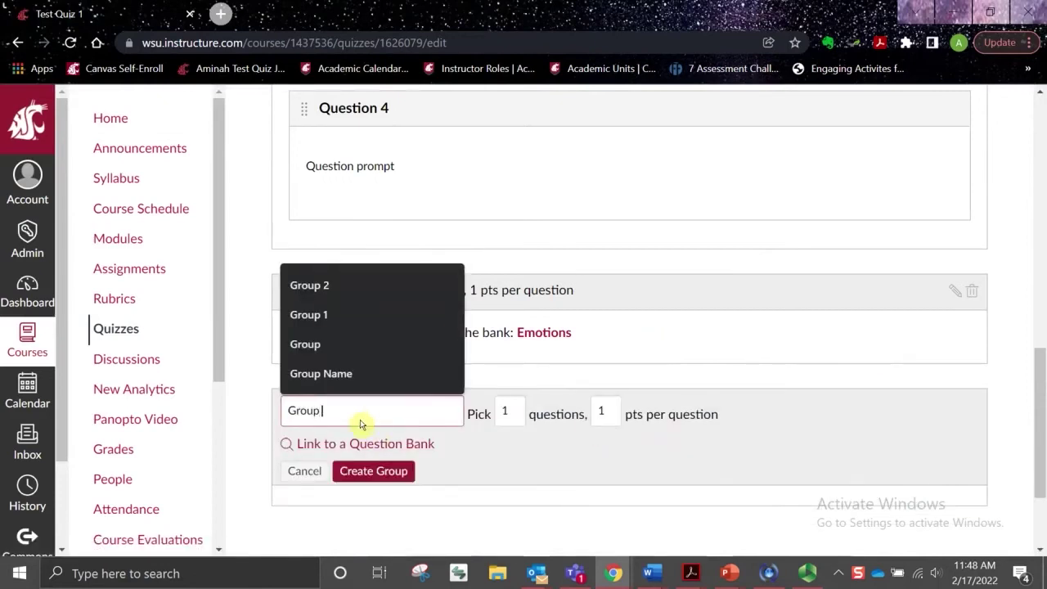
text(3)
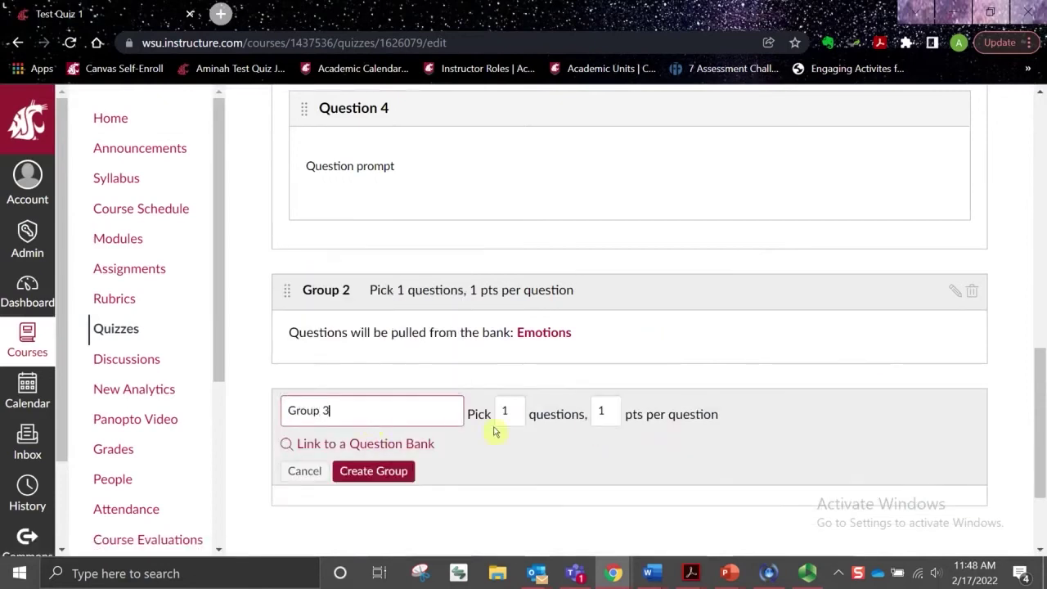
click(354, 448)
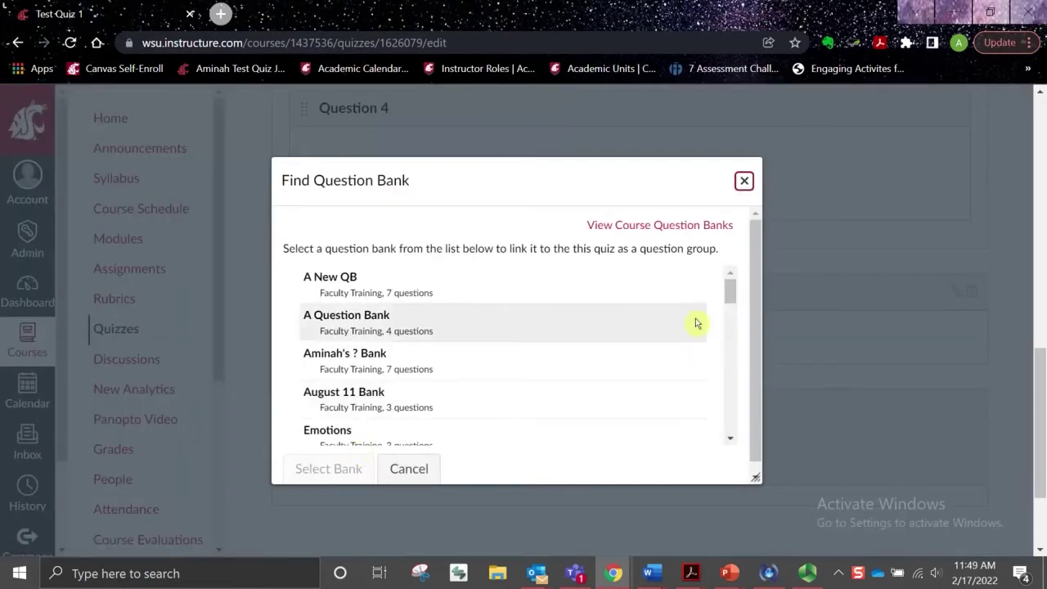
drag(728, 288, 723, 397)
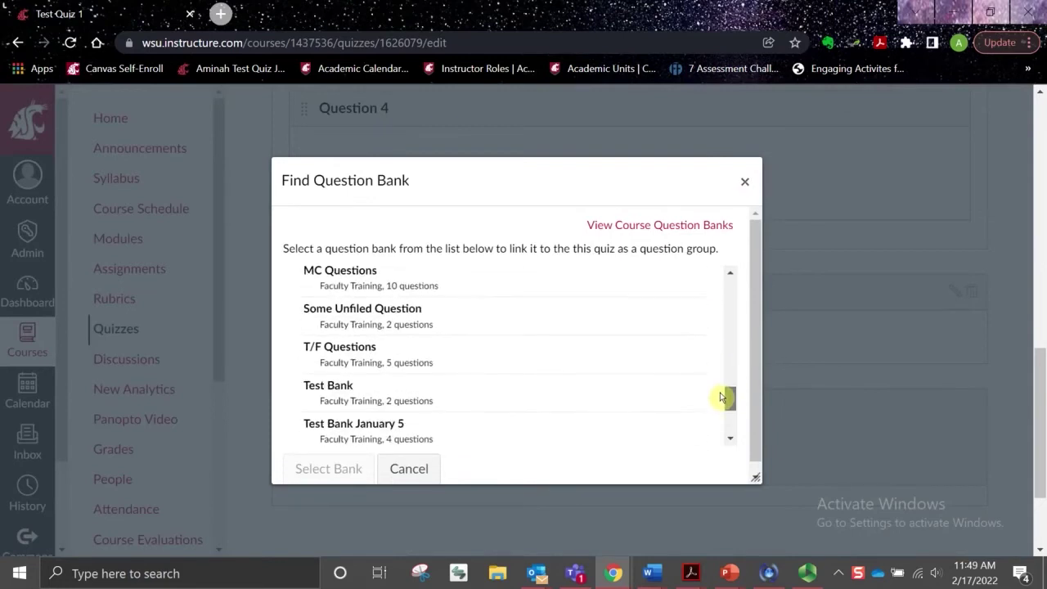
click(434, 391)
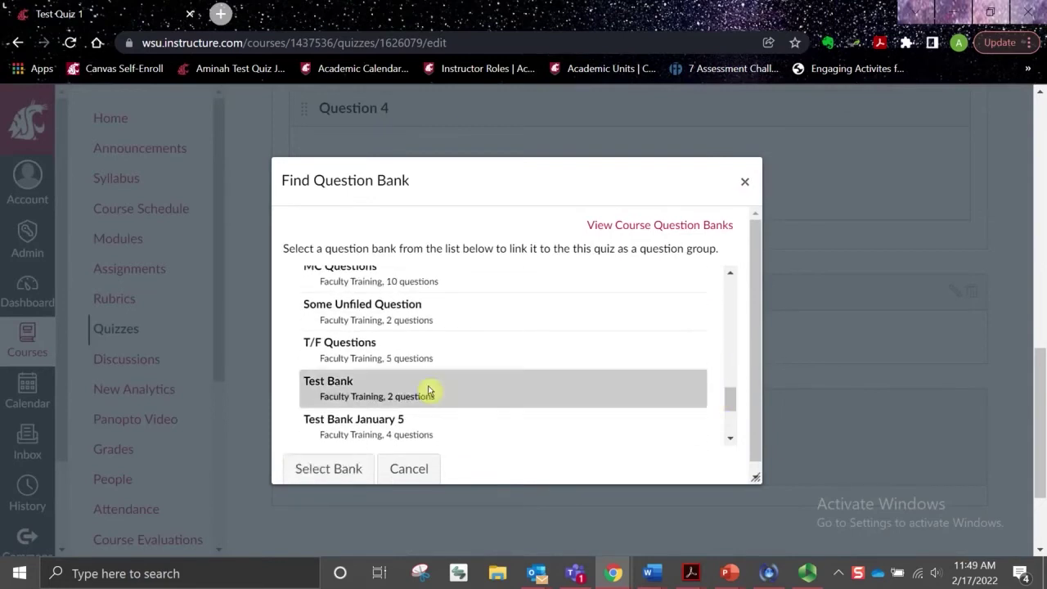
click(335, 474)
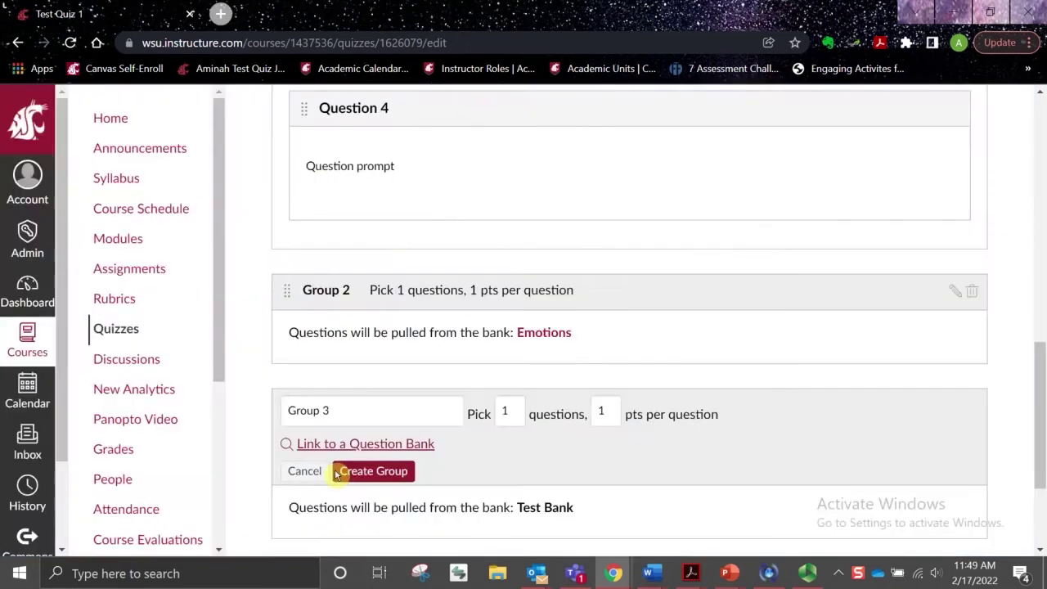
click(400, 476)
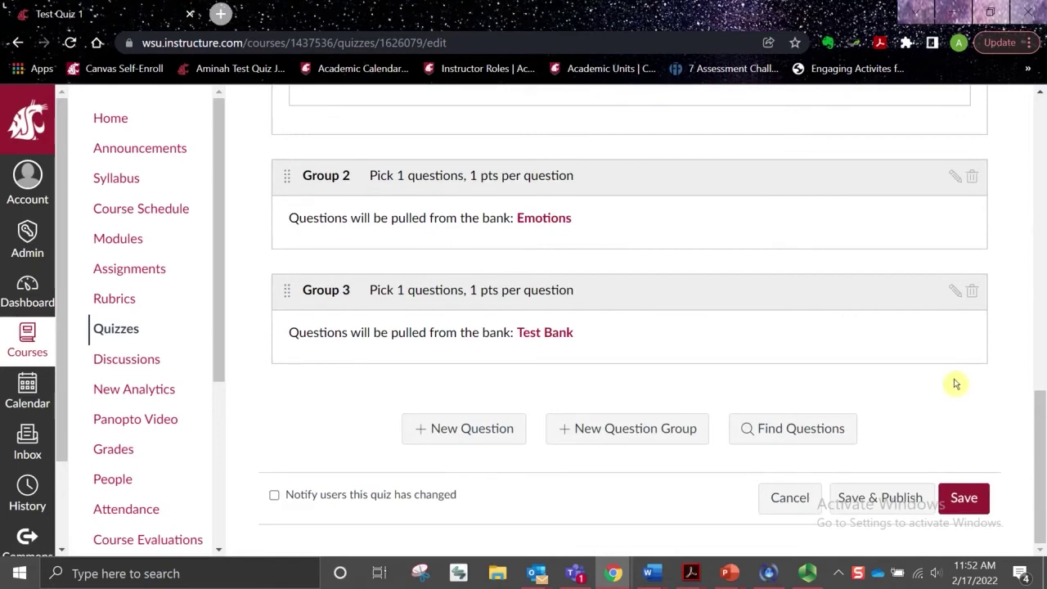
- Find existing questions for Test Quiz 1 and select Question 2 and Question 3 from the Emotions bank
click(823, 440)
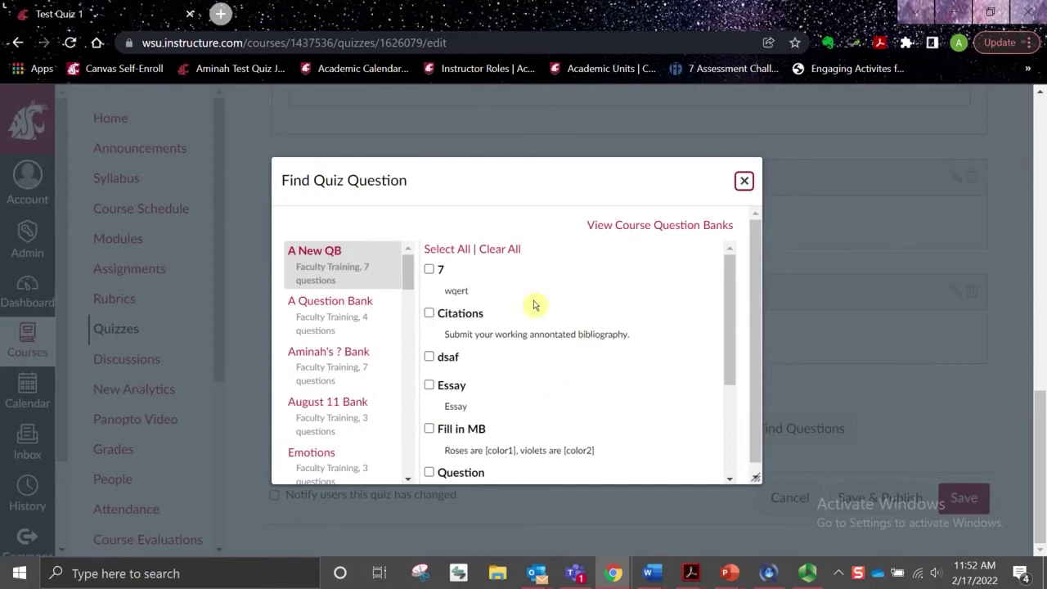
drag(409, 269, 409, 297)
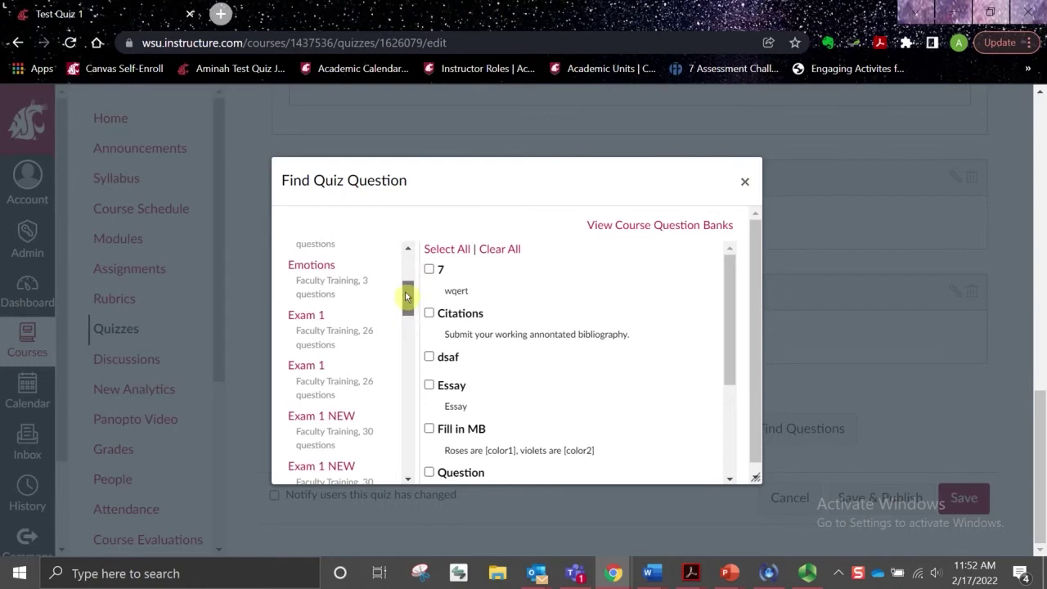
click(346, 280)
click(429, 313)
click(430, 357)
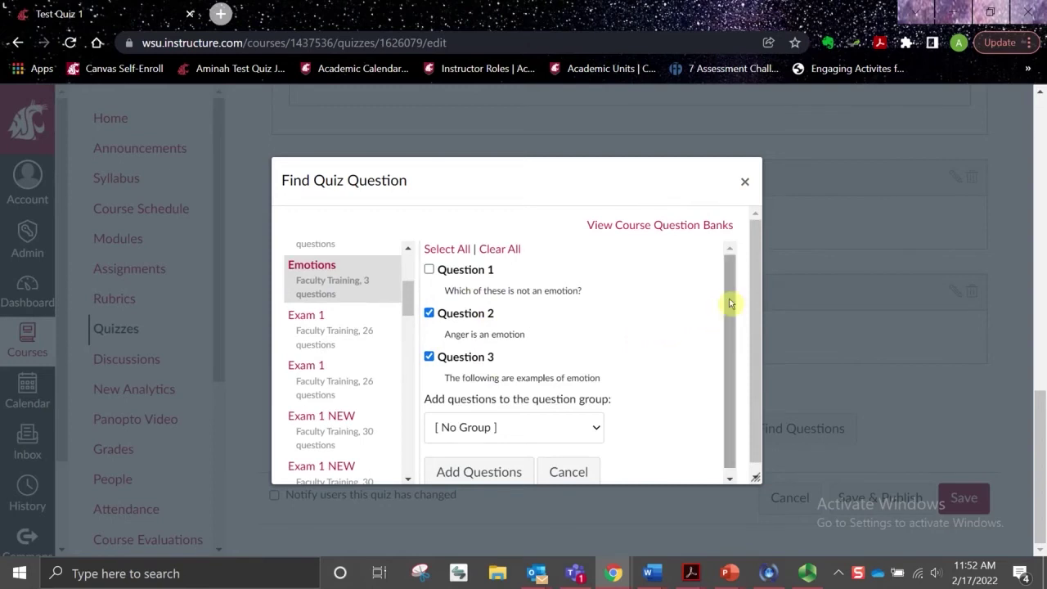
drag(730, 303, 724, 346)
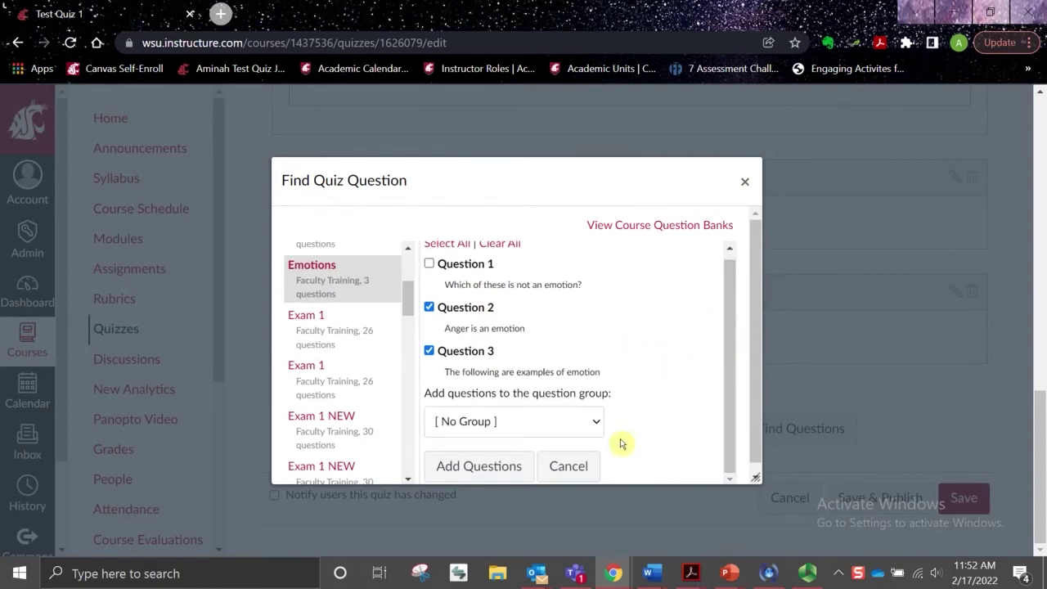
- Create a question group named Group 4 for the selected questions, picking 1 question at 2 points per question
click(597, 423)
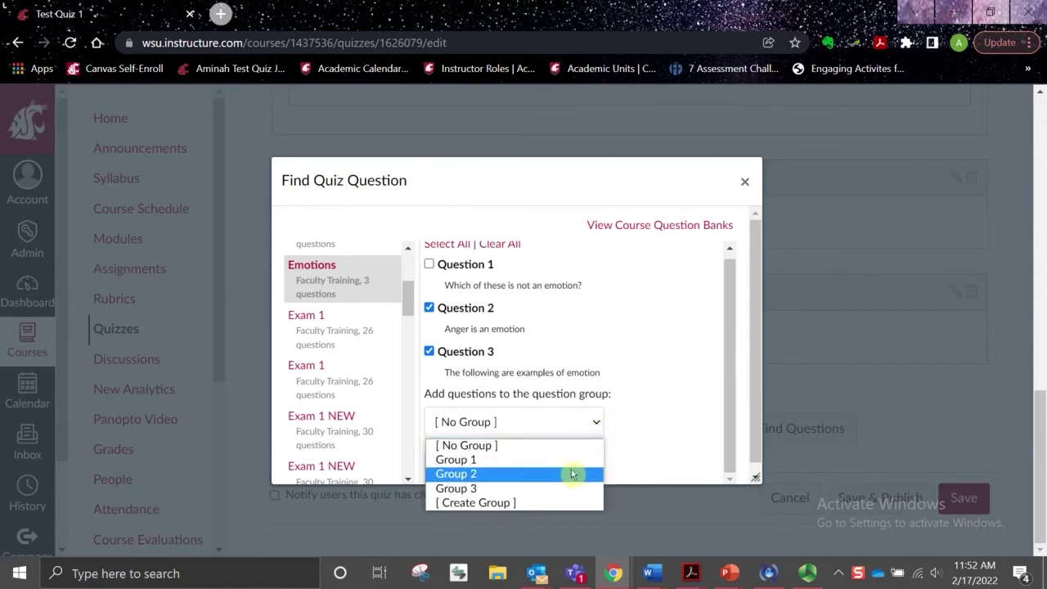
click(537, 502)
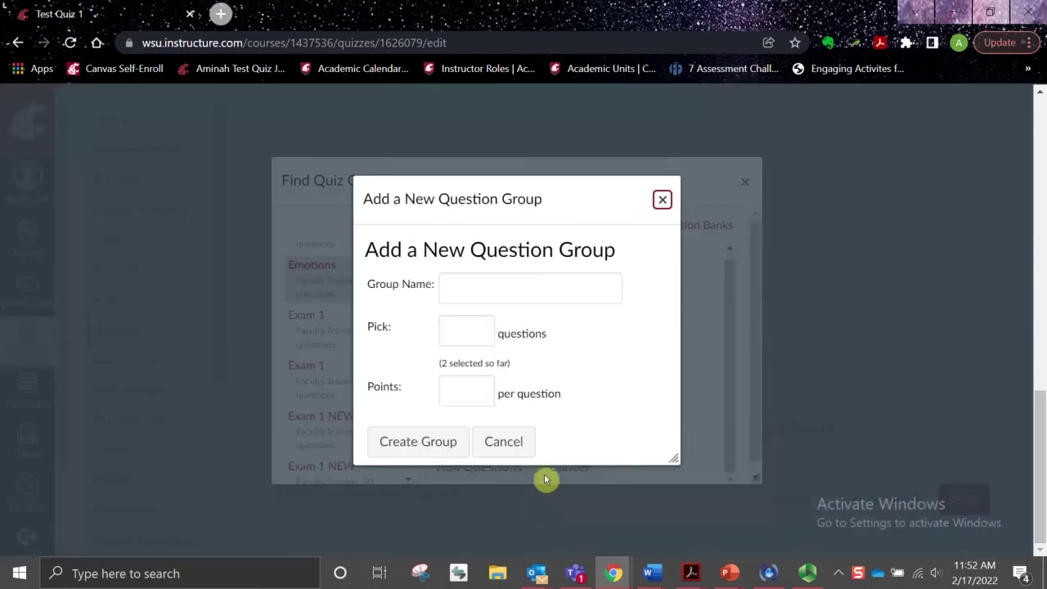
click(536, 297)
text(Group 4)
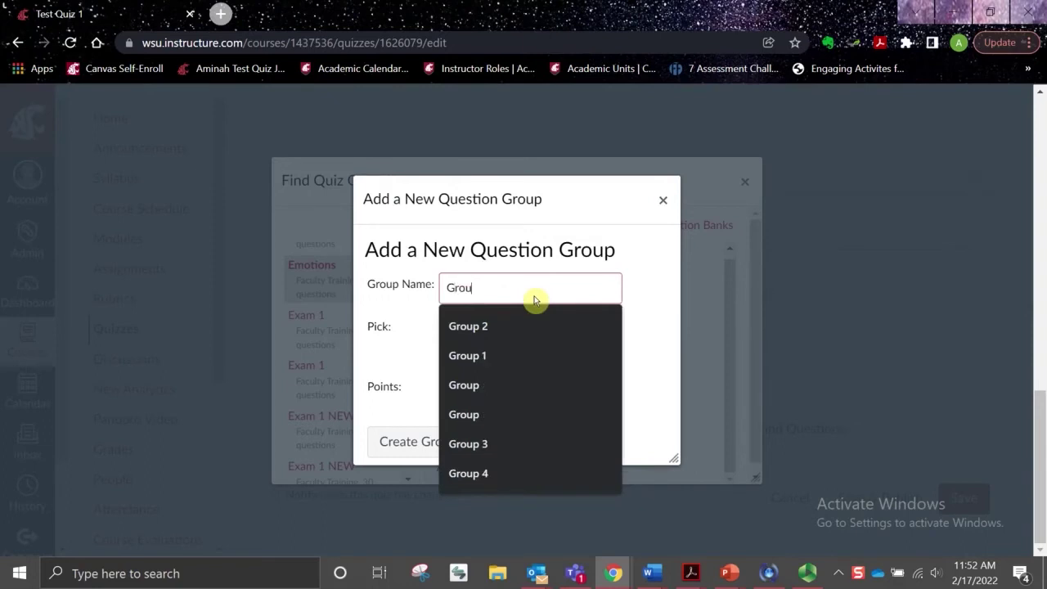
click(478, 335)
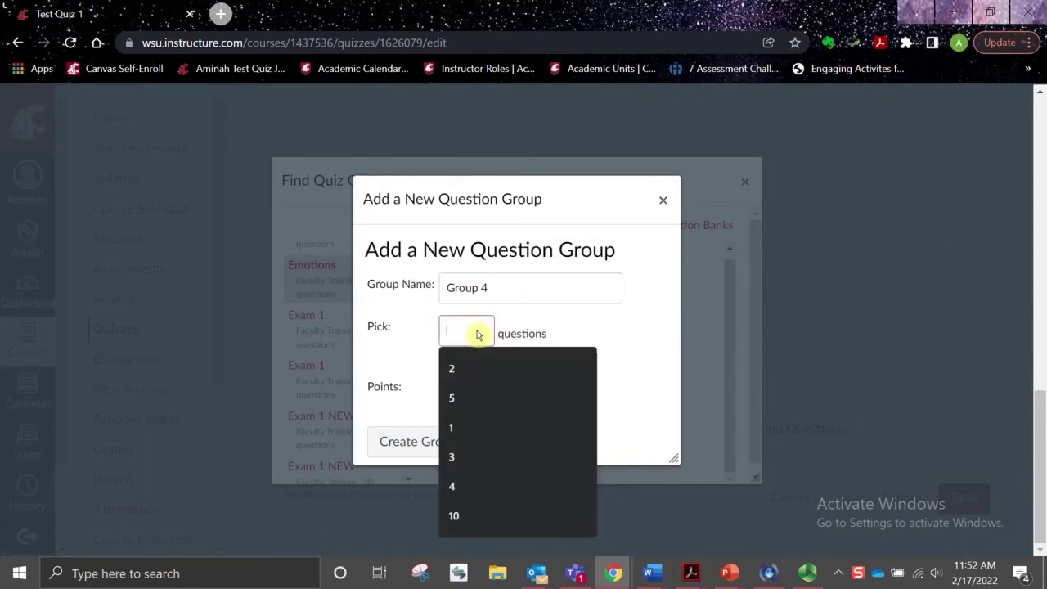
text(1)
click(649, 348)
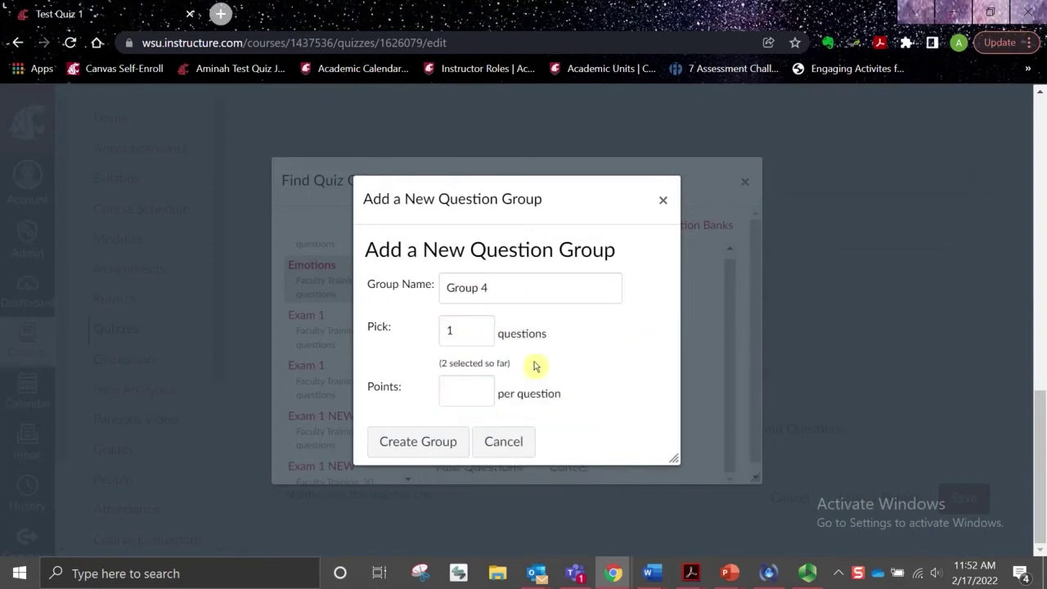
click(470, 394)
text(2)
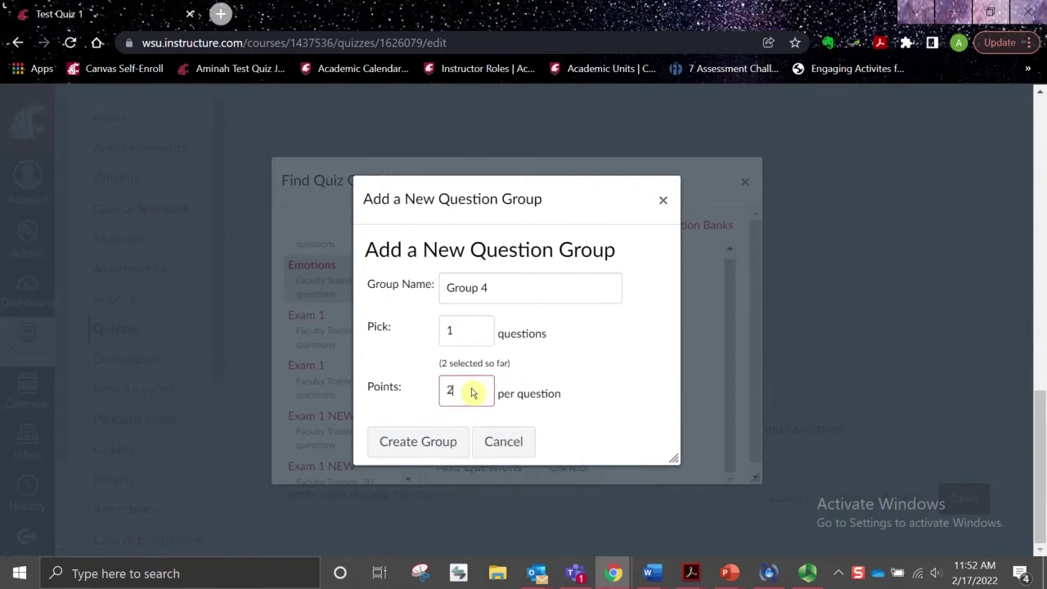
click(410, 445)
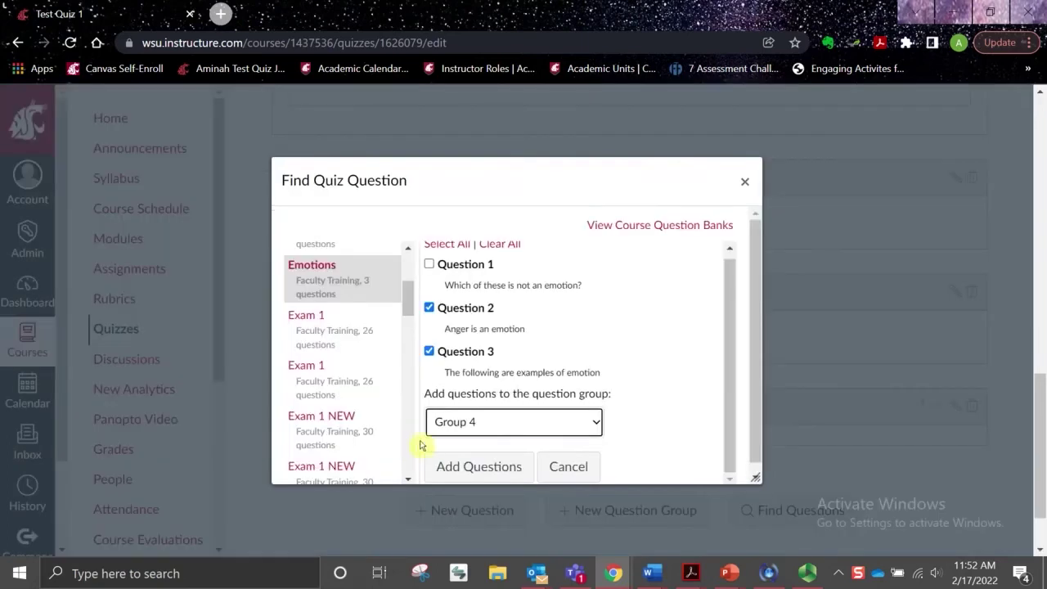
- Add the two selected Emotions questions to Group 4 and check them in the quiz
drag(726, 374, 725, 401)
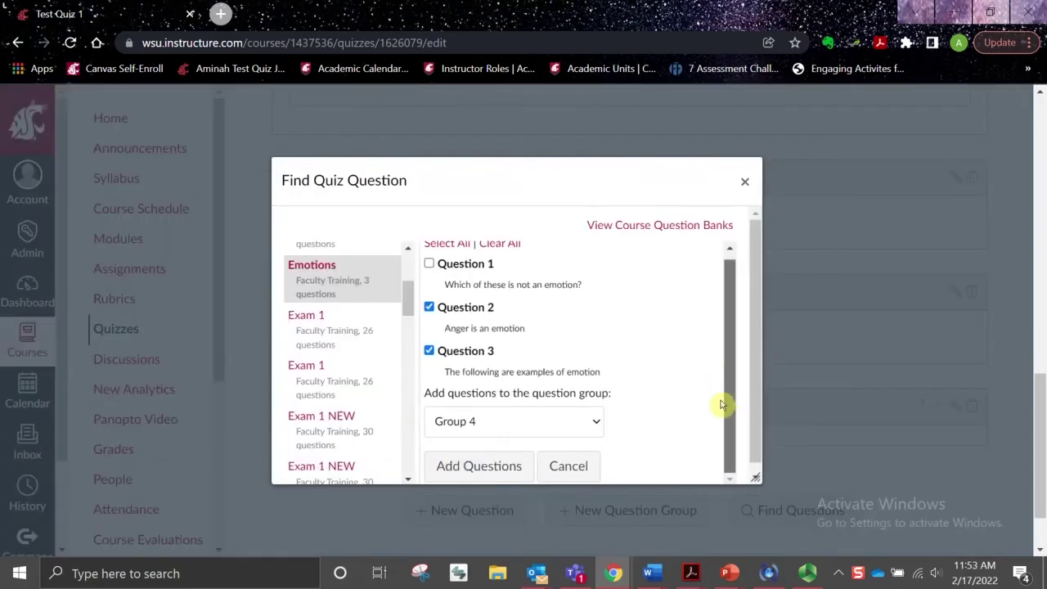
click(475, 467)
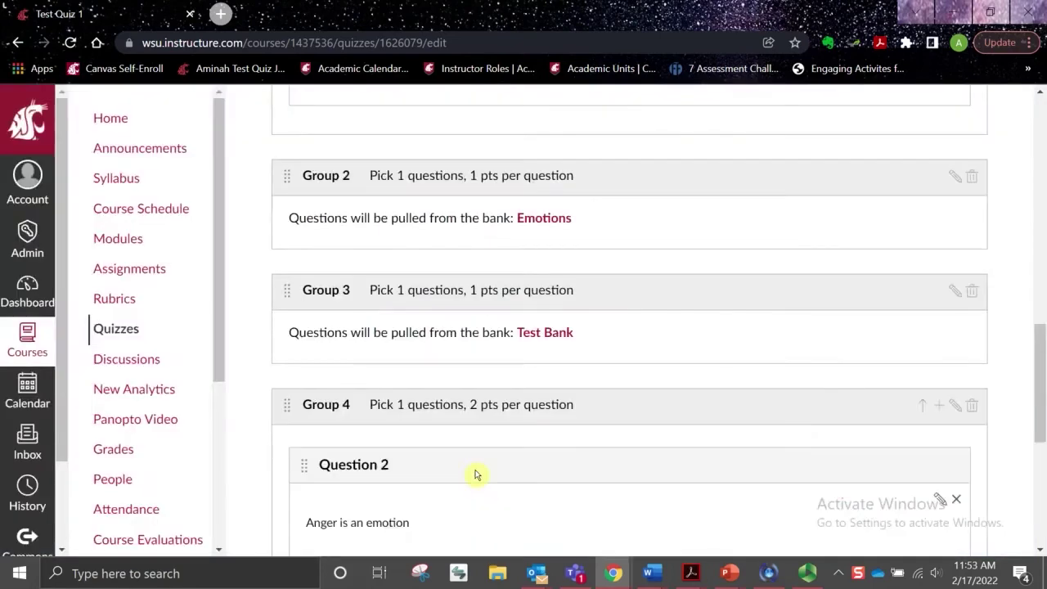
scroll(1040, 351, down, 3)
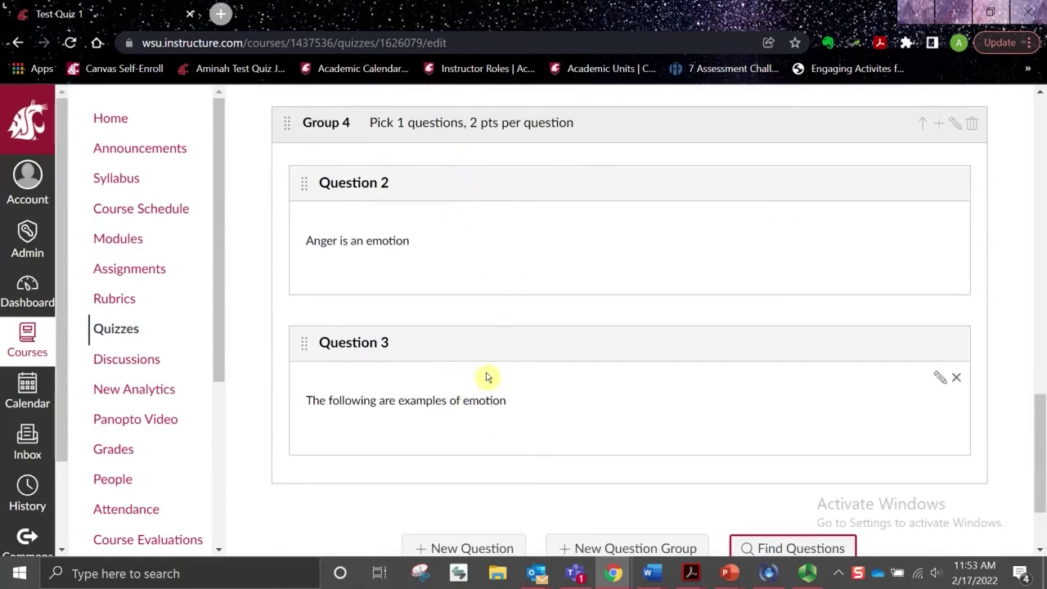
drag(1039, 438, 1038, 162)
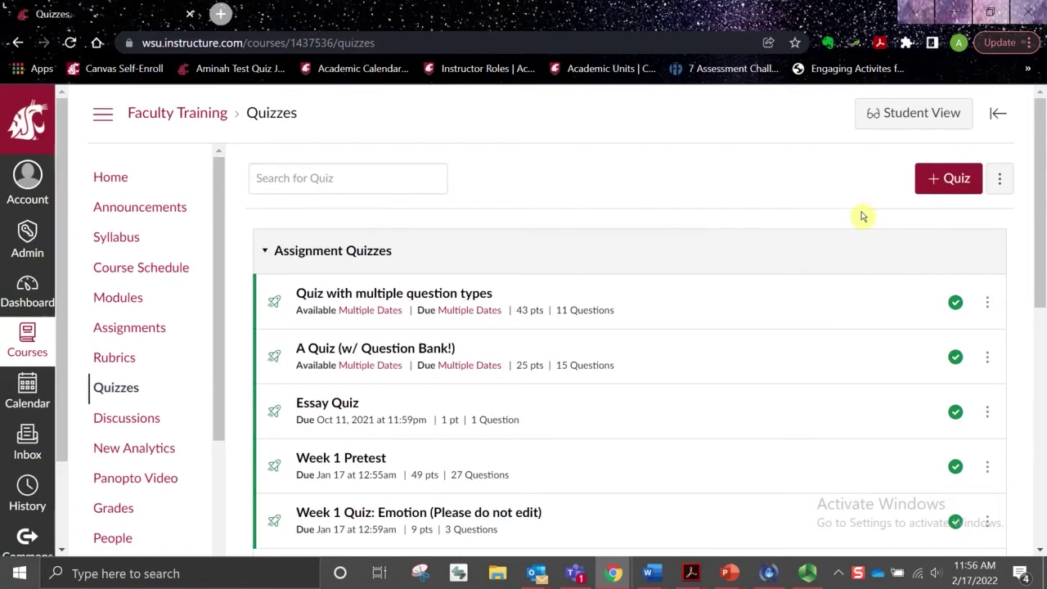
- Open the course's question bank list from the quizzes page and open the Unfiled Questions bank
click(999, 178)
click(982, 235)
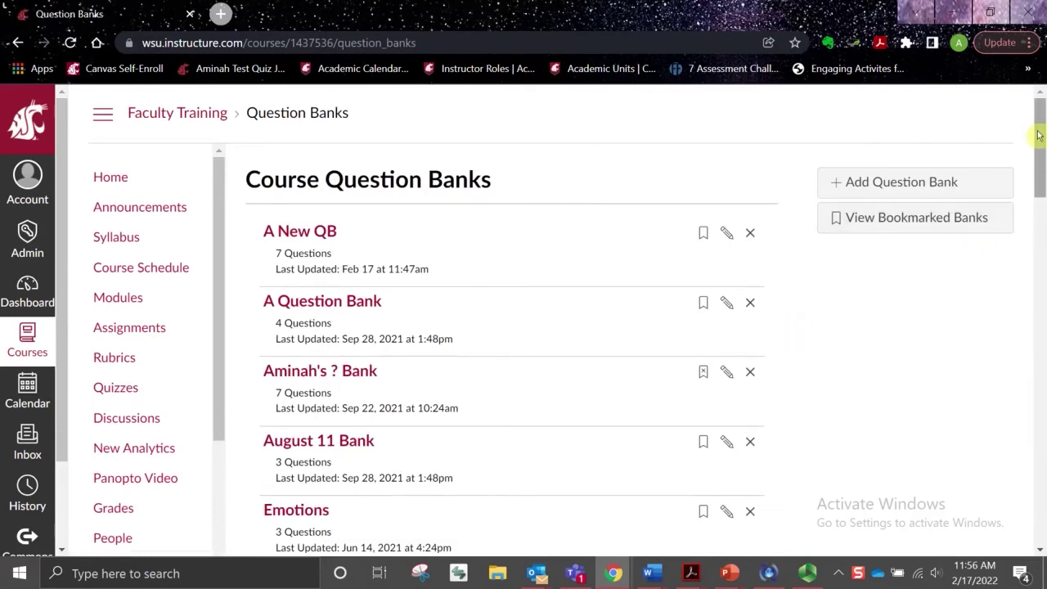
drag(1037, 134, 1019, 447)
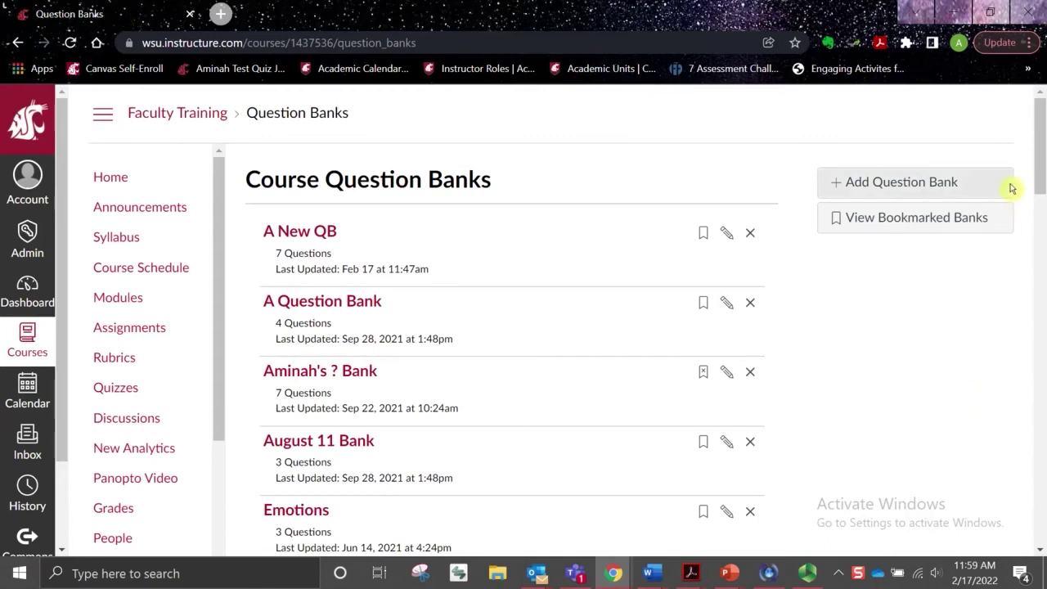
drag(1041, 123, 1033, 154)
drag(1028, 188, 1012, 444)
click(336, 480)
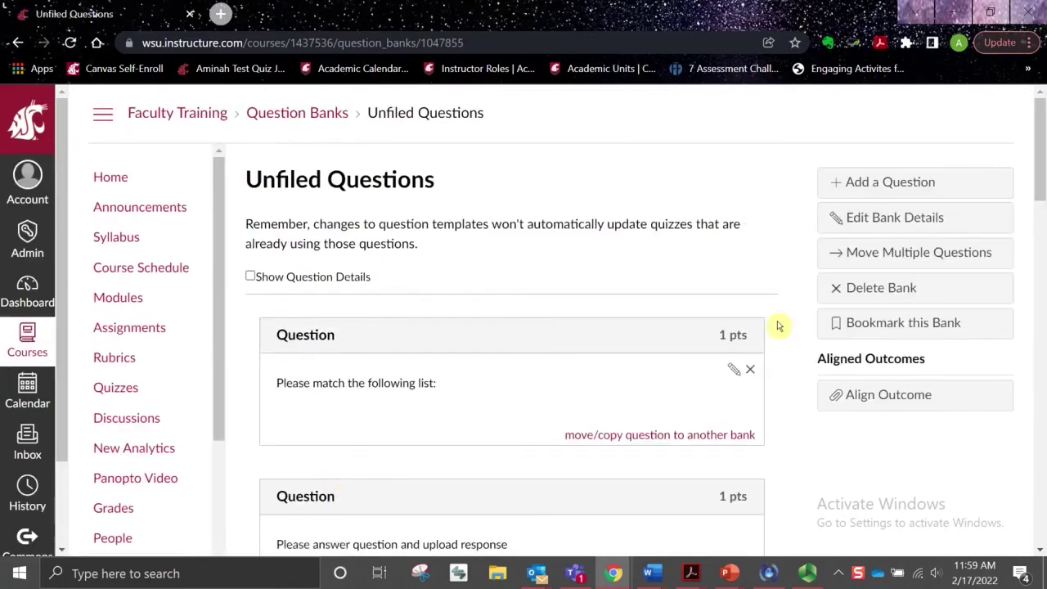
- Set up a move of multiple unfiled questions, selecting both Question 3 entries and TF among others, and locate Test Bank among the destinations
click(890, 261)
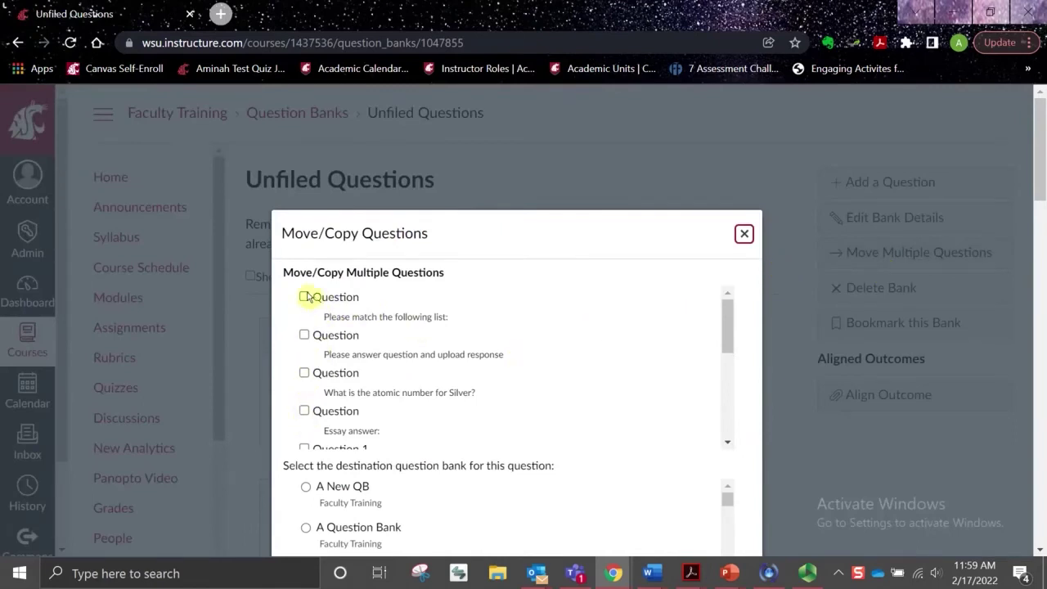
click(303, 335)
click(304, 373)
click(304, 411)
scroll(717, 374, down, 3)
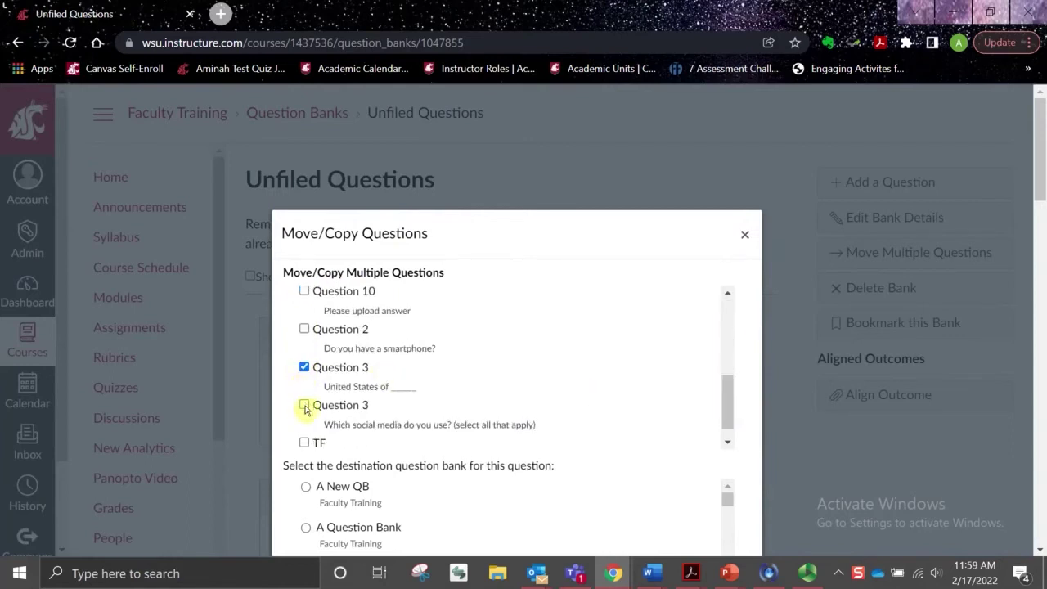
click(304, 443)
scroll(1040, 213, down, 3)
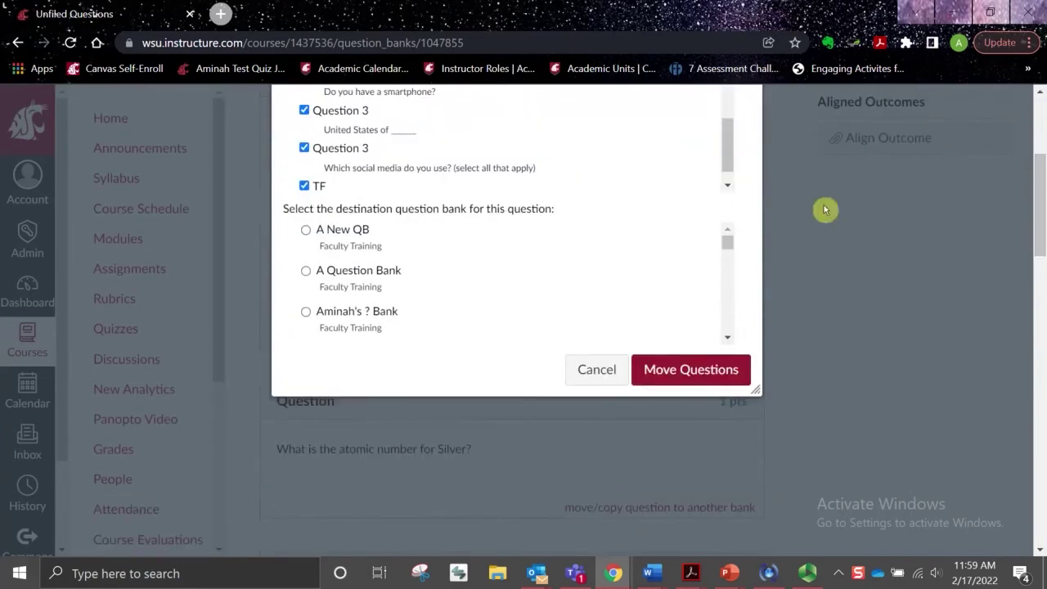
drag(727, 245, 723, 315)
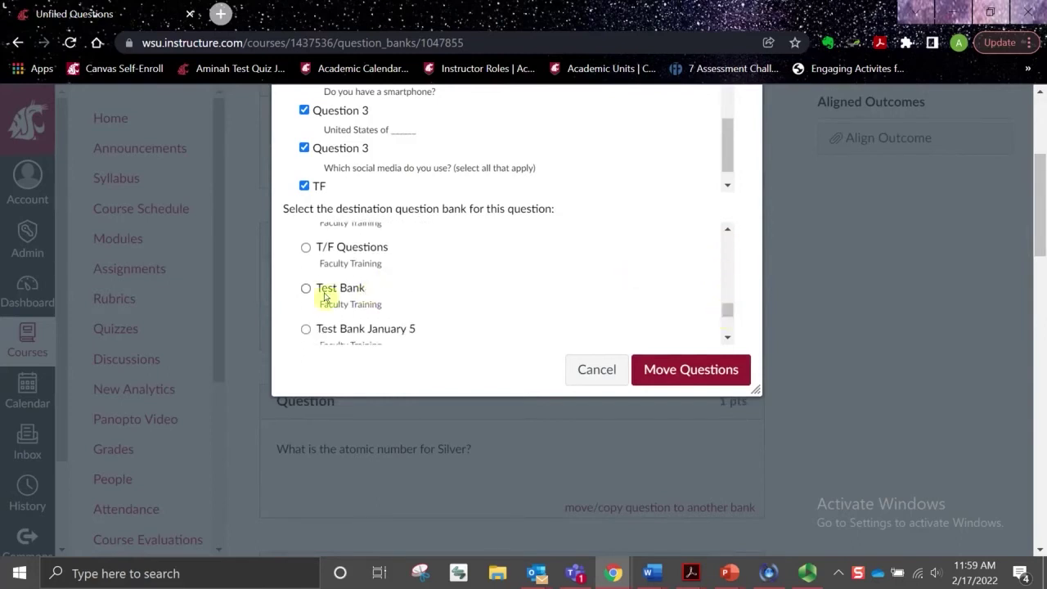
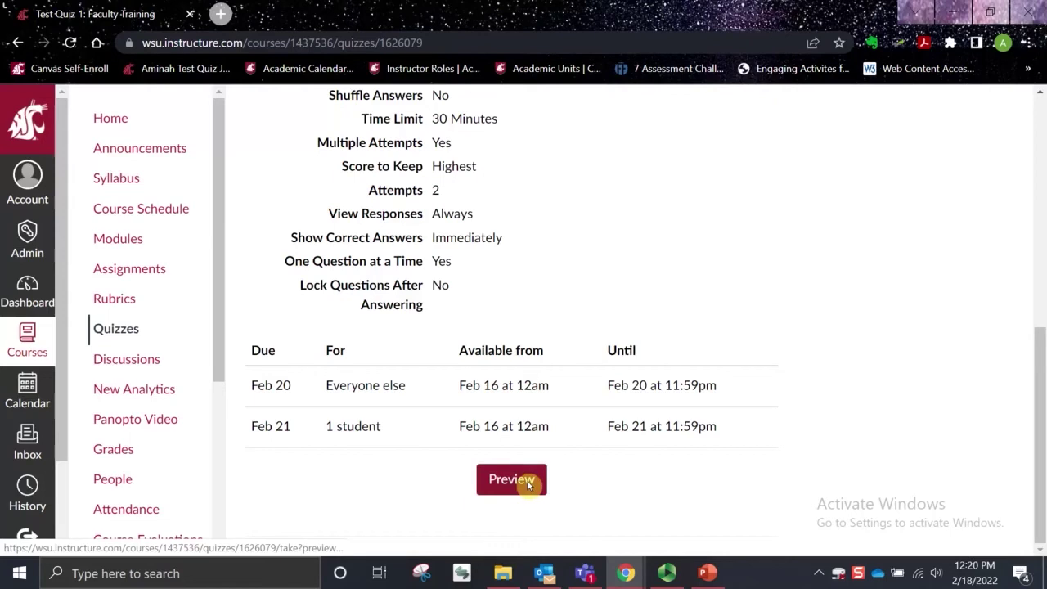
- Start a preview of Test Quiz 1 and look through Questions 1 and 2 without answering
click(530, 485)
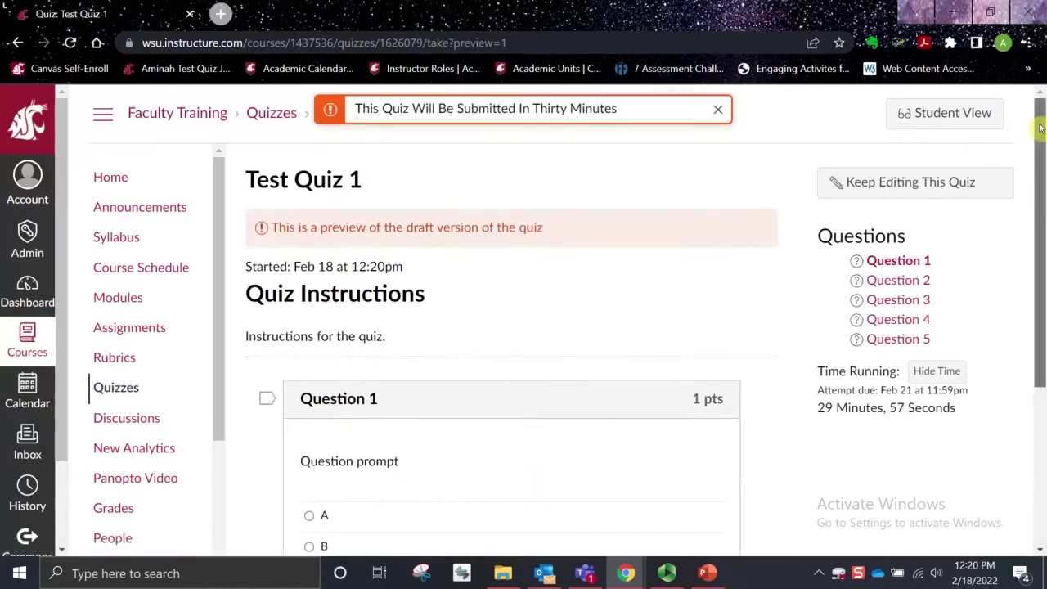
drag(1041, 126, 1037, 234)
click(713, 508)
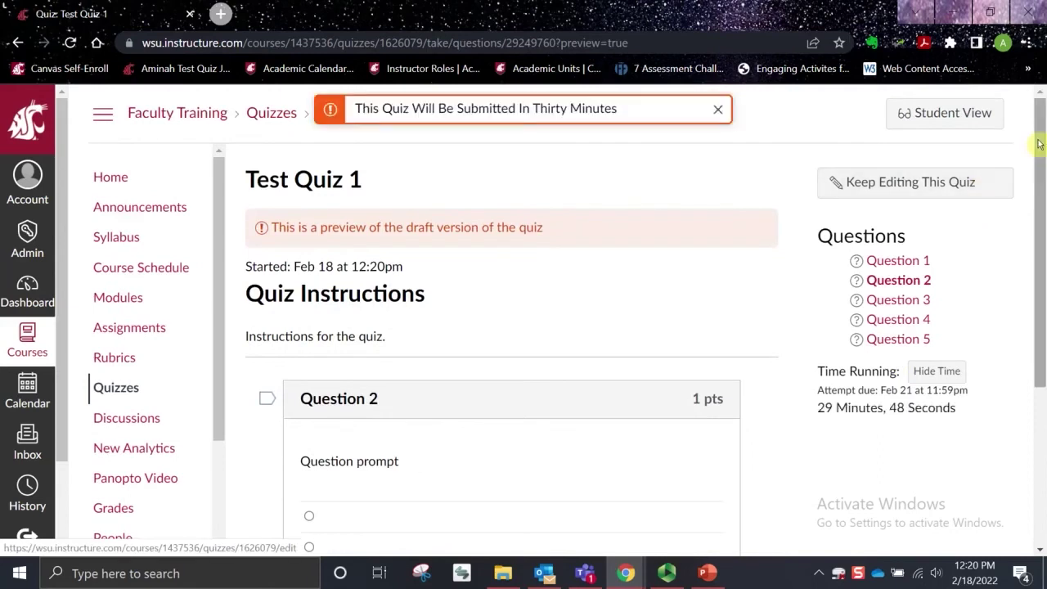
drag(1042, 279, 1044, 332)
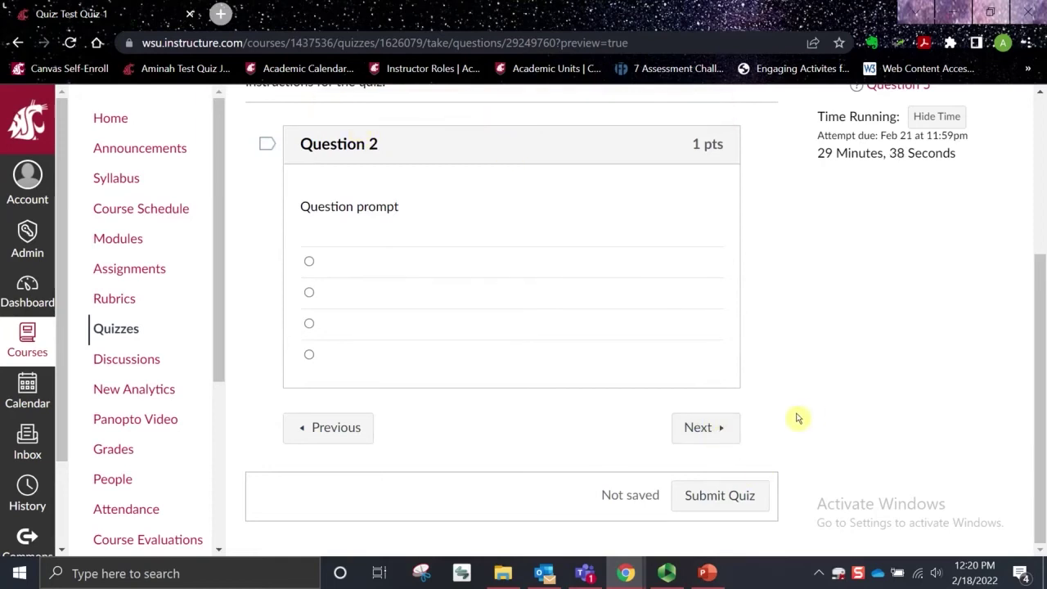
click(718, 434)
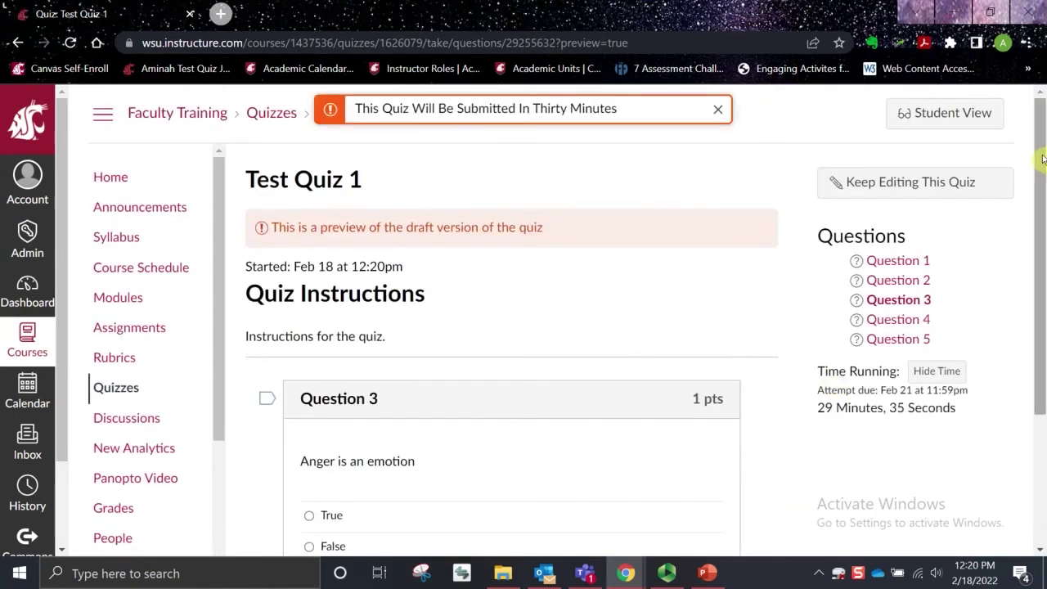
- Look through Questions 3, 4 and 5 of the quiz preview, leaving them unanswered
drag(1042, 159, 1042, 234)
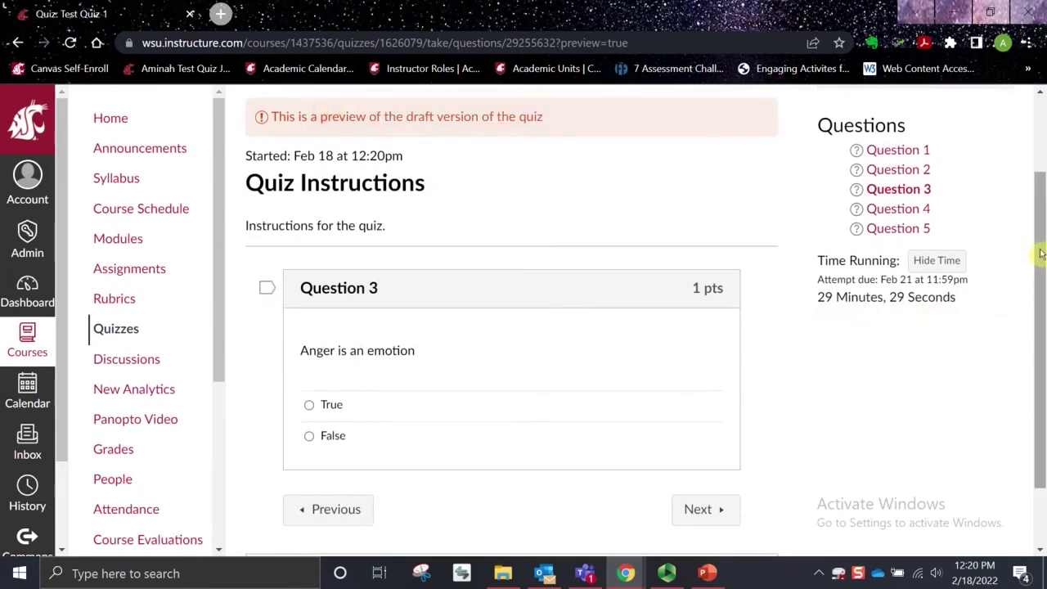
scroll(1041, 270, down, 1)
scroll(1043, 272, down, 1)
click(703, 432)
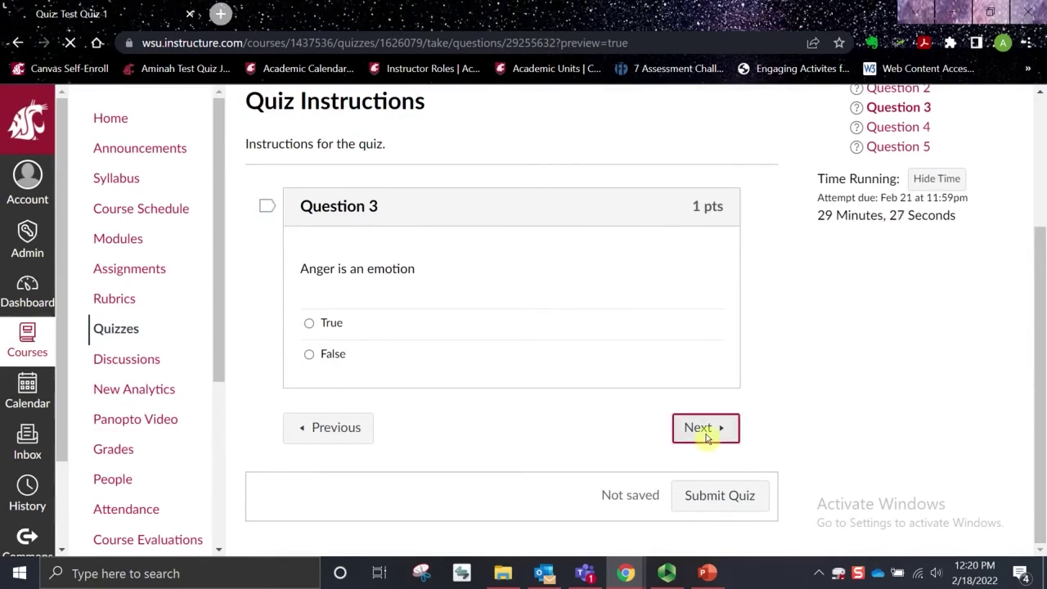
scroll(1039, 256, down, 1)
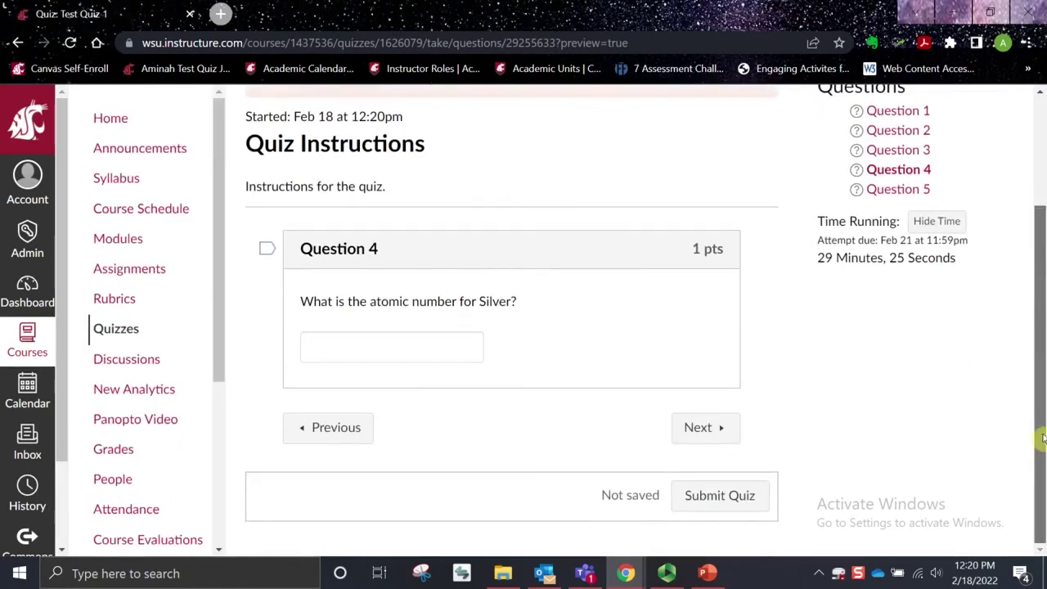
click(703, 428)
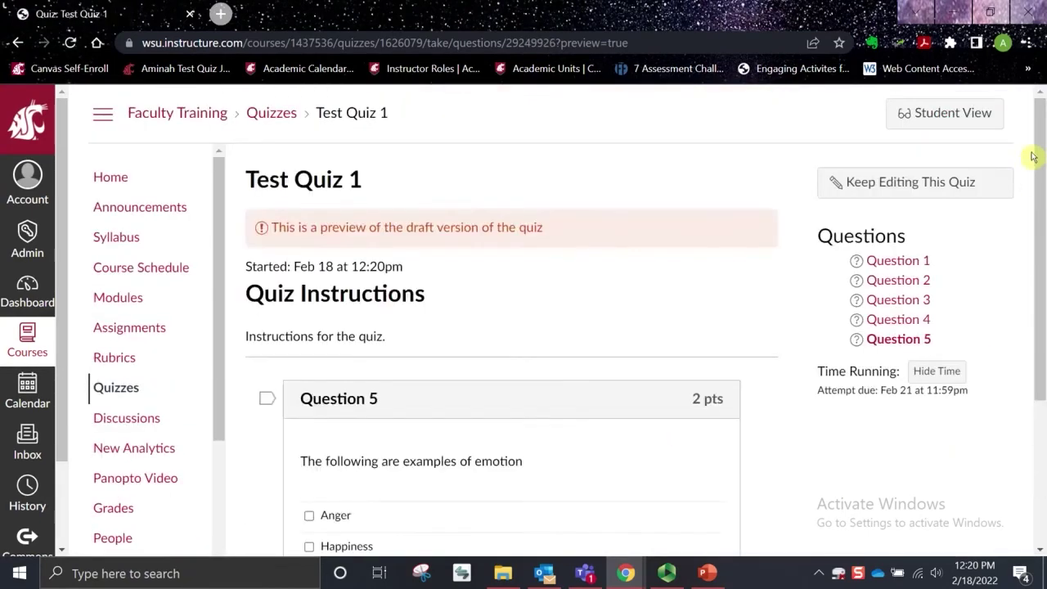
drag(1035, 156, 1021, 397)
drag(1037, 287, 1043, 489)
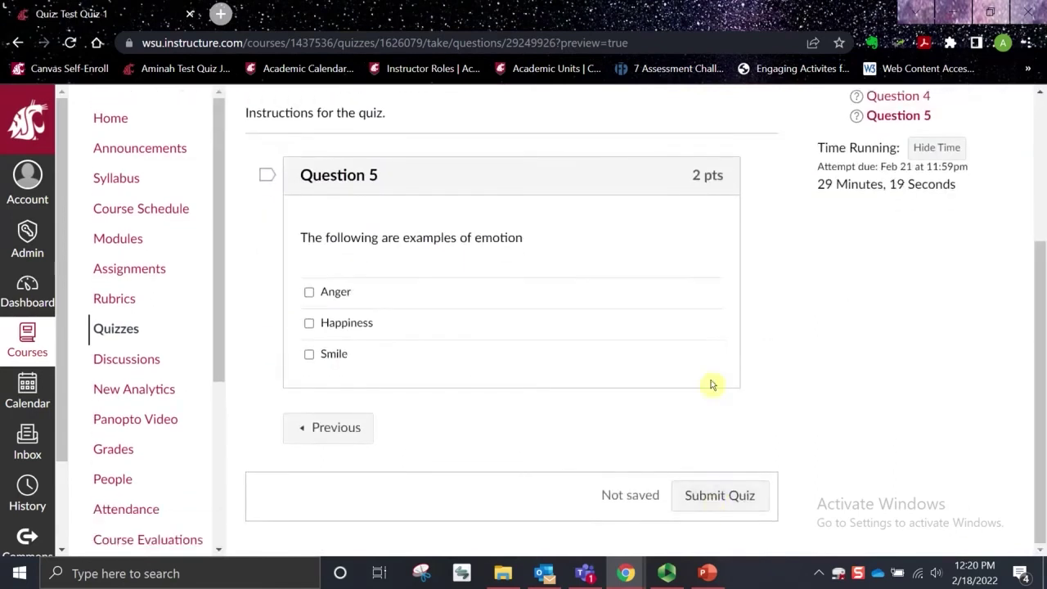
- Submit the quiz preview despite the unanswered questions and return to the course's quiz list
click(721, 500)
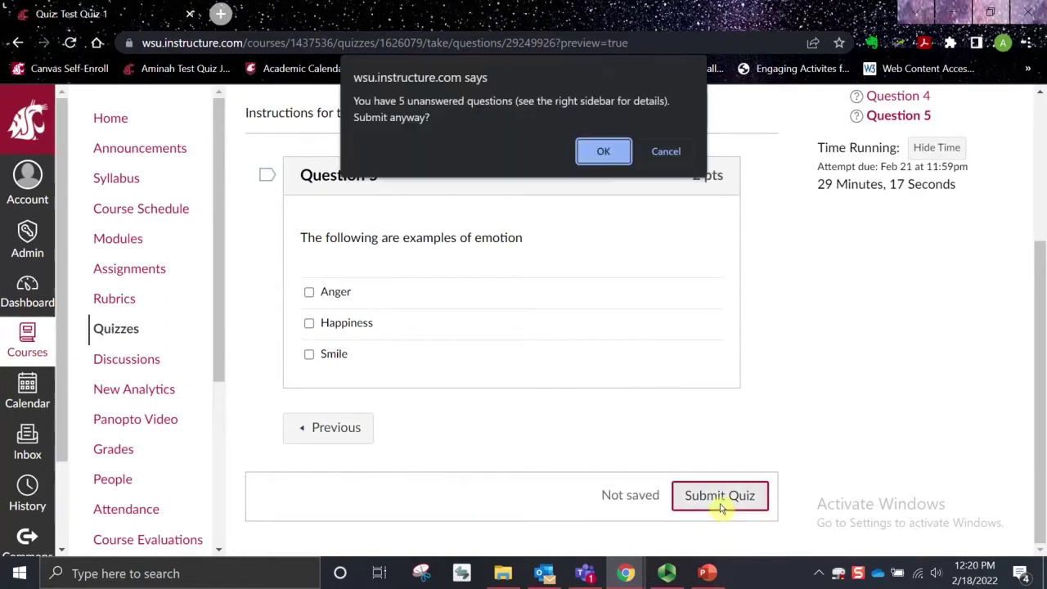
click(597, 152)
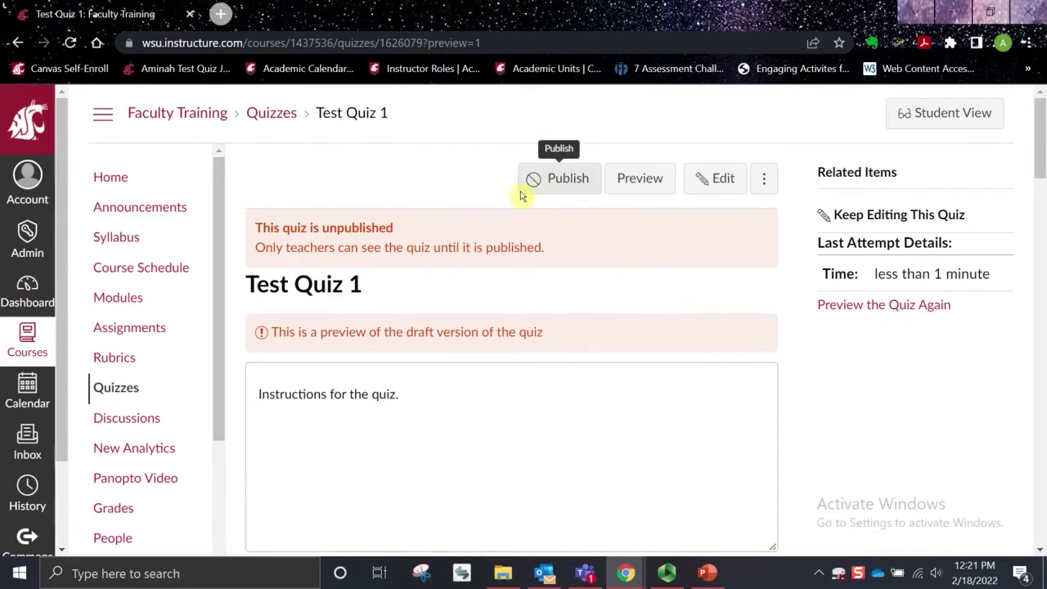
click(102, 392)
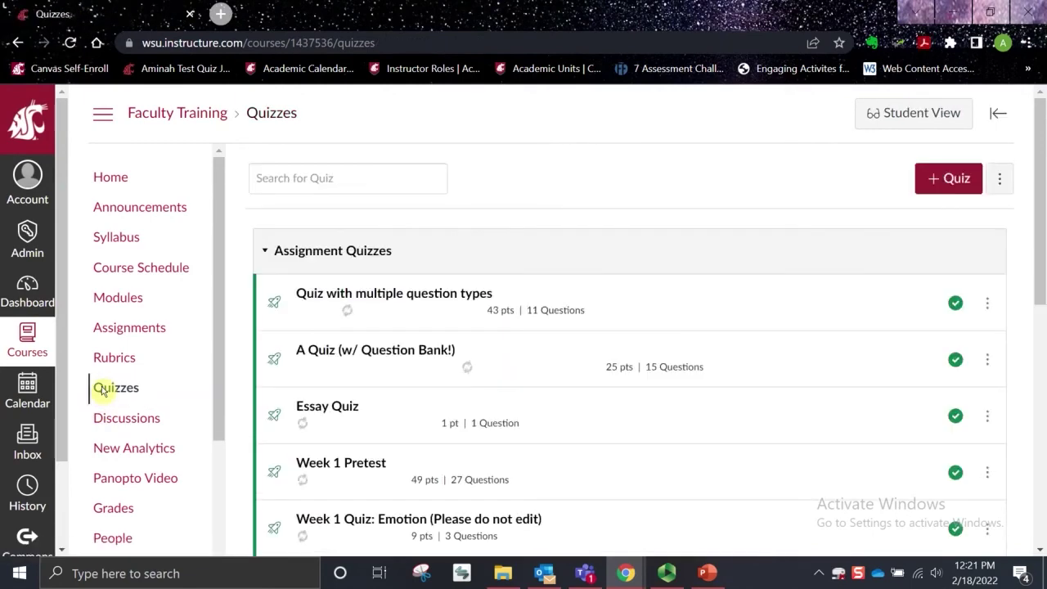
- Publish Test Quiz 1 from the course's quiz list and open the quiz's page
drag(1038, 169, 1038, 317)
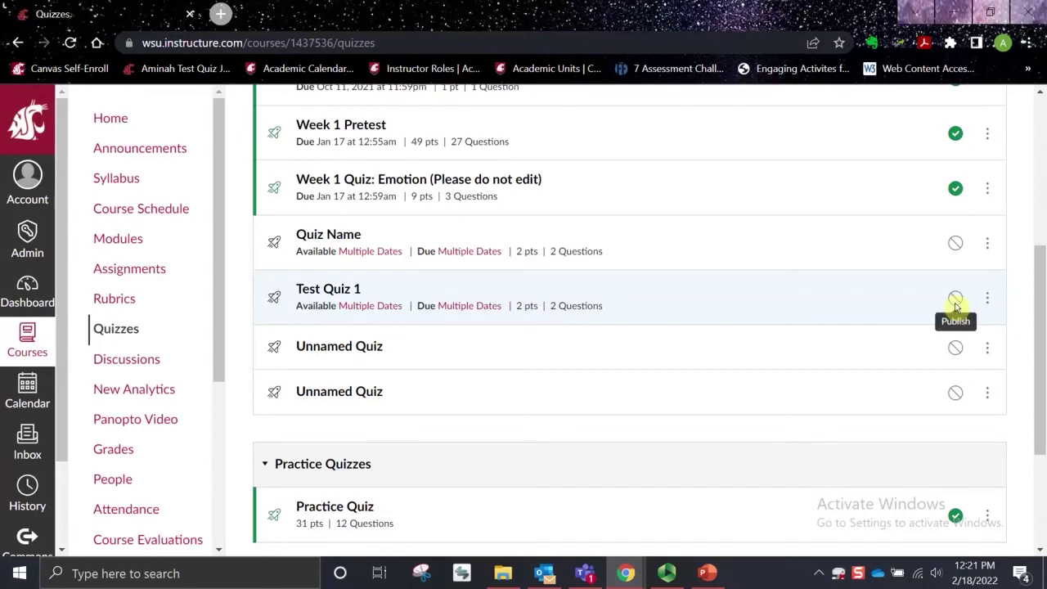
click(955, 299)
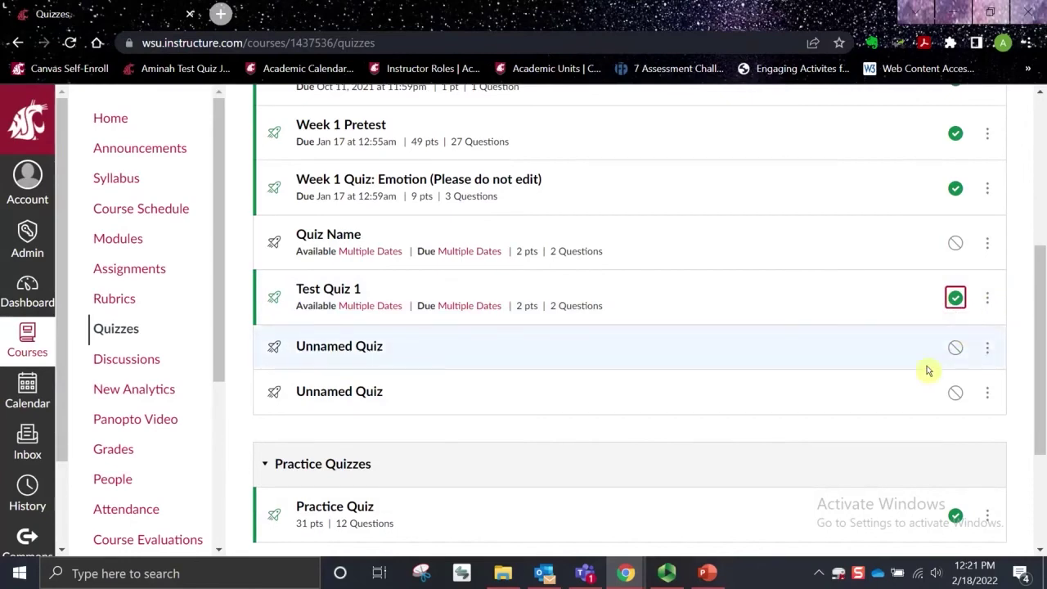
click(941, 310)
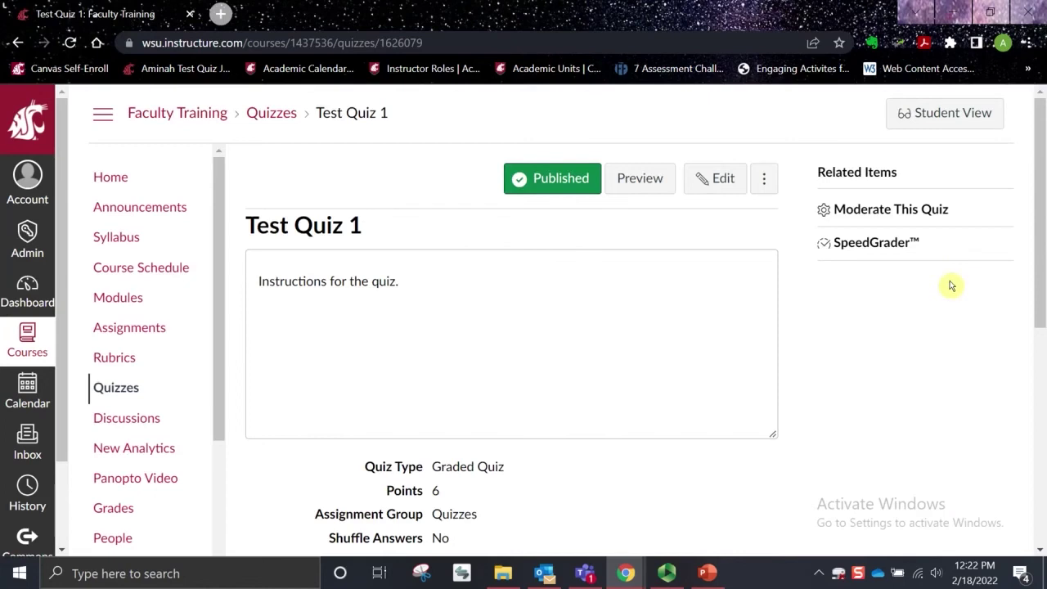
- Moderate Test Quiz 1 to give the first listed student 15 extra minutes on every attempt, and save the extension
click(917, 220)
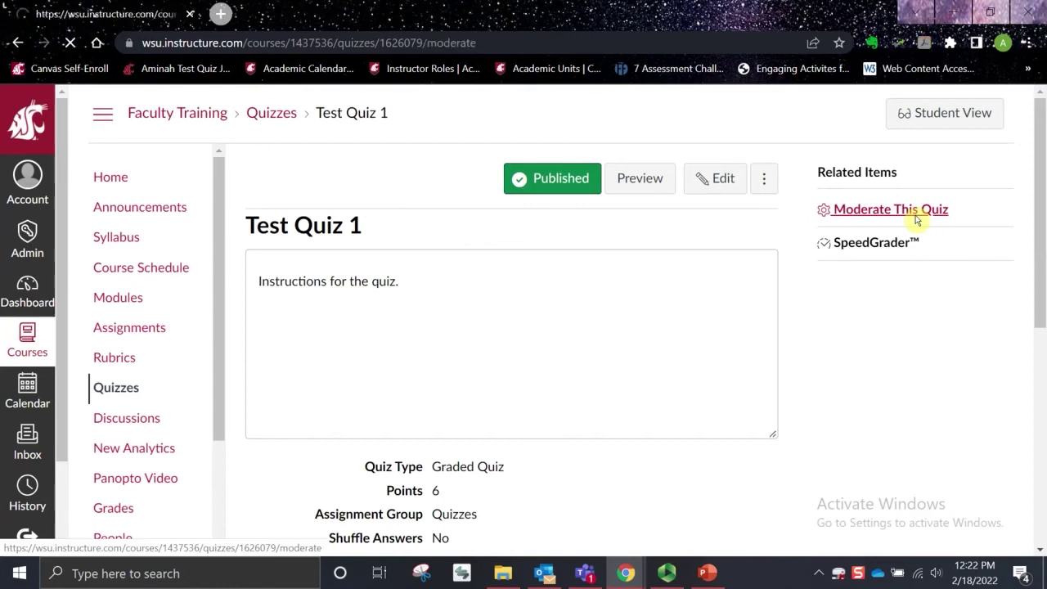
drag(1043, 127, 1042, 193)
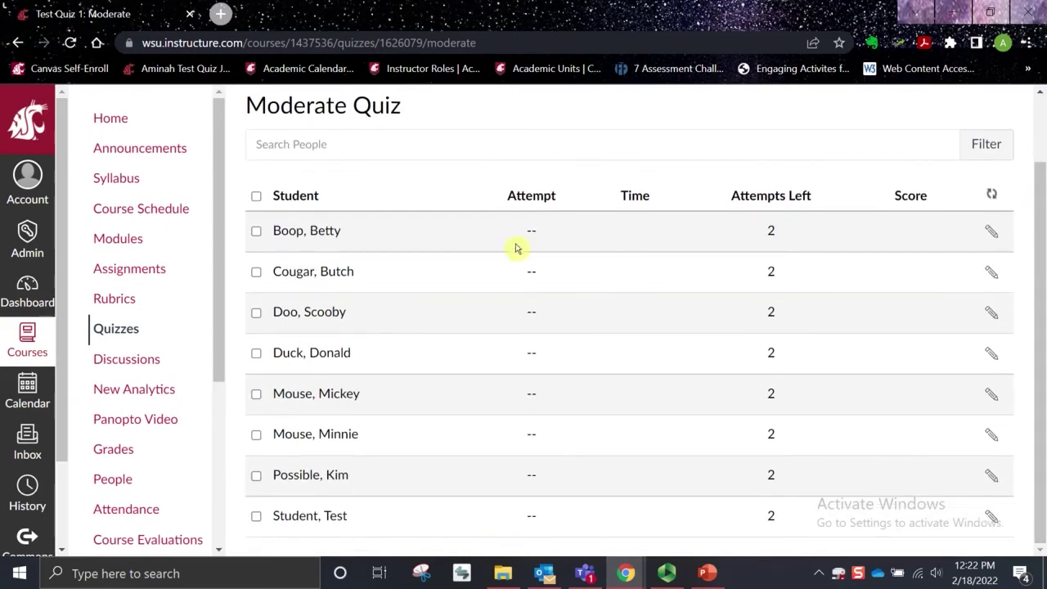
click(256, 233)
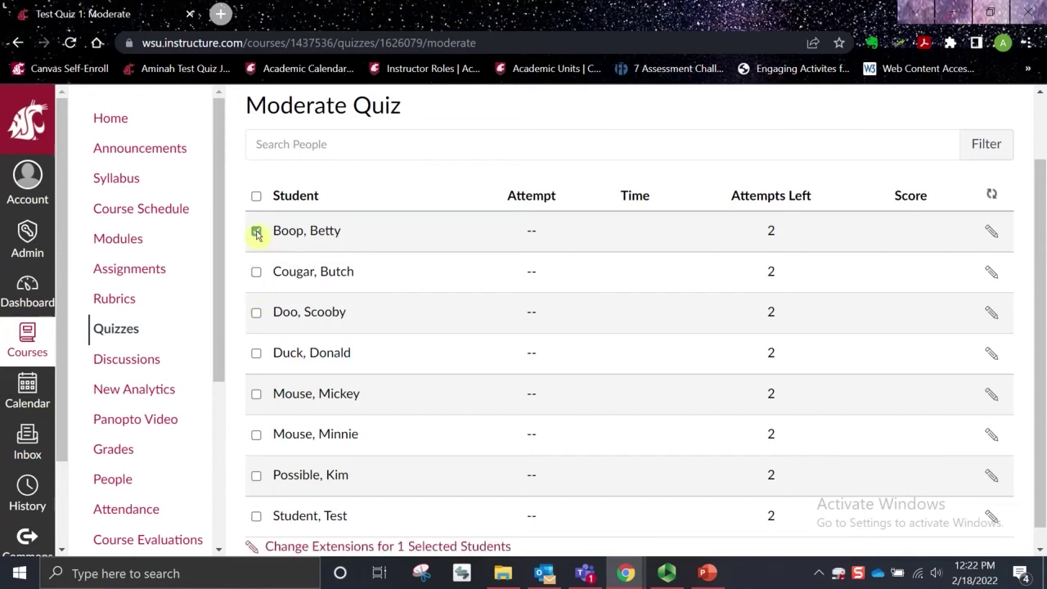
click(992, 234)
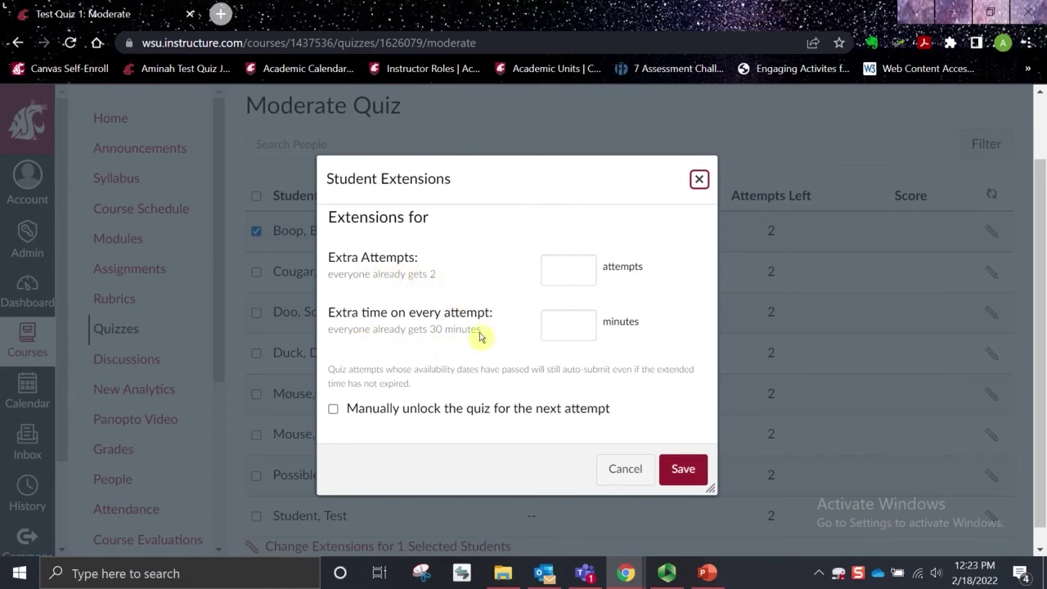
click(567, 327)
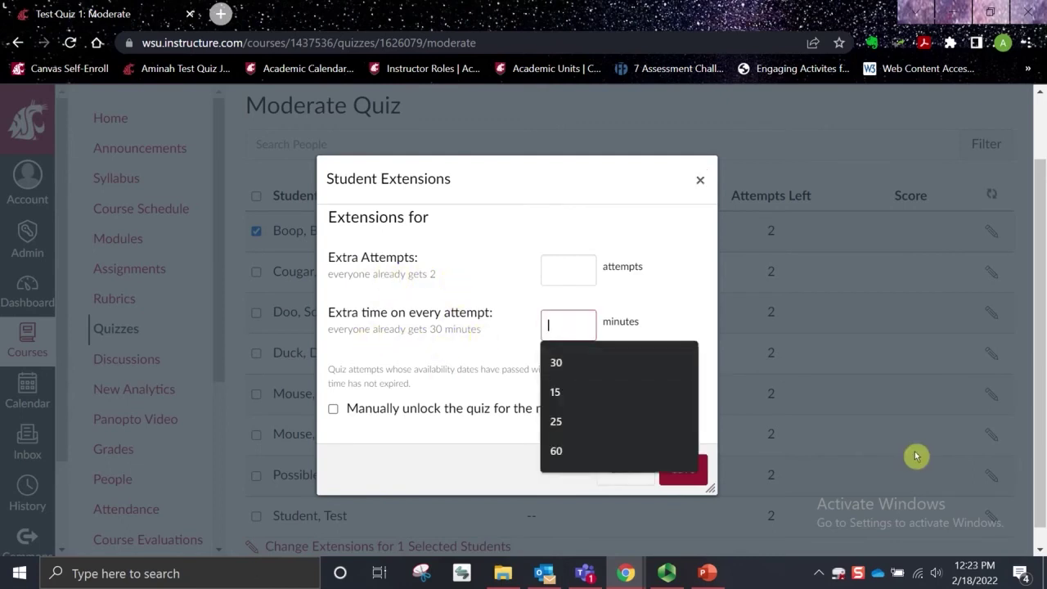
click(570, 392)
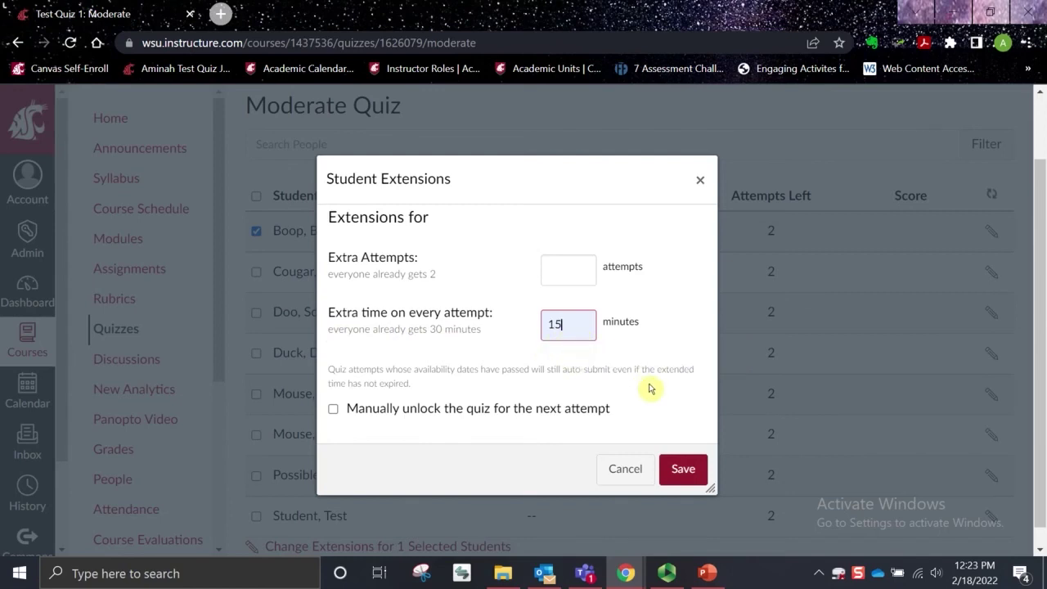
click(690, 477)
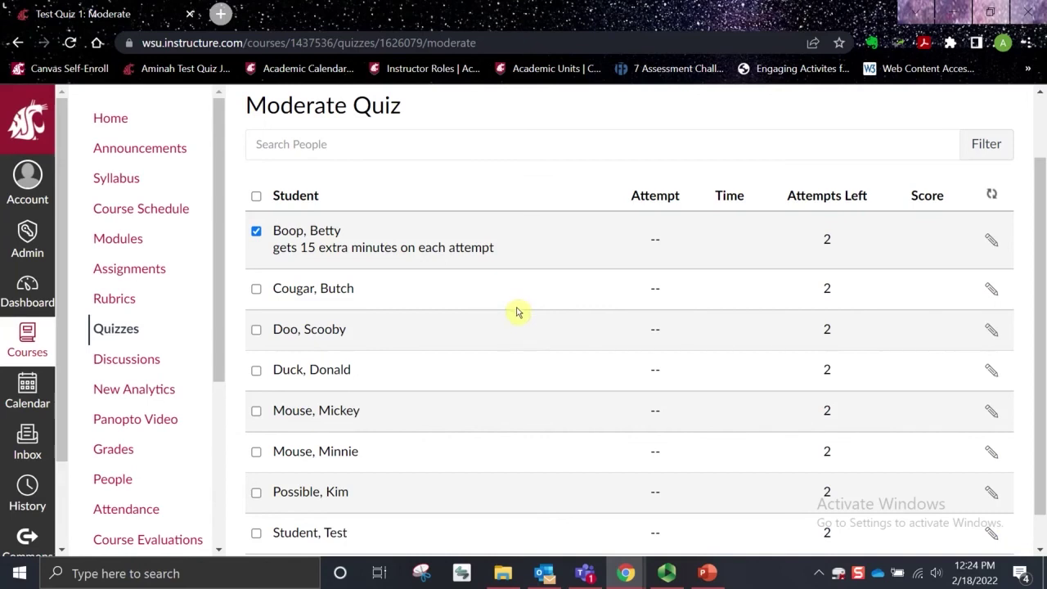
- Return to the quiz page and take Test Quiz 1 in Student View, answering B for Questions 1 and 2
key(alt+Left)
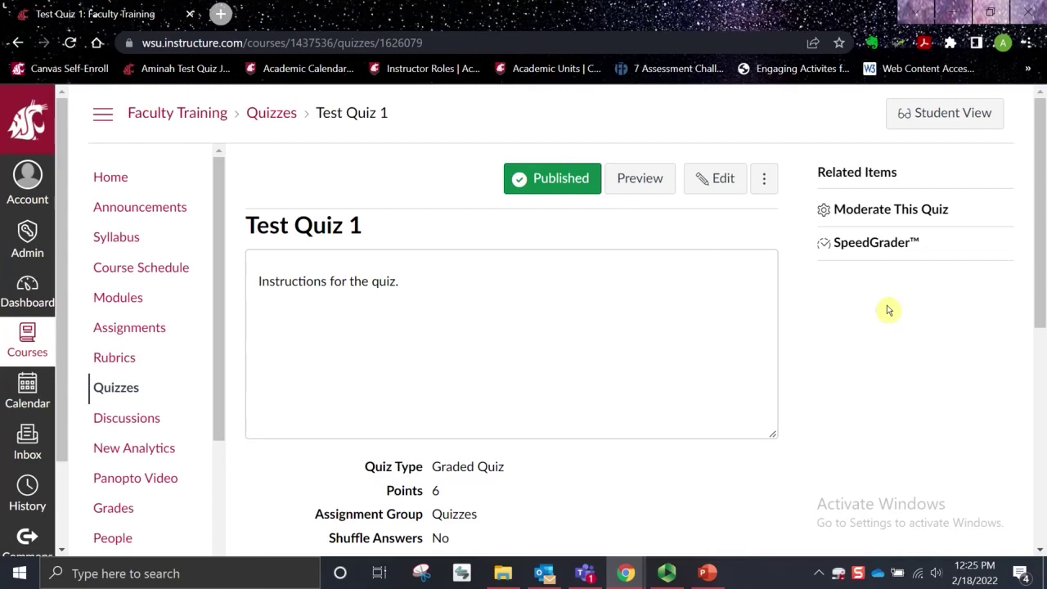
click(985, 122)
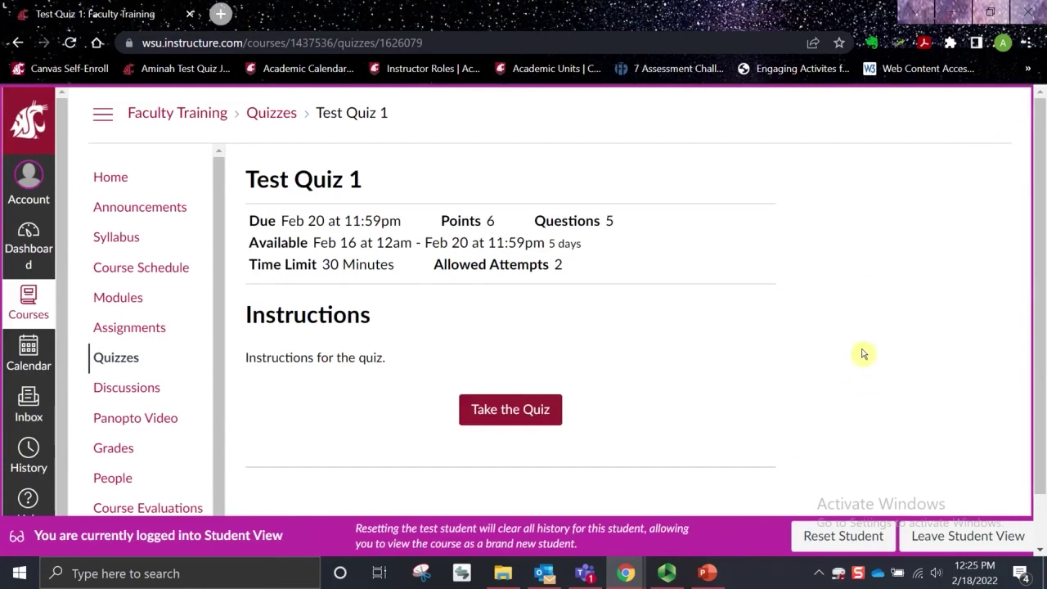
click(484, 413)
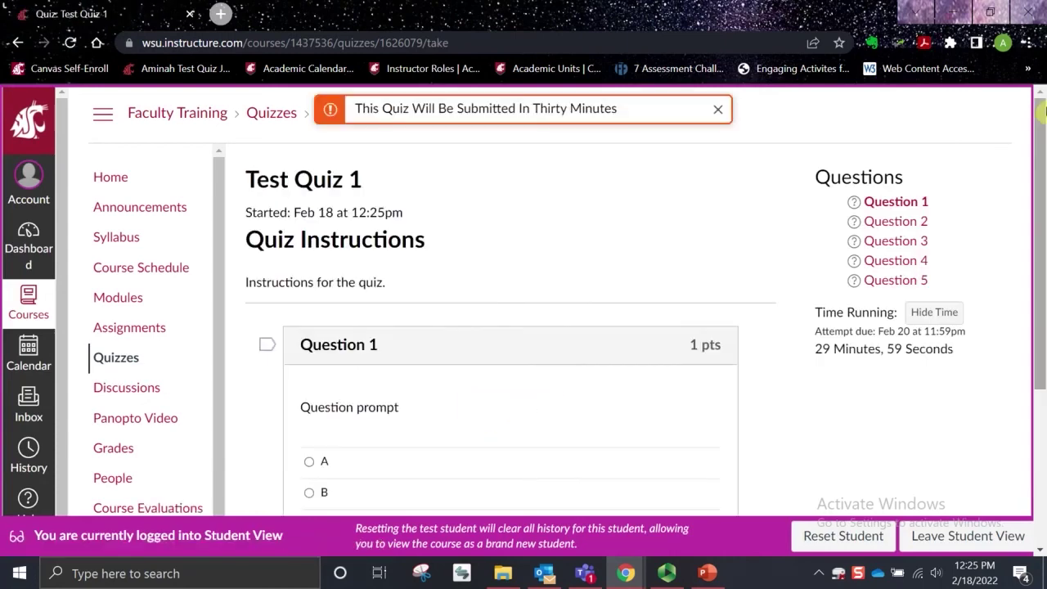
drag(1043, 127, 1042, 242)
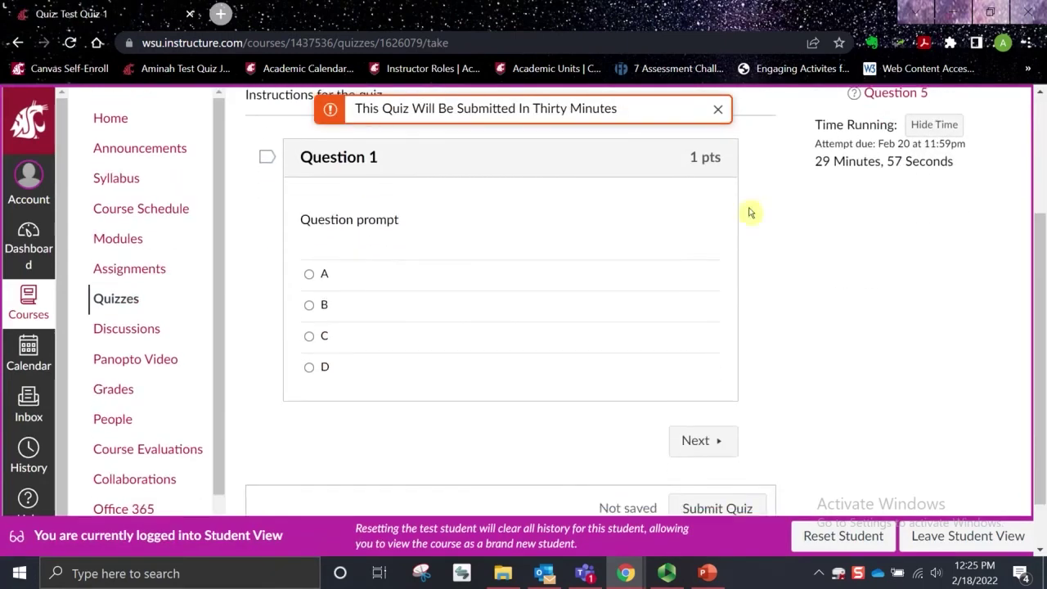
click(309, 304)
click(708, 440)
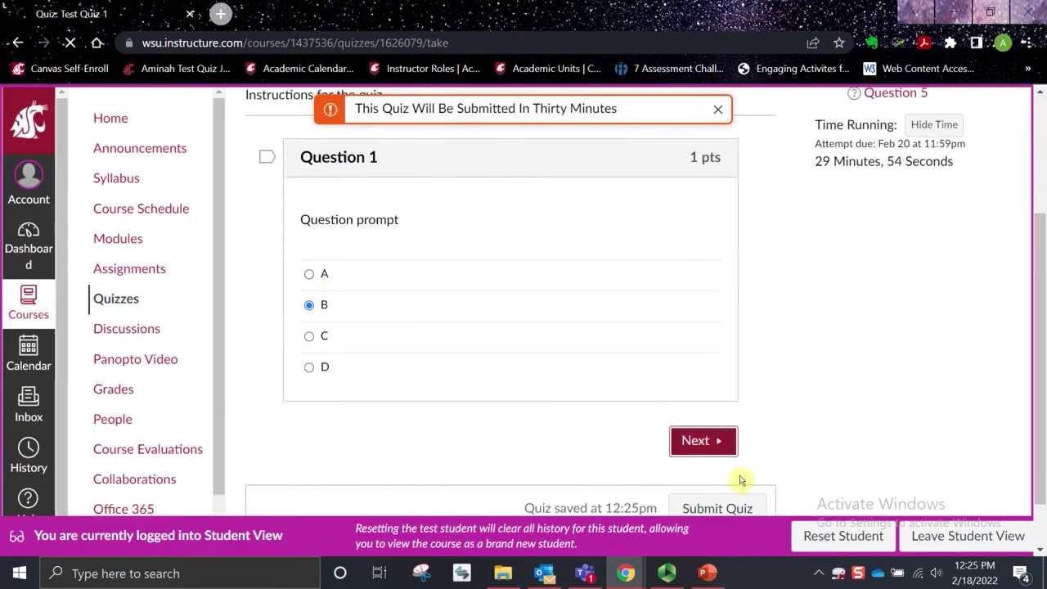
scroll(1041, 221, down, 3)
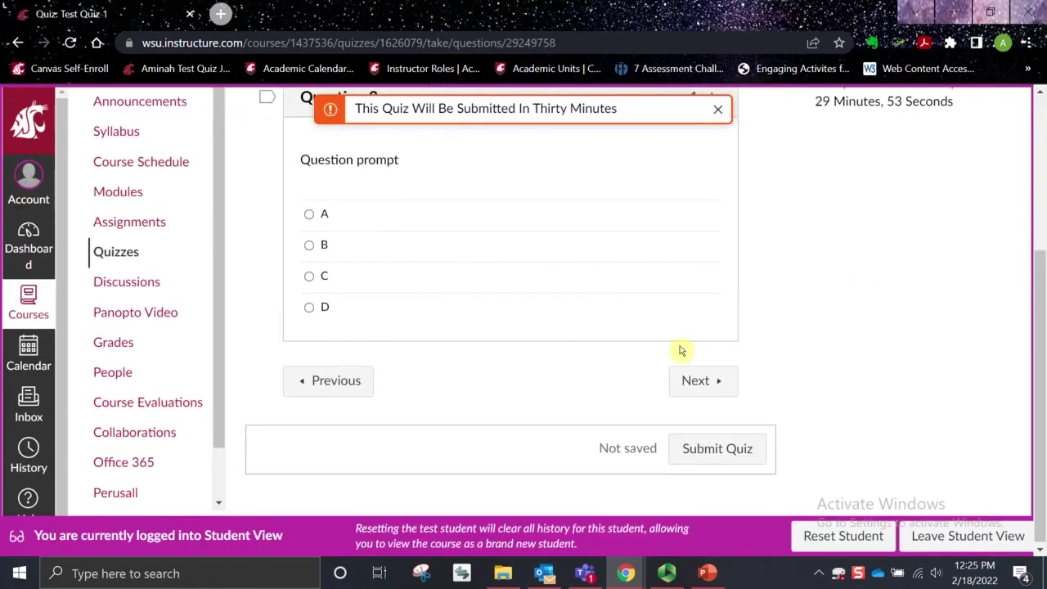
click(309, 245)
click(696, 379)
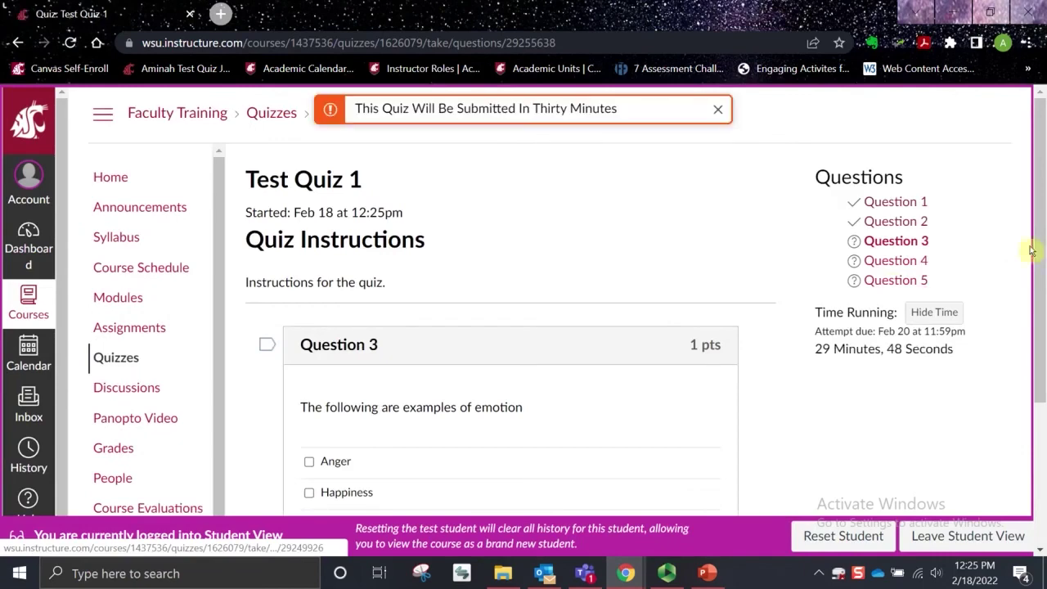
- Submit the quiz attempt despite the unanswered questions, review the attempt history, and leave Student View
scroll(1041, 292, down, 5)
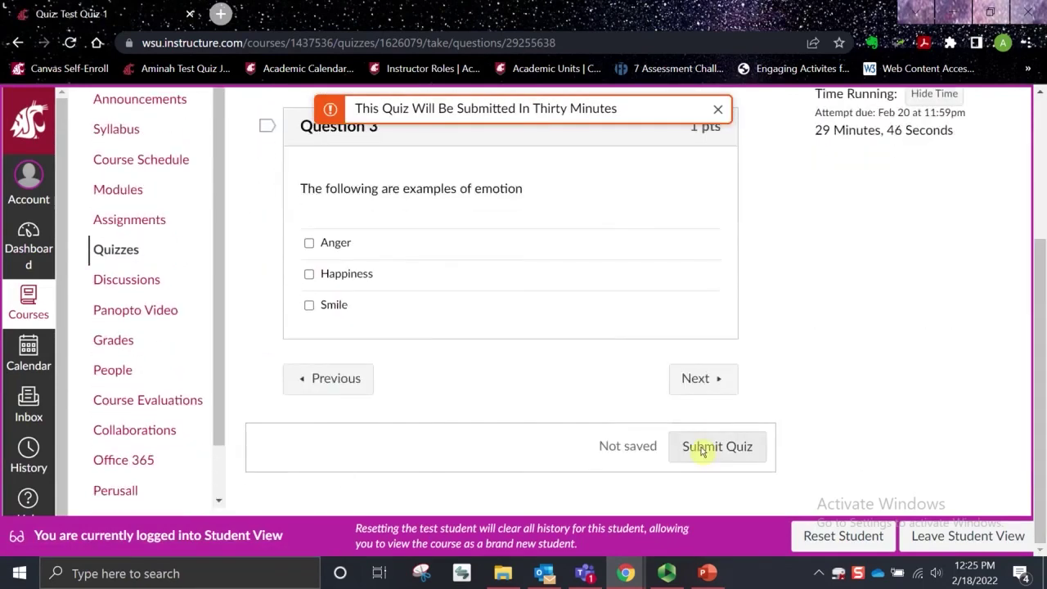
click(701, 448)
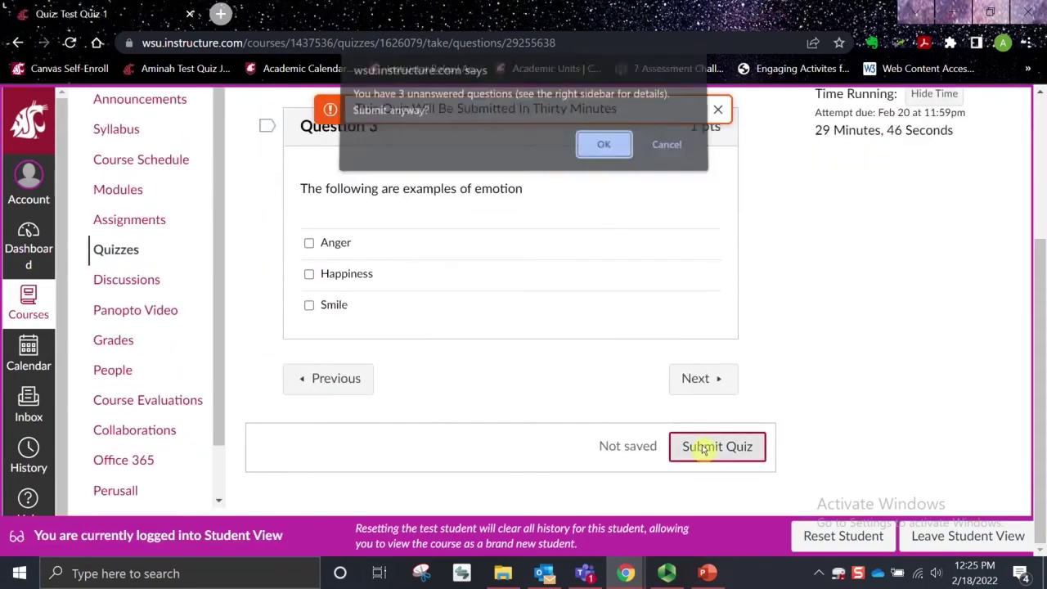
click(596, 155)
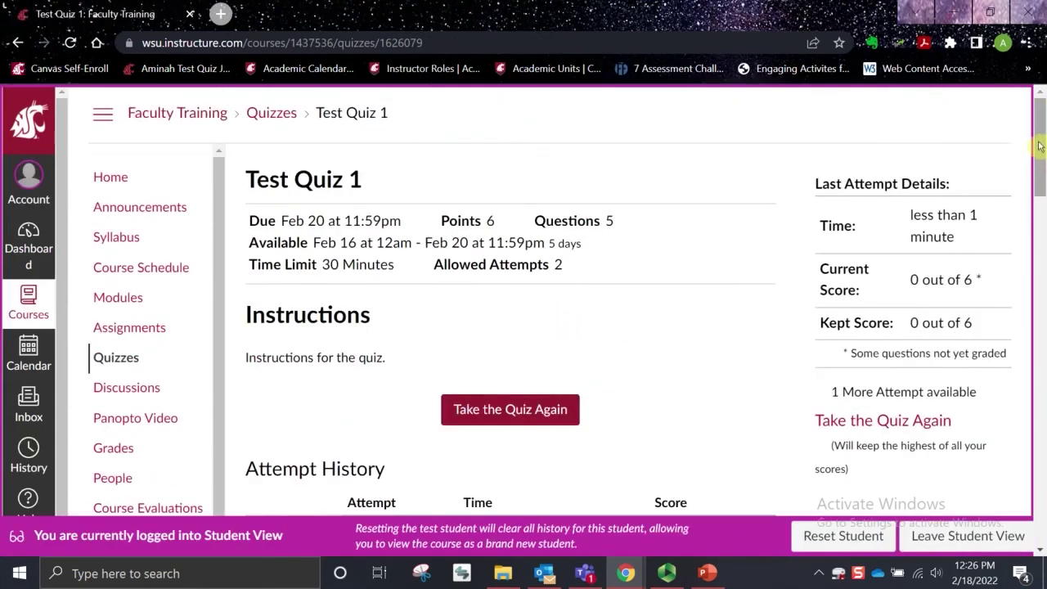
mouse_move(1042, 152)
mouse_down()
mouse_move(1042, 356)
mouse_move(1042, 170)
mouse_up()
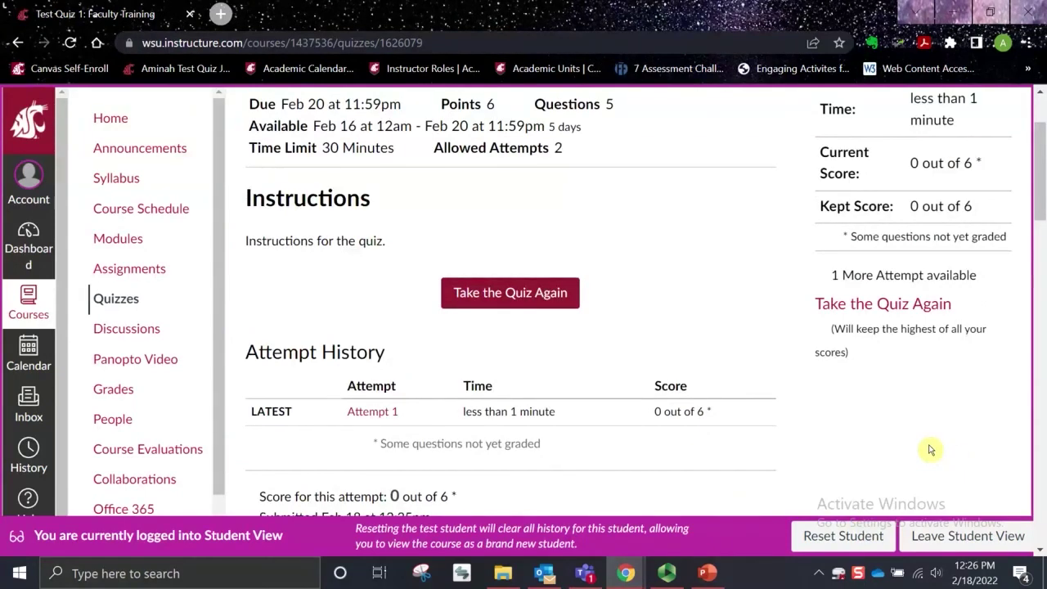
click(963, 538)
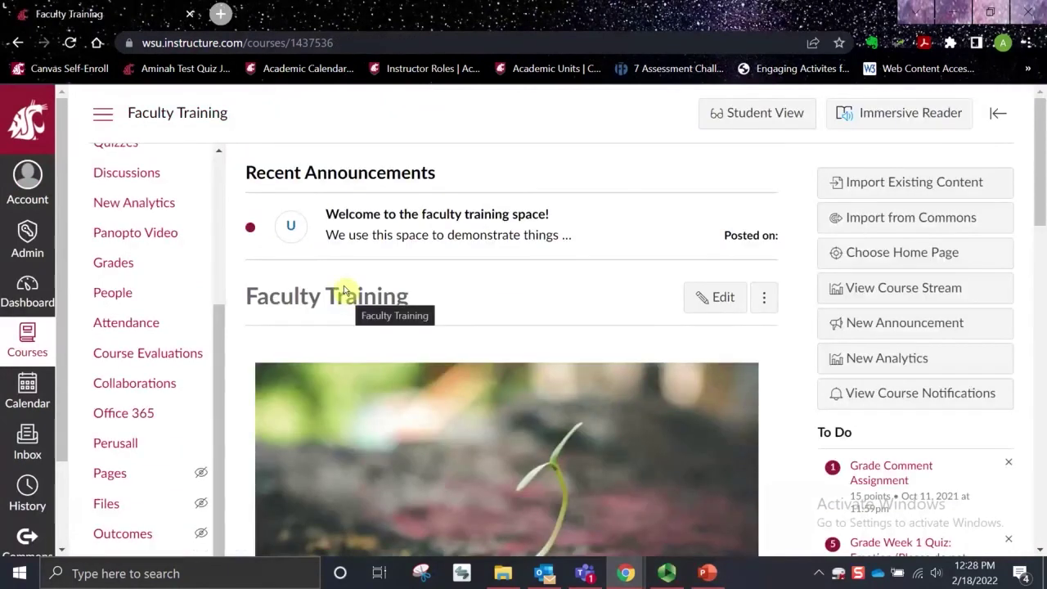
- Find the Test Quiz 1 column in the course gradebook, look at its grading options, and open the quiz from there
click(113, 263)
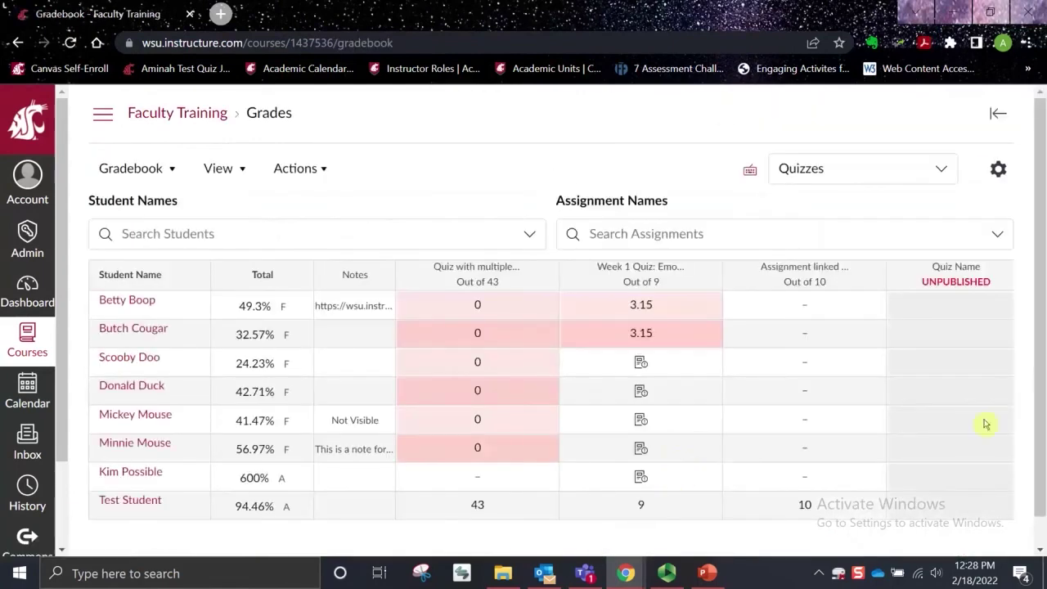
drag(1039, 271, 1039, 352)
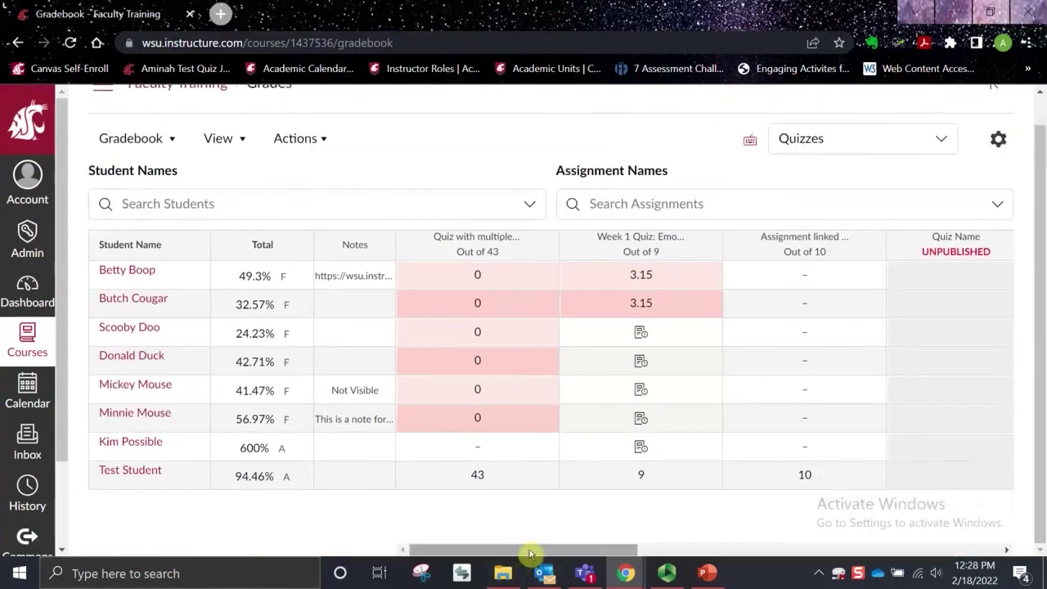
drag(532, 551, 724, 551)
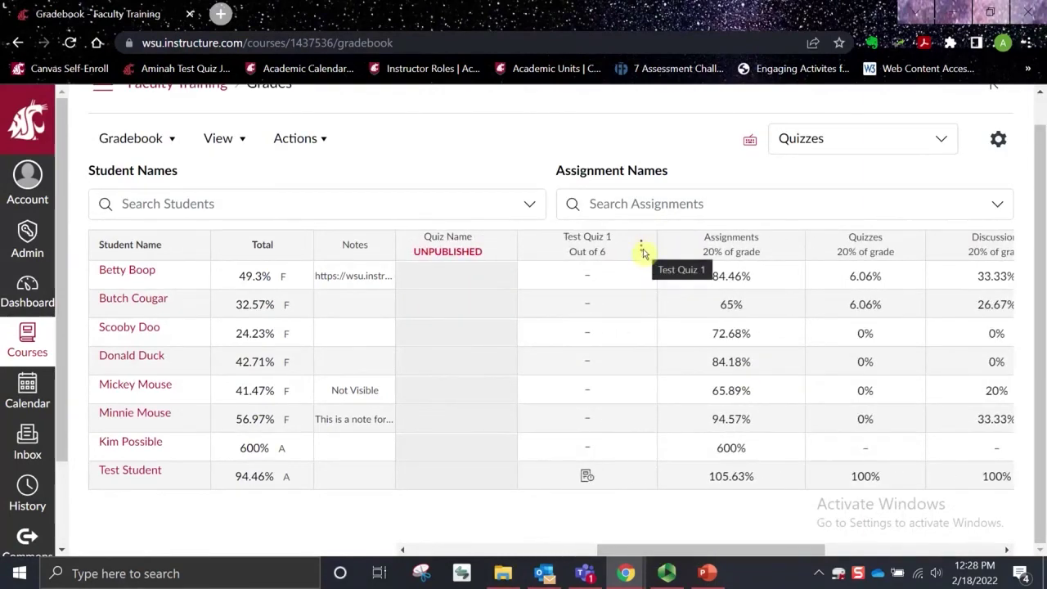
click(642, 247)
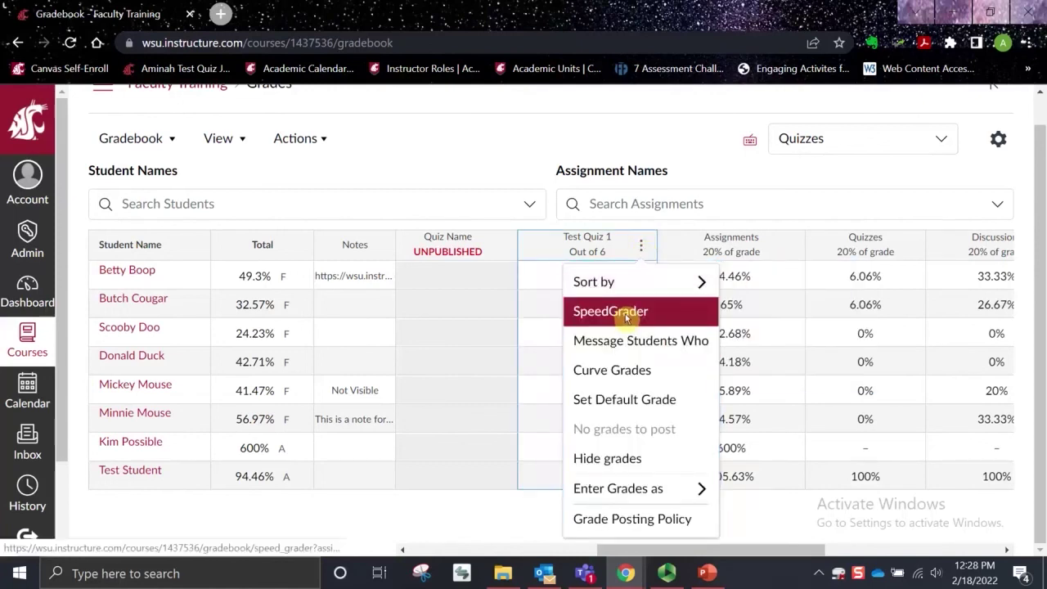
click(528, 172)
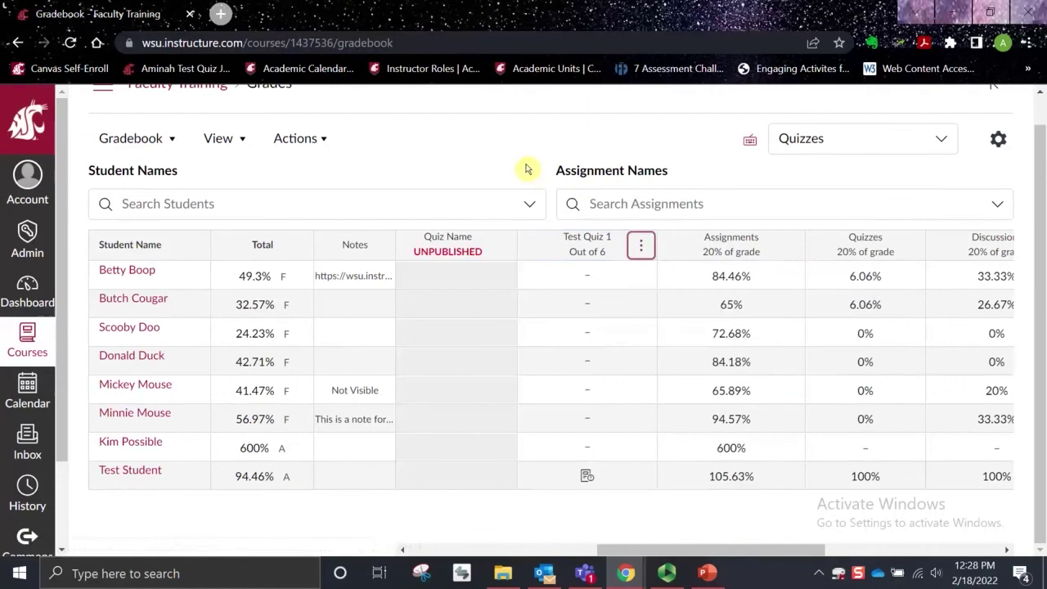
click(586, 240)
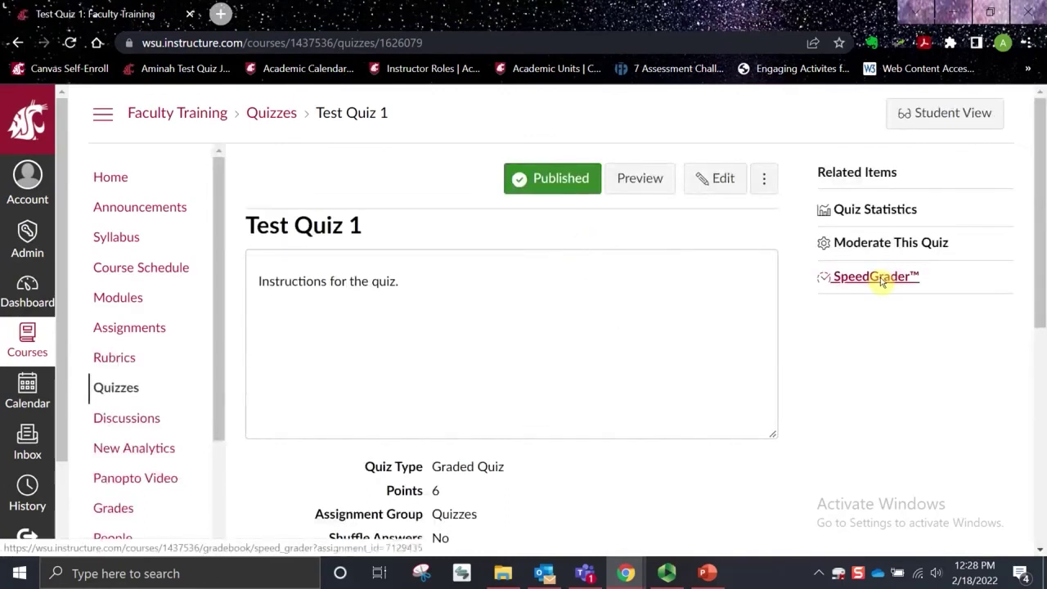
- View the quiz statistics for Test Quiz 1, examining the Quiz Summary and Question Breakdown
click(885, 214)
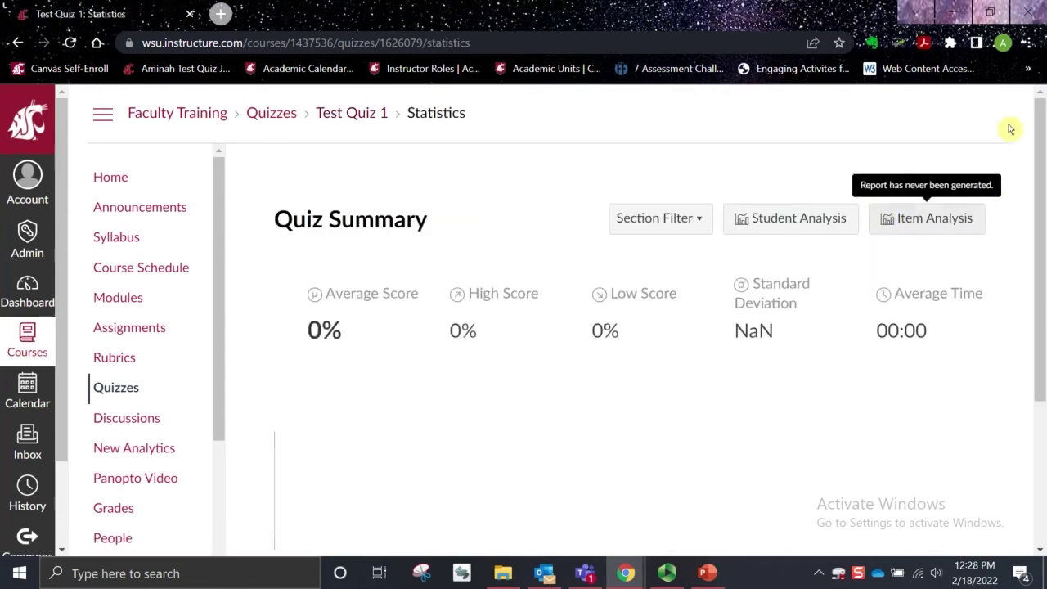
drag(1037, 118, 1037, 351)
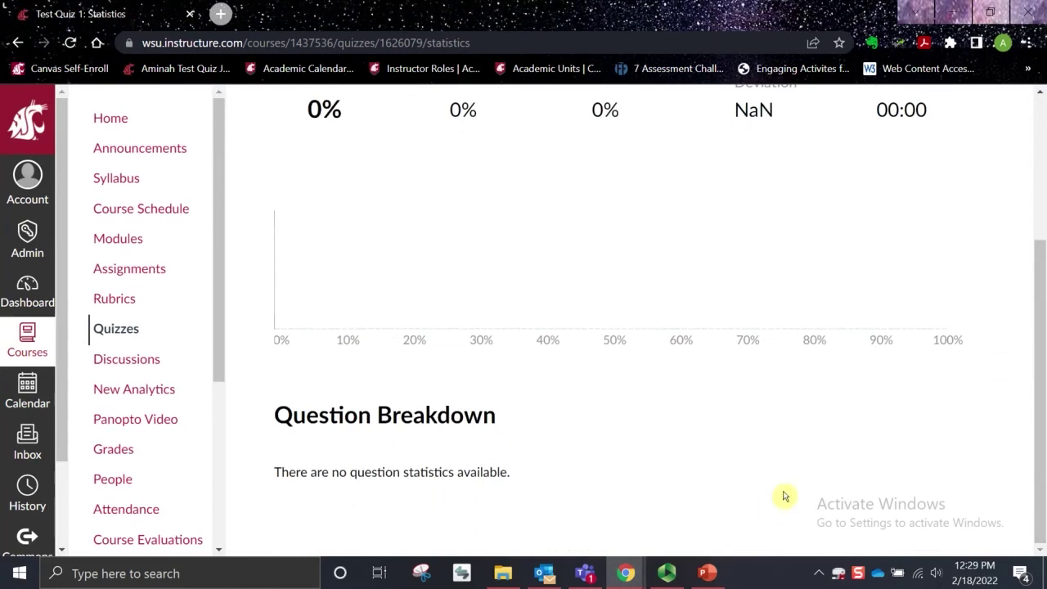
drag(1035, 360, 1042, 258)
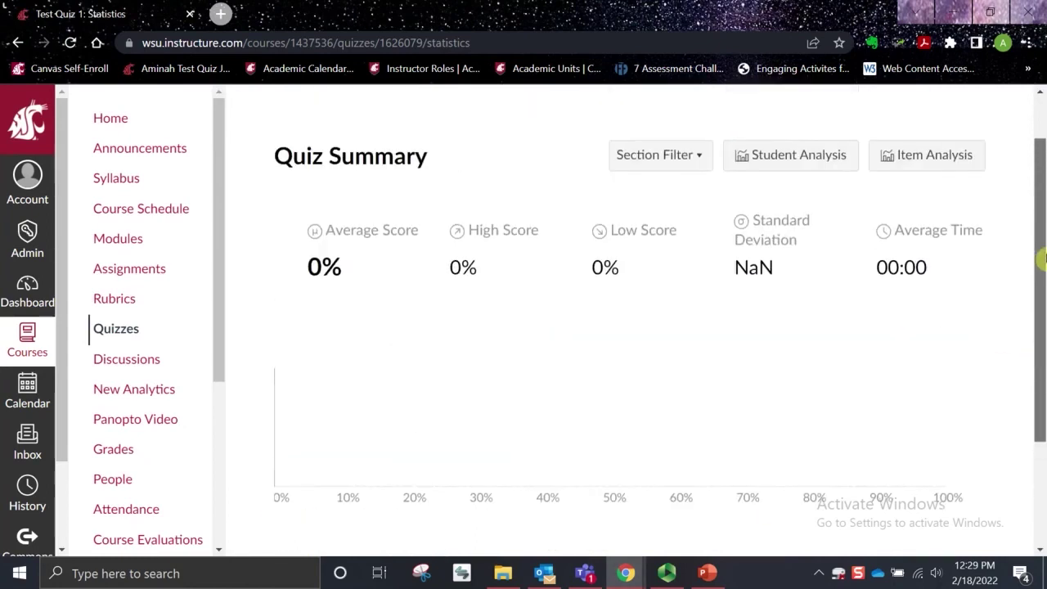